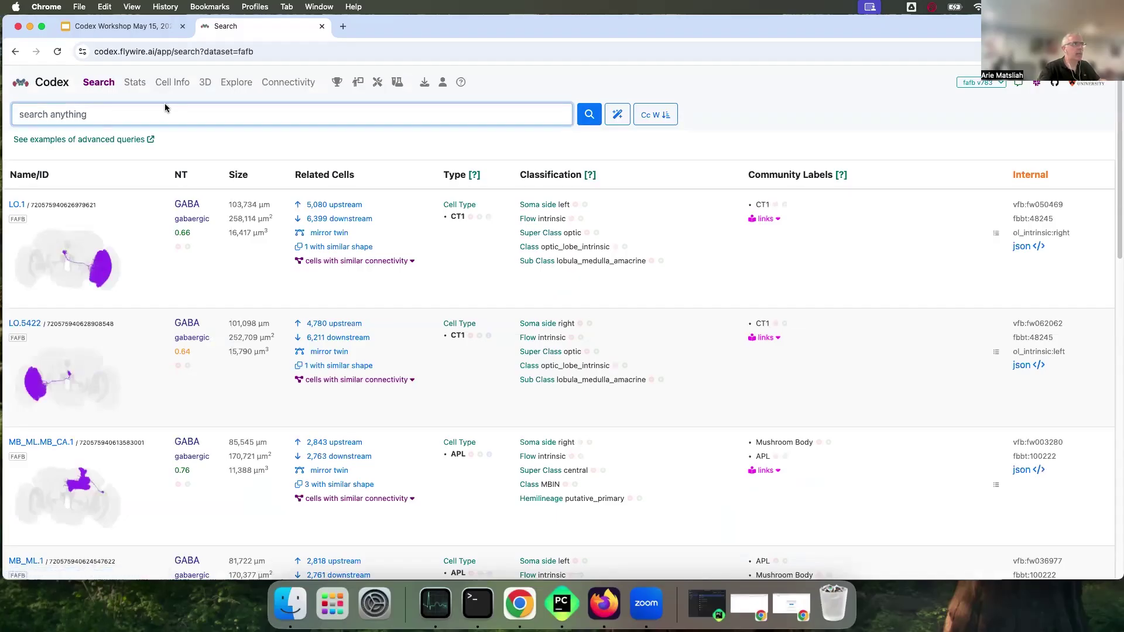
# View the Stats, Cell Info and 3D viewer pages of Codex one after another.
pyautogui.click(134, 82)
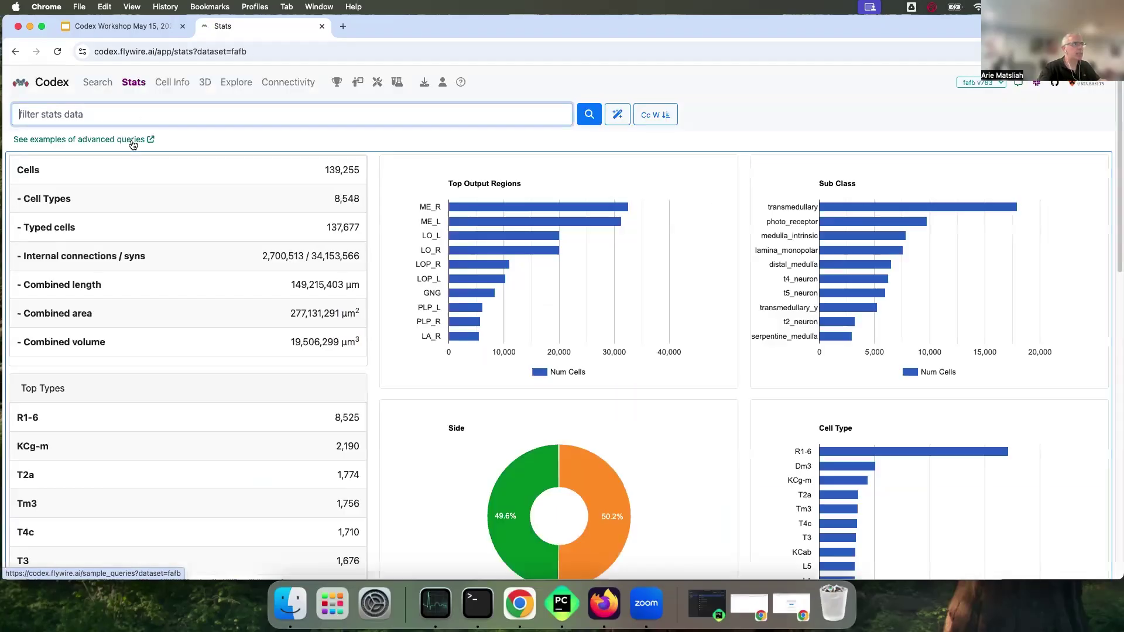
pyautogui.click(172, 82)
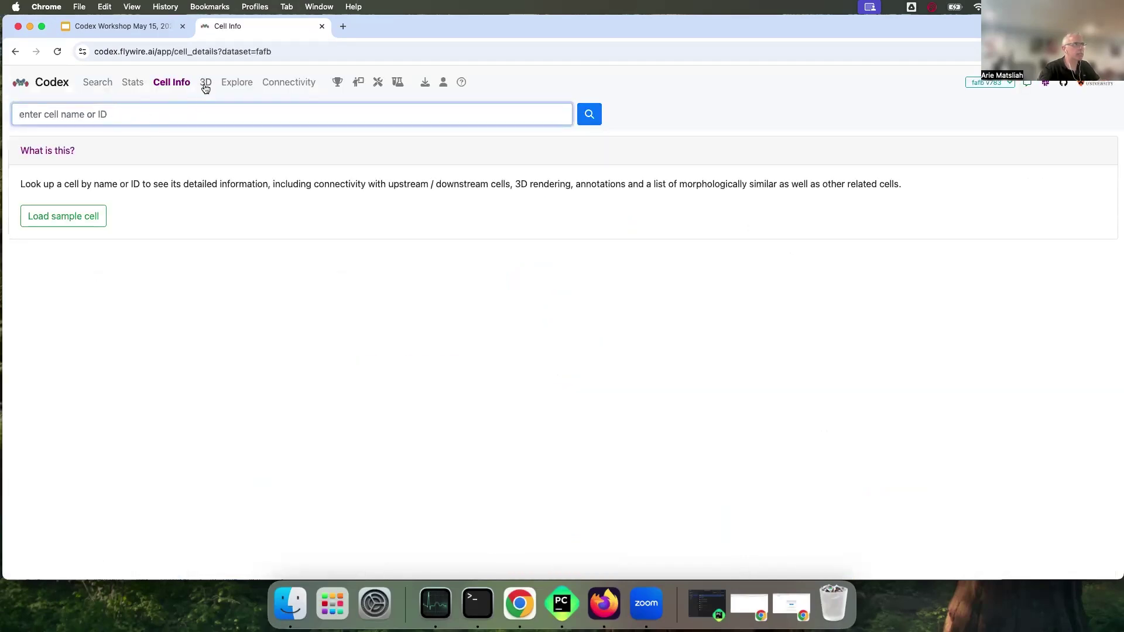
pyautogui.click(205, 87)
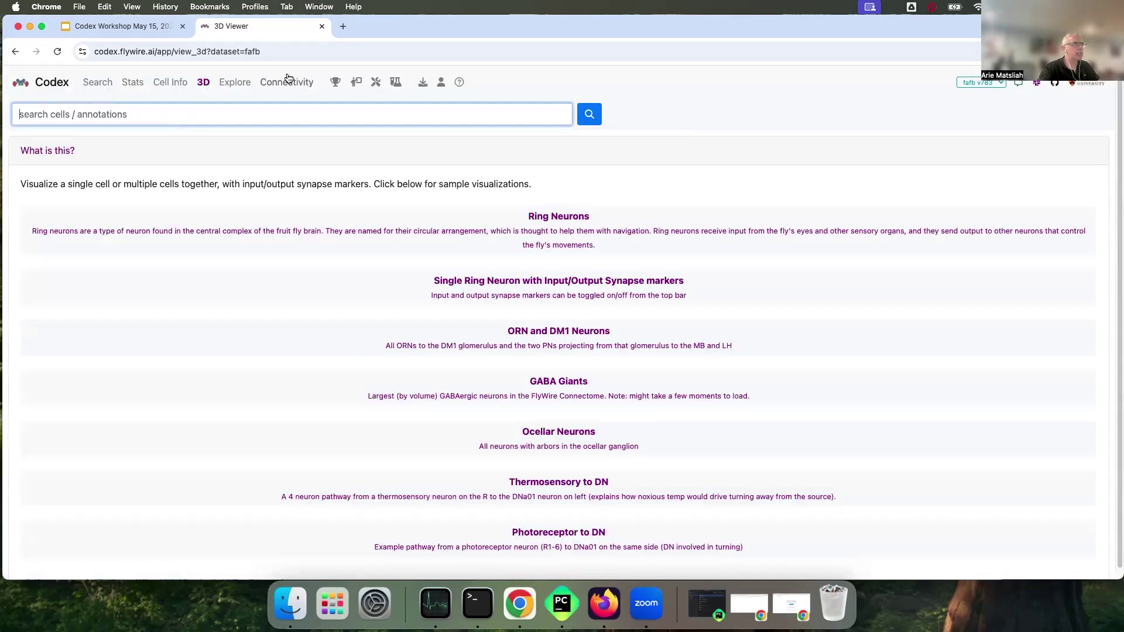
# Switch to the Codex Workshop slides and highlight "Default - free form" and the {has} operator on the Query tips slide.
pyautogui.click(121, 29)
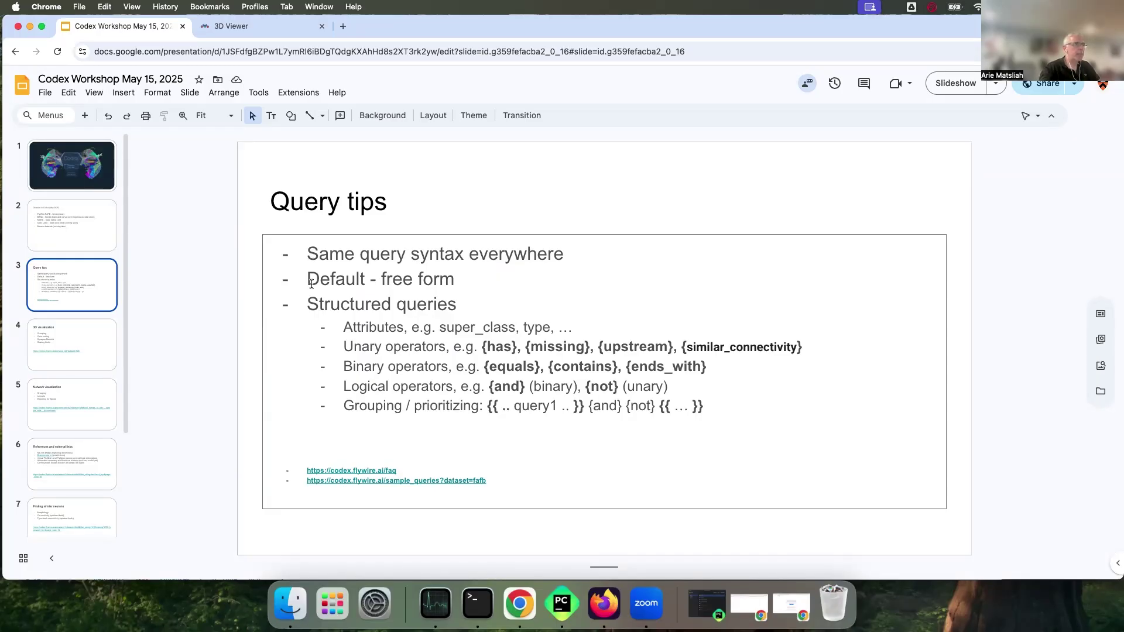
pyautogui.moveTo(309, 280); pyautogui.dragTo(456, 282)
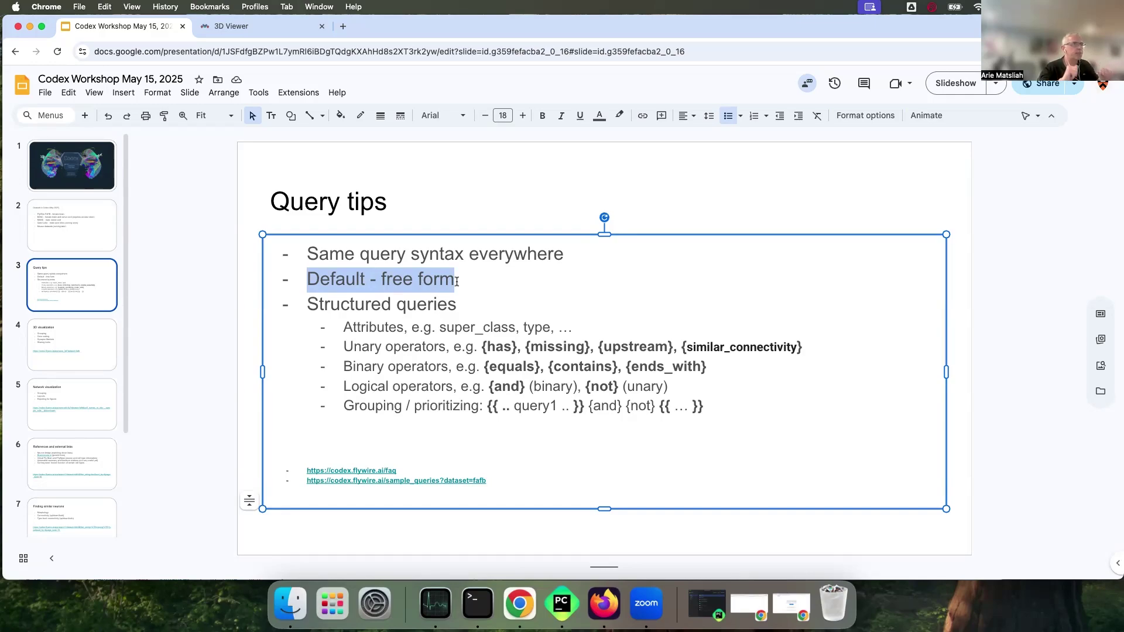
pyautogui.click(319, 309)
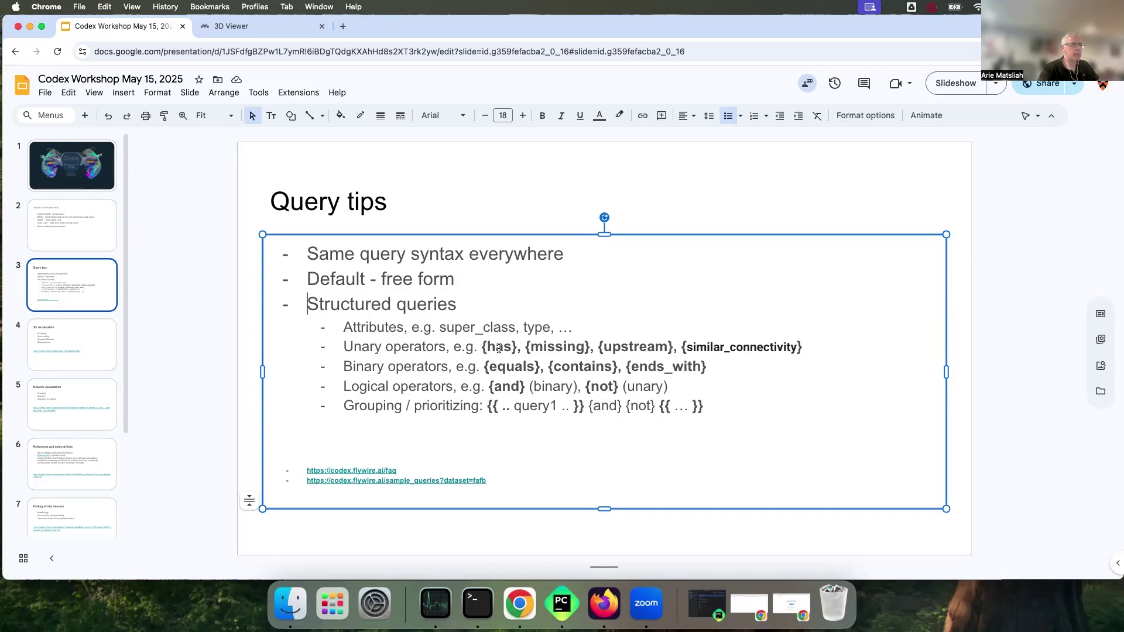
pyautogui.moveTo(481, 348); pyautogui.dragTo(517, 347)
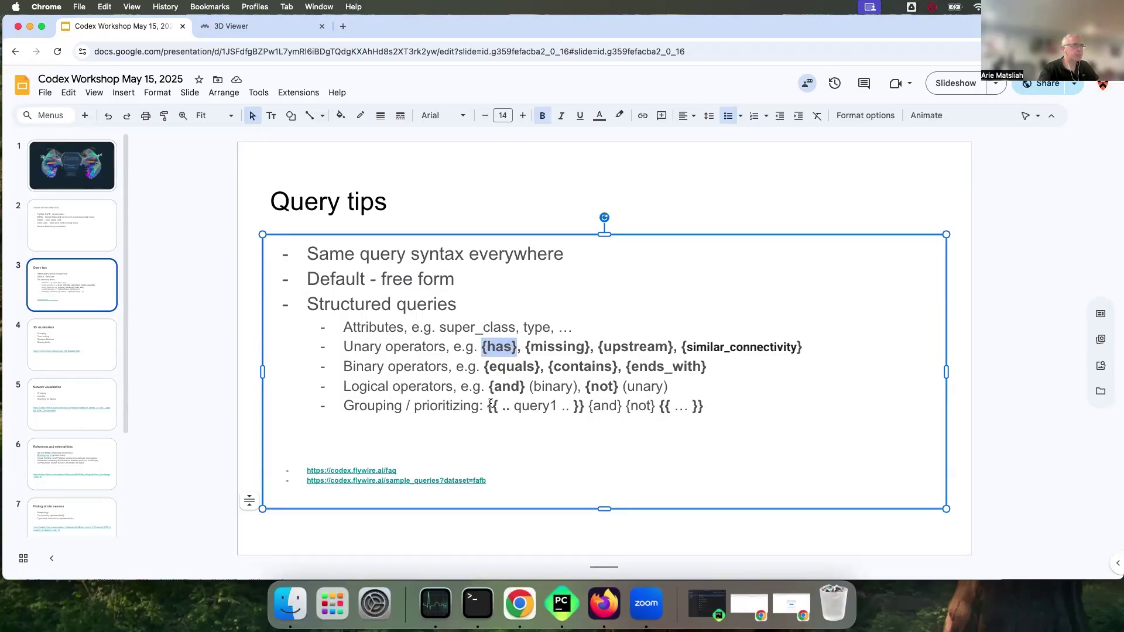
pyautogui.click(388, 366)
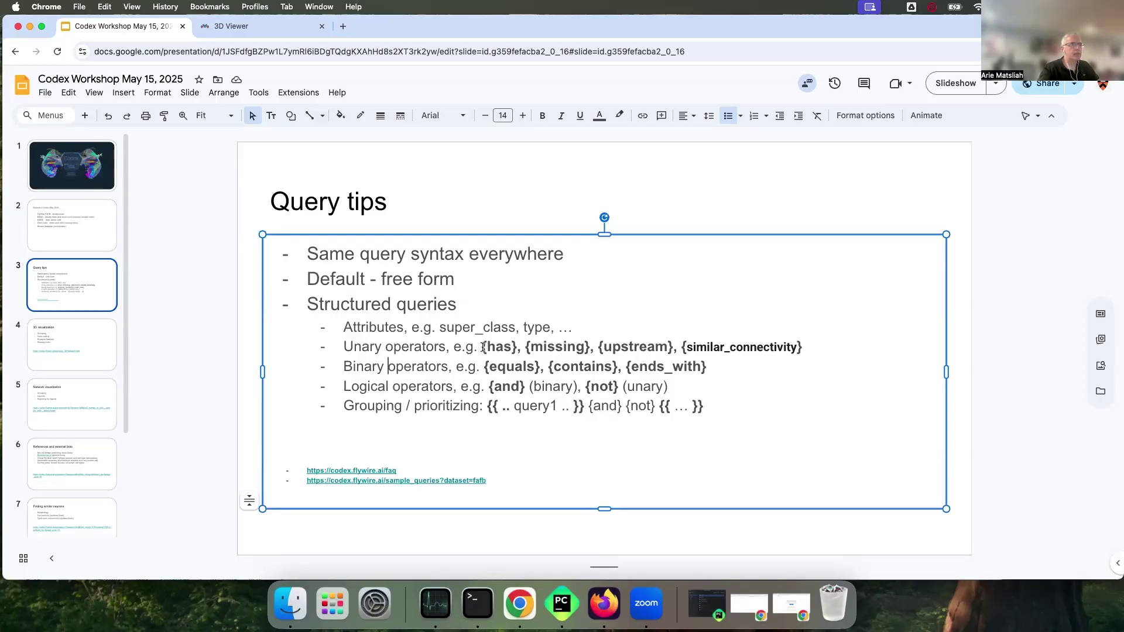
# Switch to Codex and search the FAFB dataset with the query "{has} nerve".
pyautogui.click(235, 27)
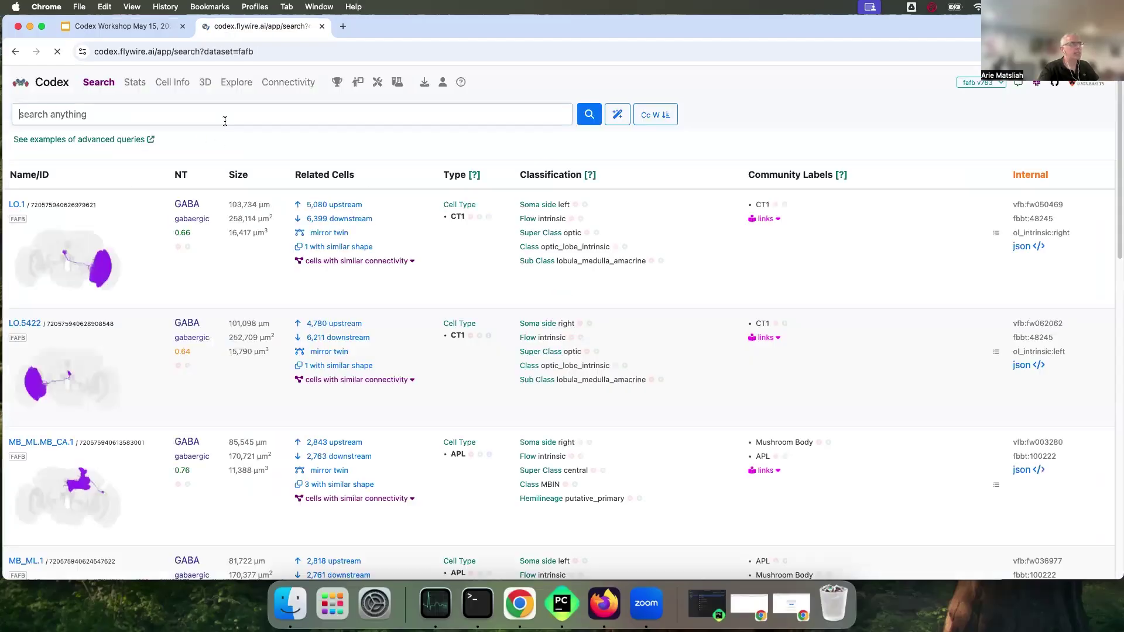
pyautogui.write('{')
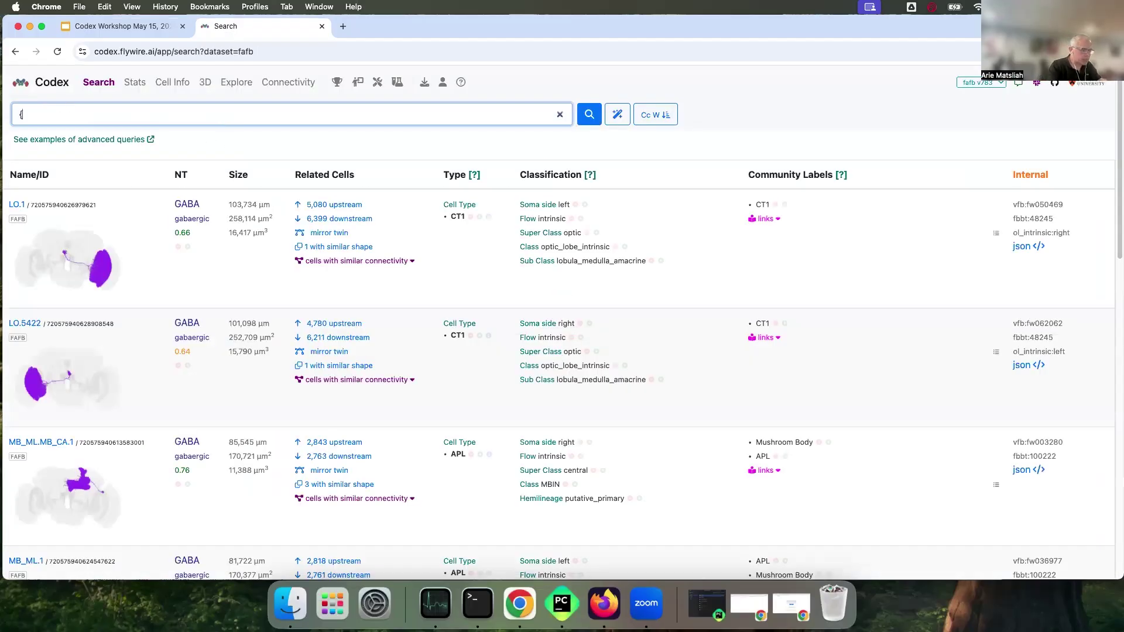
pyautogui.write('has} nerve')
pyautogui.press('Return')
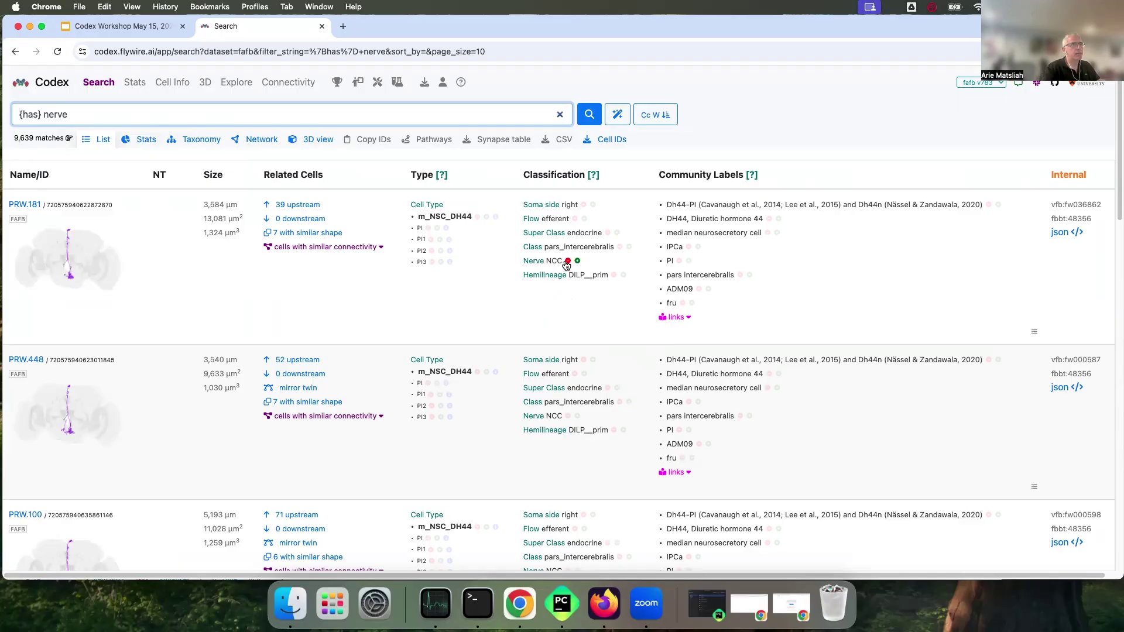
# Return to the Query tips slide and highlight the unary operators missing, upstream and similar_connectivity in turn.
pyautogui.click(120, 26)
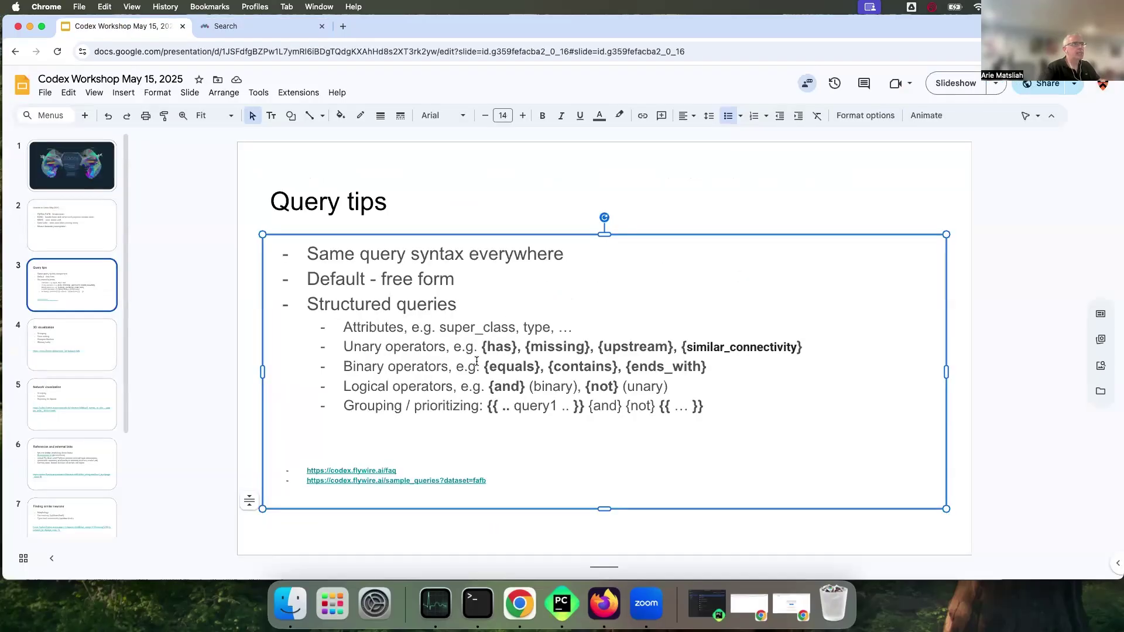
pyautogui.doubleClick(539, 348)
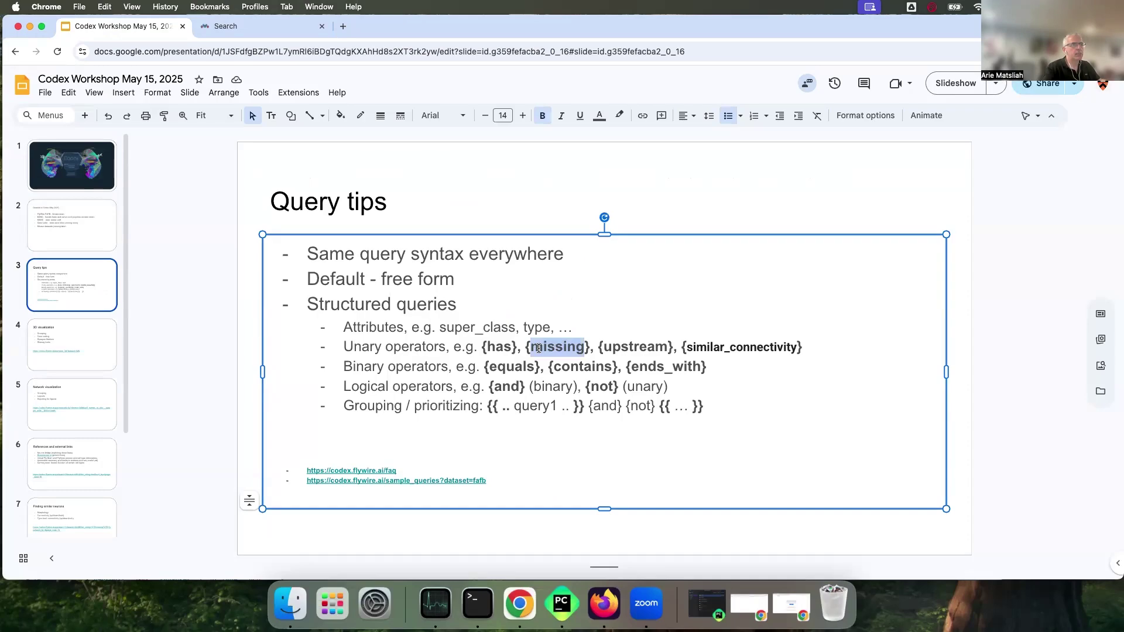
pyautogui.doubleClick(622, 345)
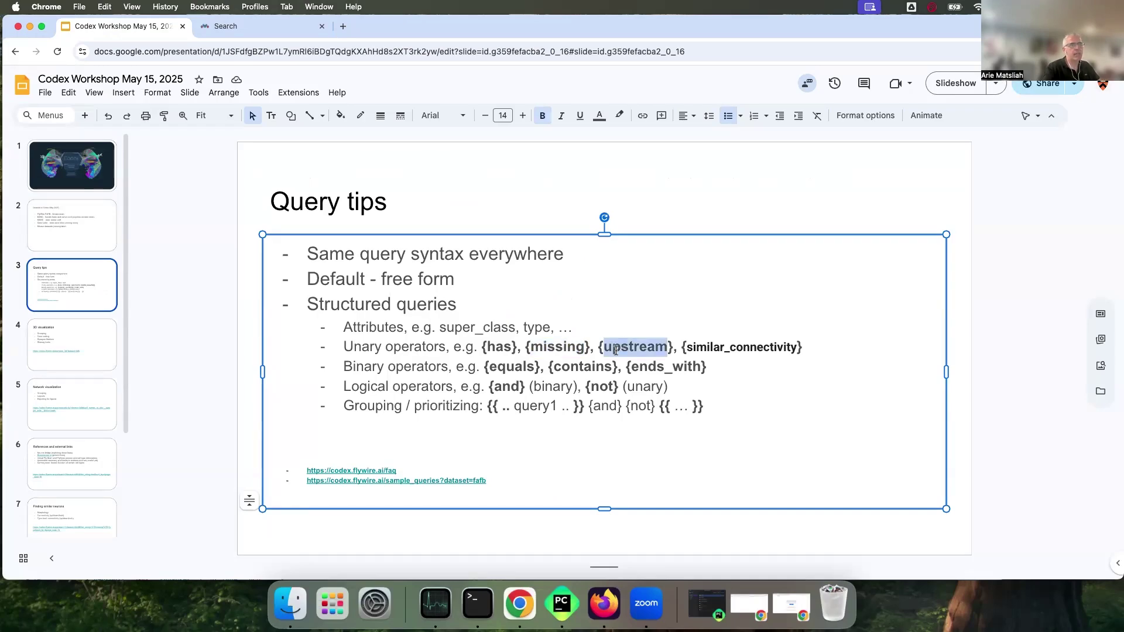
pyautogui.doubleClick(695, 348)
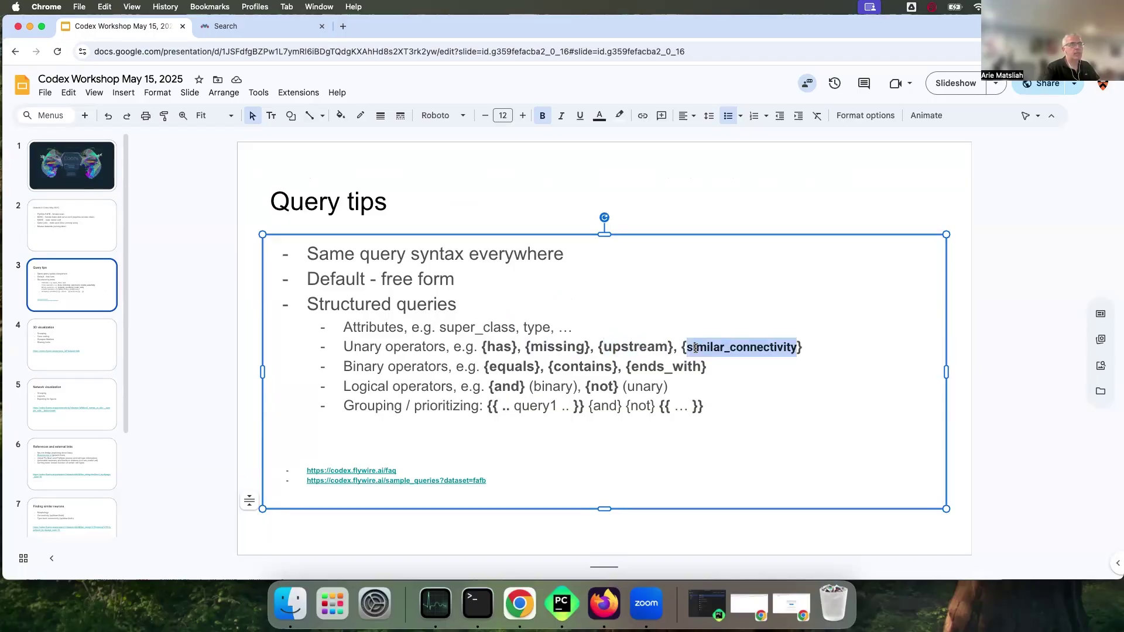
pyautogui.click(375, 470)
pyautogui.click(381, 406)
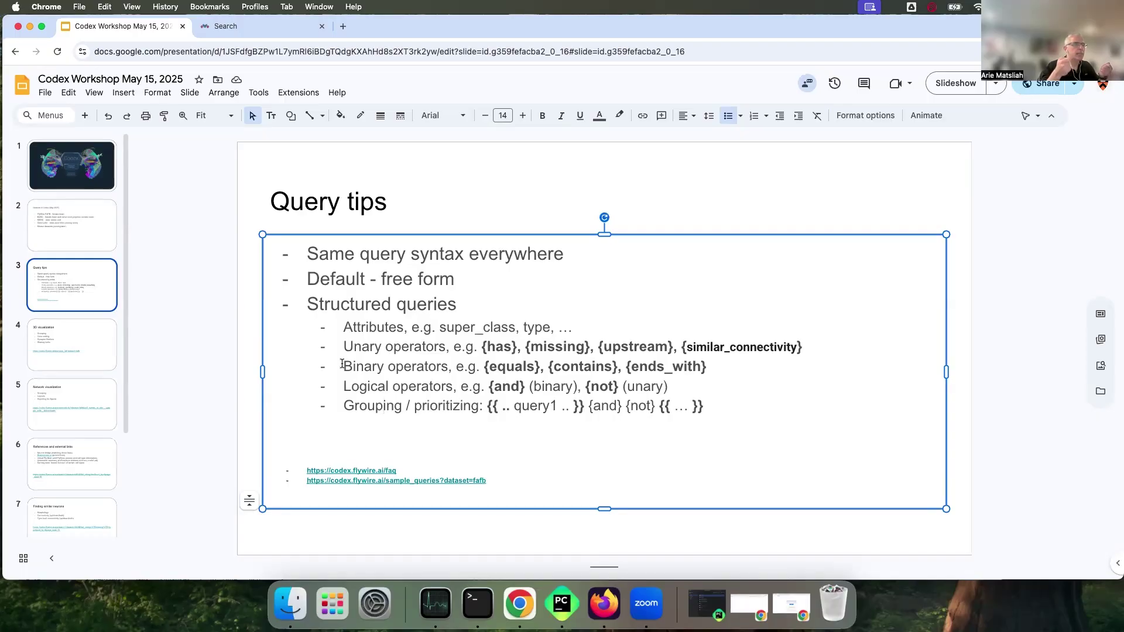
# Switch back to Codex, replace the search query with "cell_type == mi1" and look over the matching cells.
pyautogui.click(277, 30)
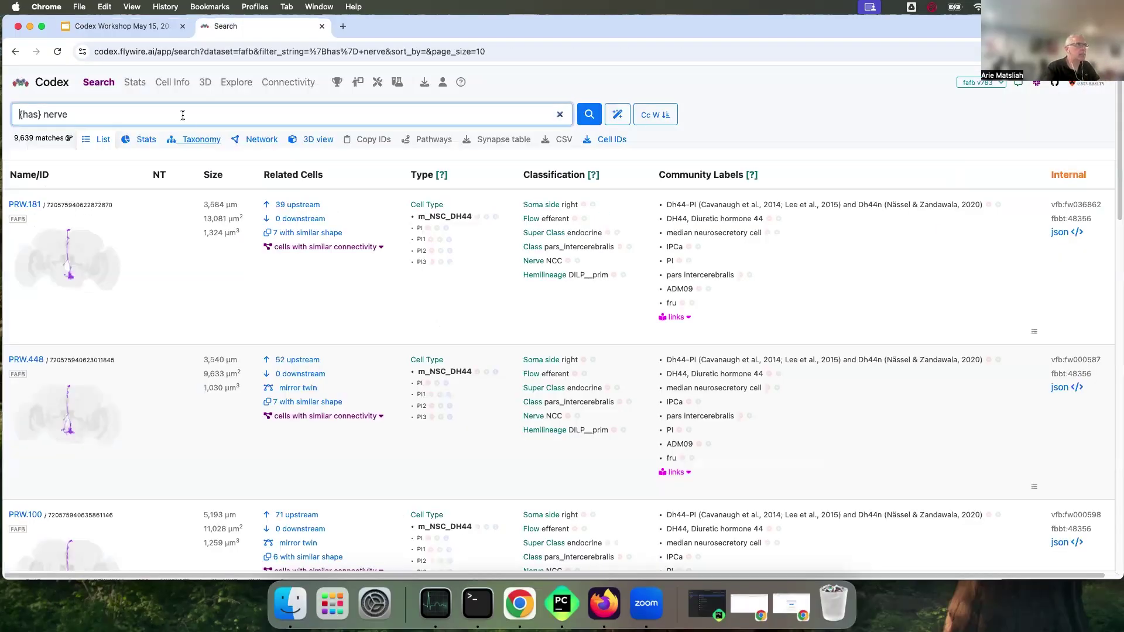
pyautogui.tripleClick(183, 115)
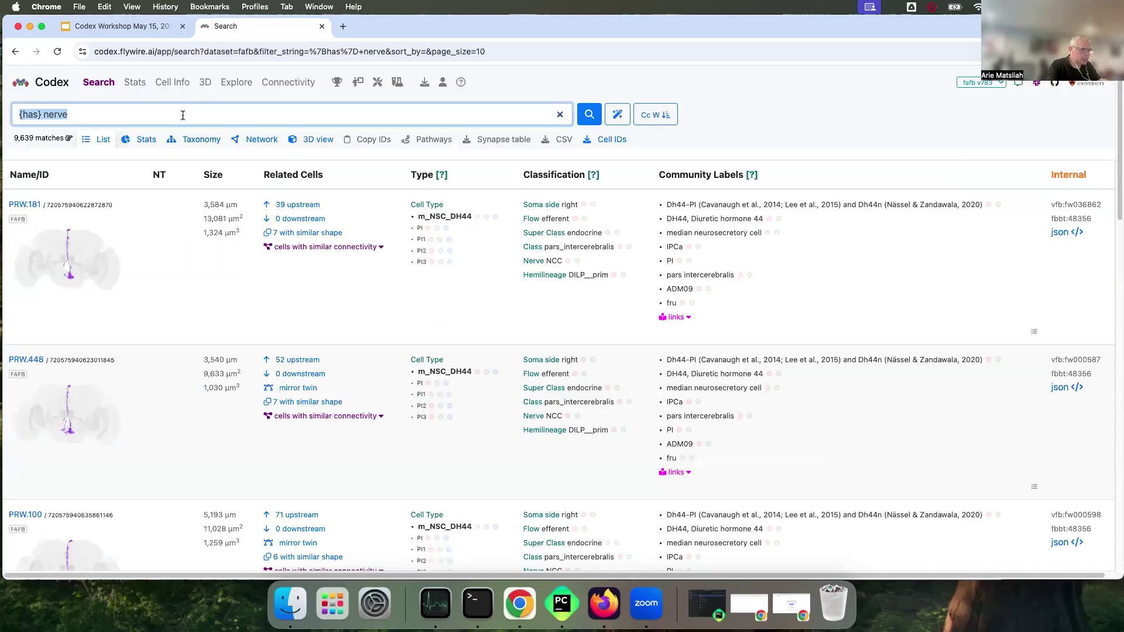
pyautogui.write('cell_type == mi1')
pyautogui.press('Return')
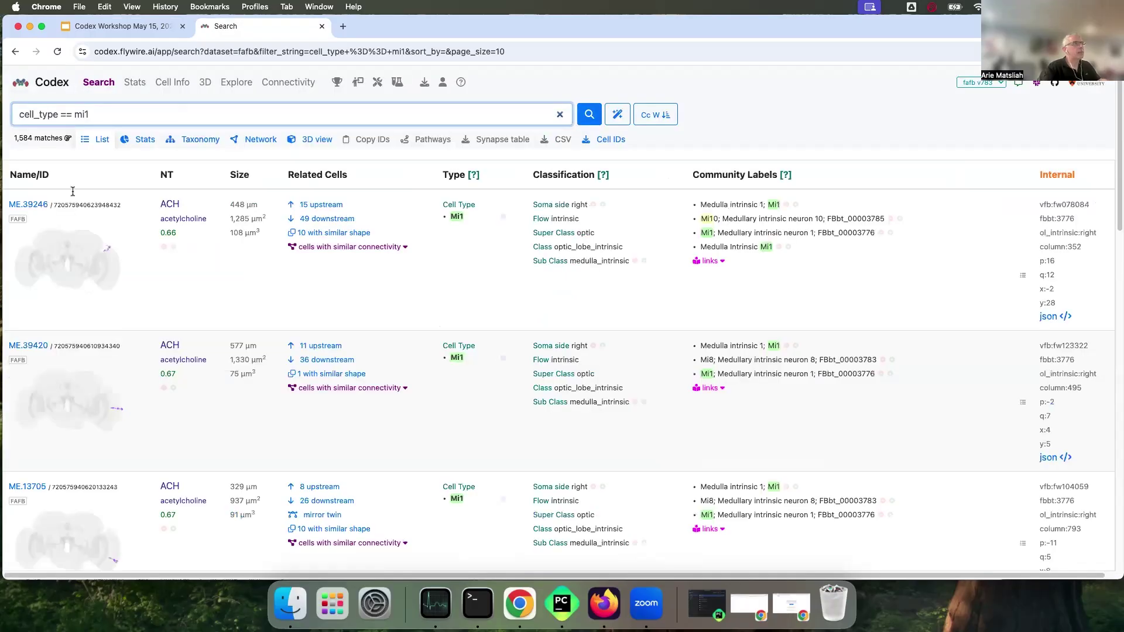
pyautogui.moveTo(72, 299)
pyautogui.moveTo(455, 220)
# Reduce the query to the free-form term "mi1" and run the search.
pyautogui.moveTo(71, 114); pyautogui.dragTo(21, 115)
pyautogui.press('BackSpace')
pyautogui.press('Return')
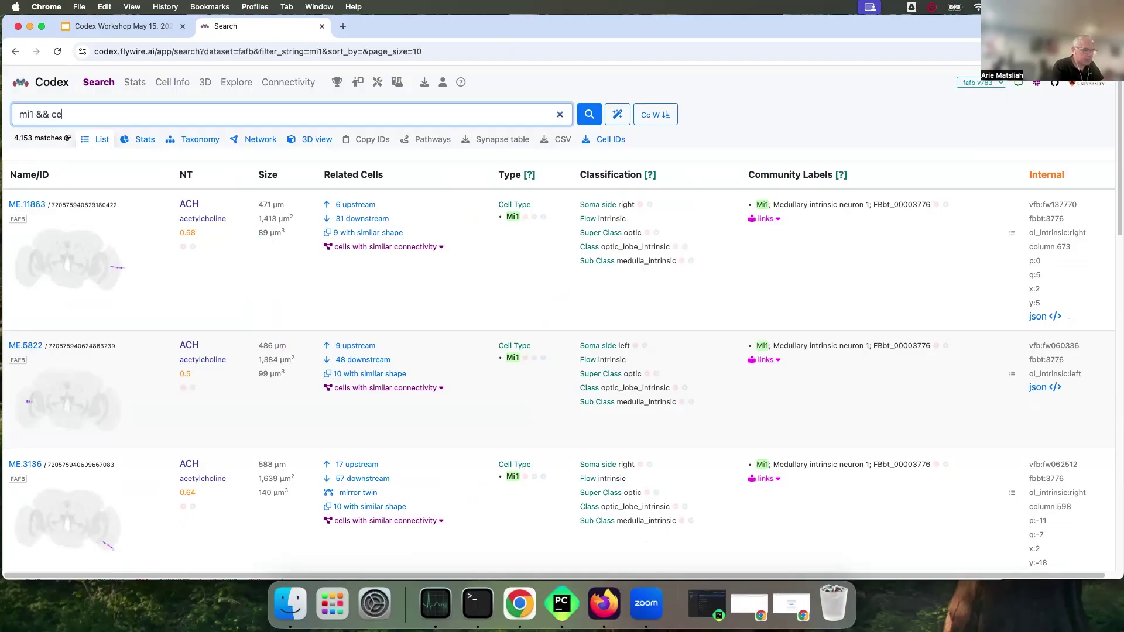
# Extend the query to "mi1 && cell_type != mi1", run the search and look through the matching cells.
pyautogui.write('pe != mi1')
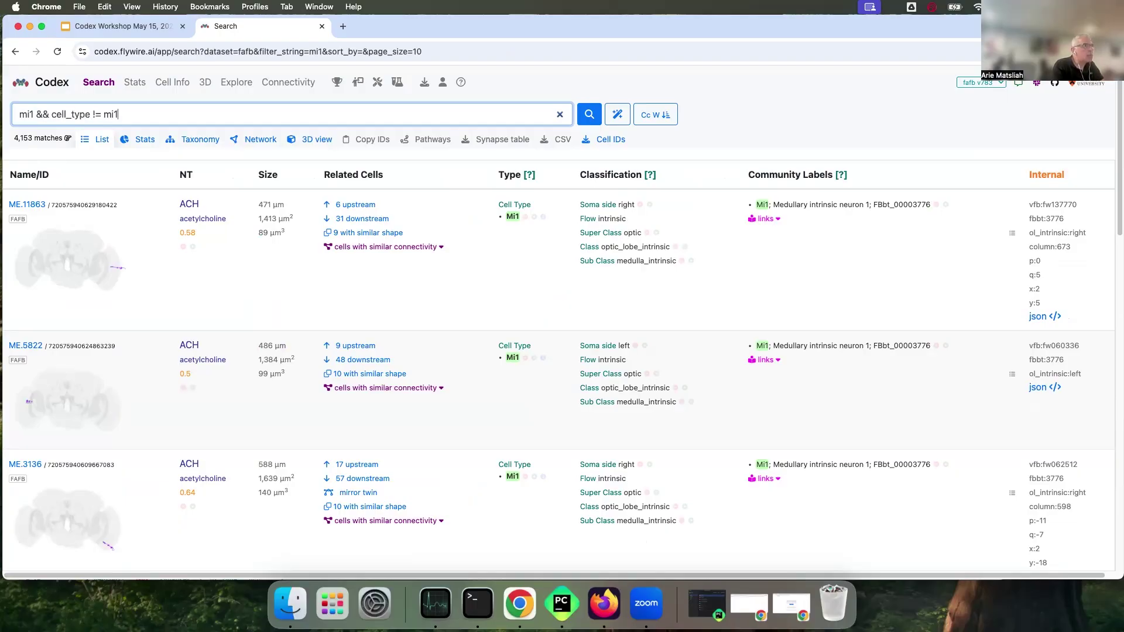
pyautogui.doubleClick(24, 115)
pyautogui.click(52, 113)
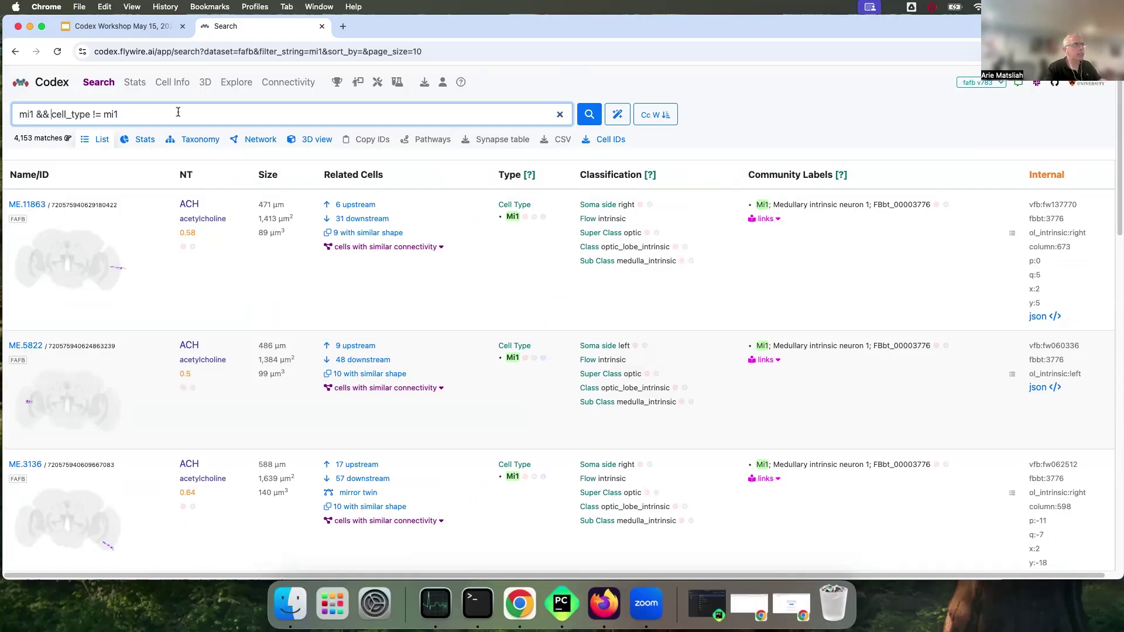
pyautogui.click(589, 115)
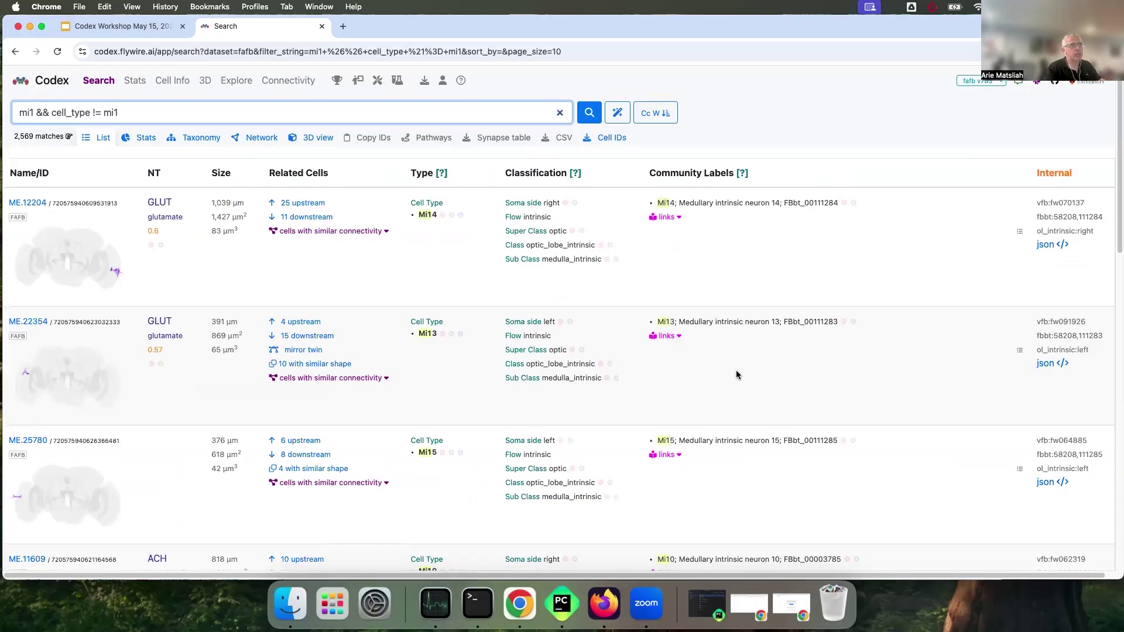
pyautogui.scroll(-10, 736, 370)
pyautogui.scroll(10, 726, 372)
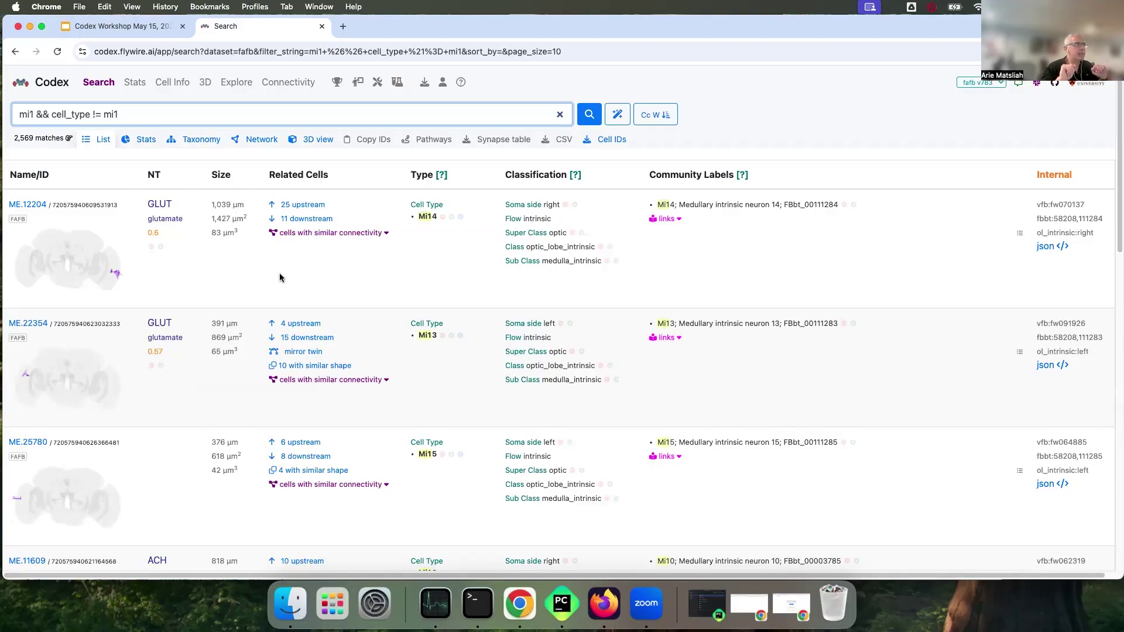
# Switch to the Query tips slide and highlight the two subqueries in the grouping / prioritizing example.
pyautogui.click(153, 25)
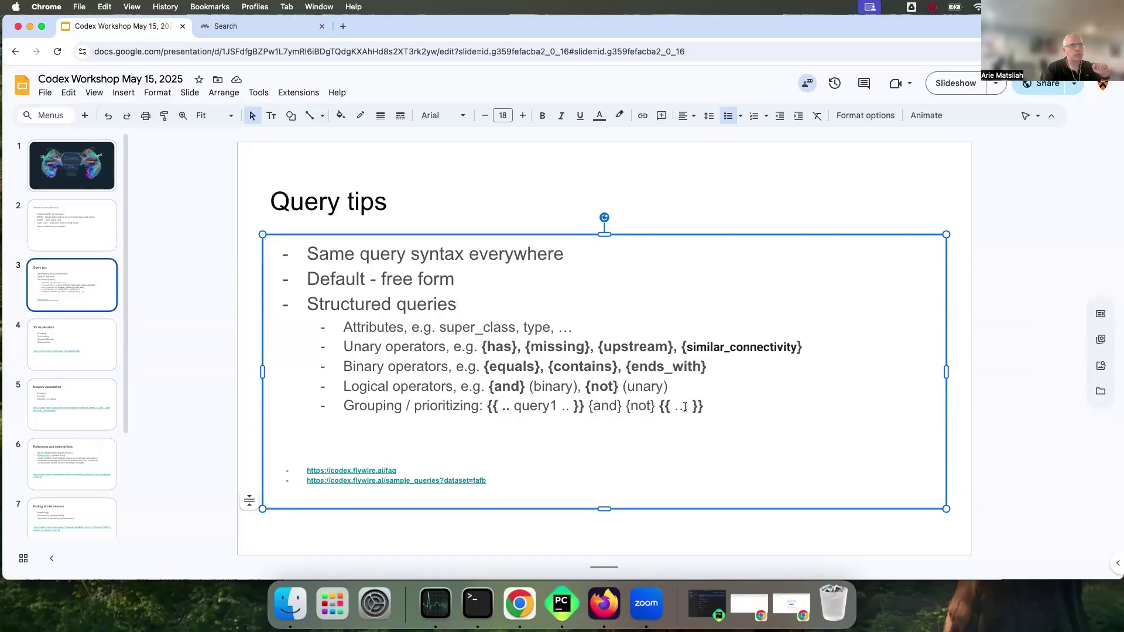
pyautogui.doubleClick(527, 406)
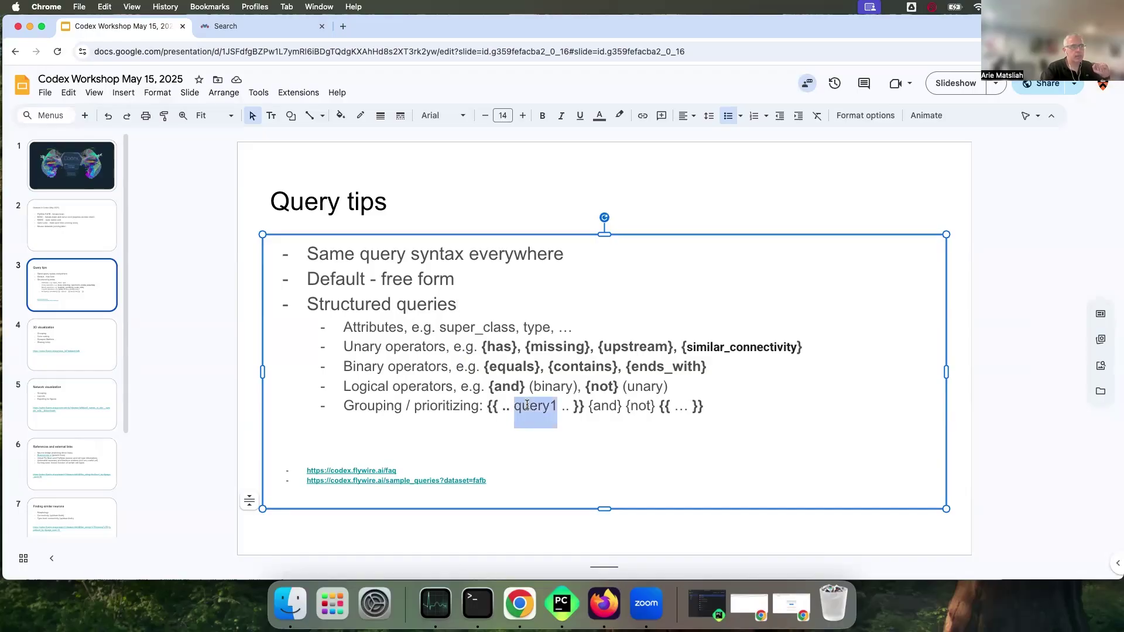
pyautogui.doubleClick(680, 408)
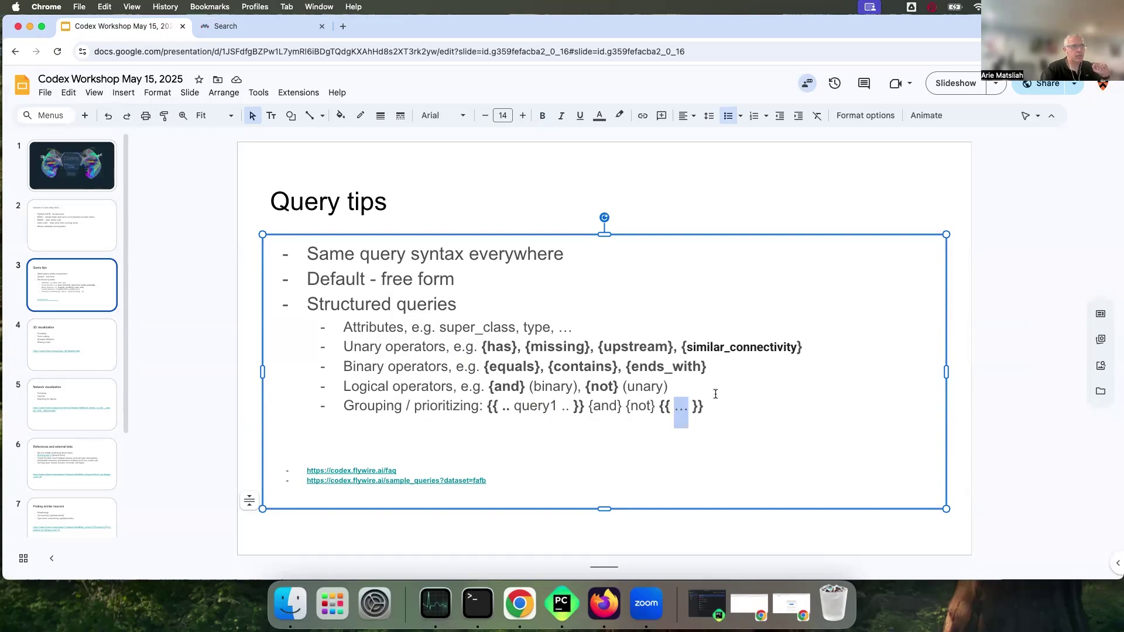
# Open the Codex FAQ linked on the slide and examine its search attributes and its binary, unary and logical chaining operators.
pyautogui.click(398, 470)
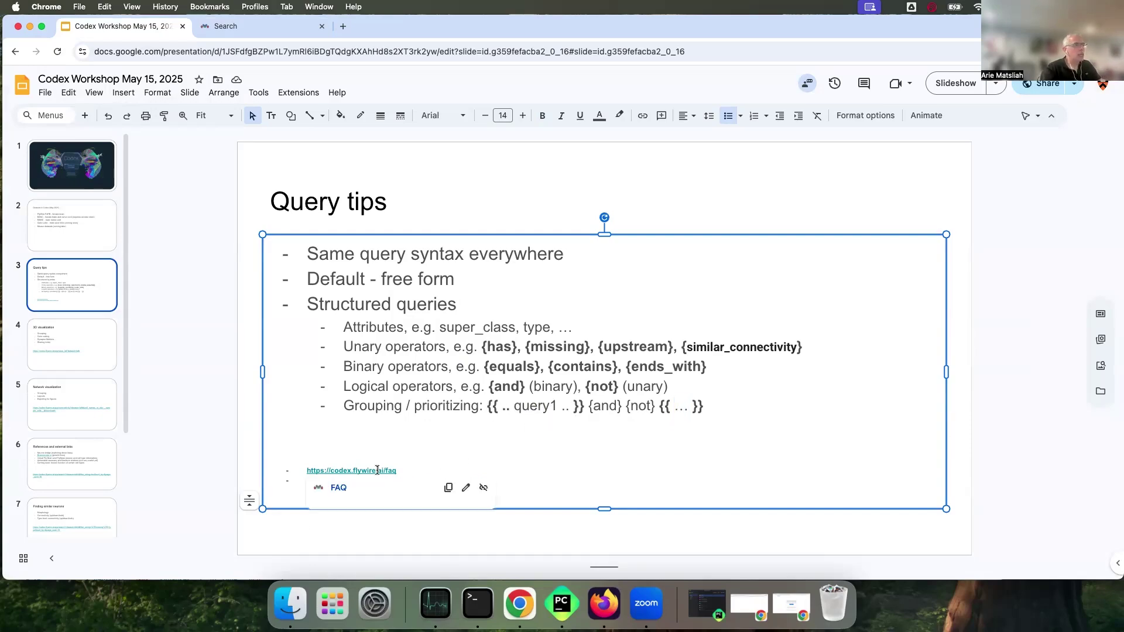
pyautogui.click(337, 488)
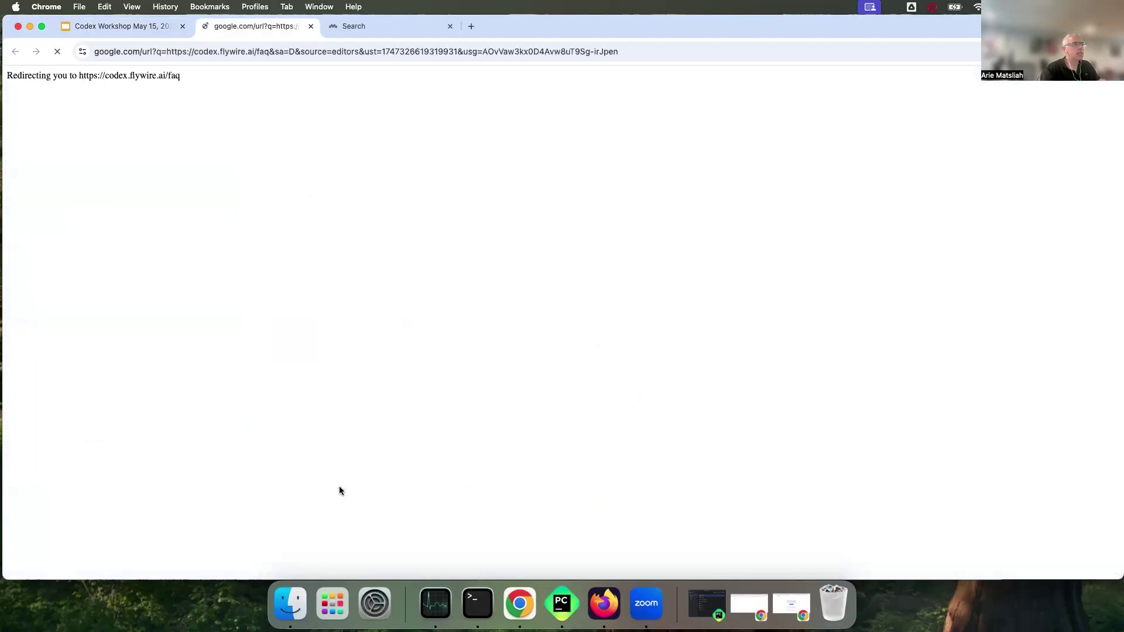
pyautogui.scroll(-15, 479, 383)
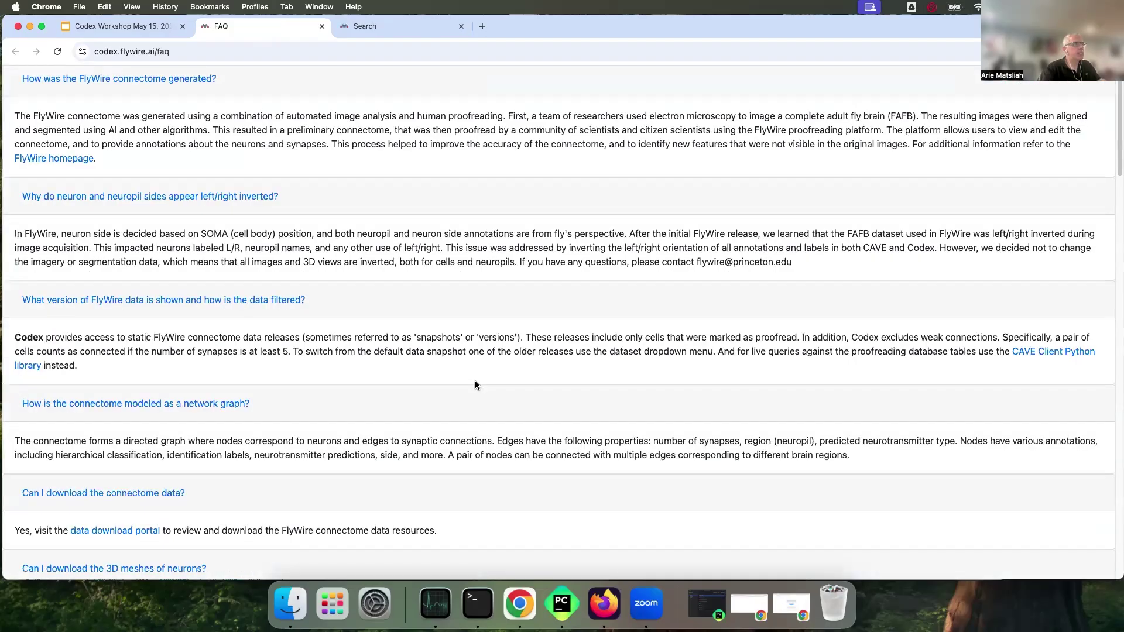
pyautogui.scroll(3, 475, 384)
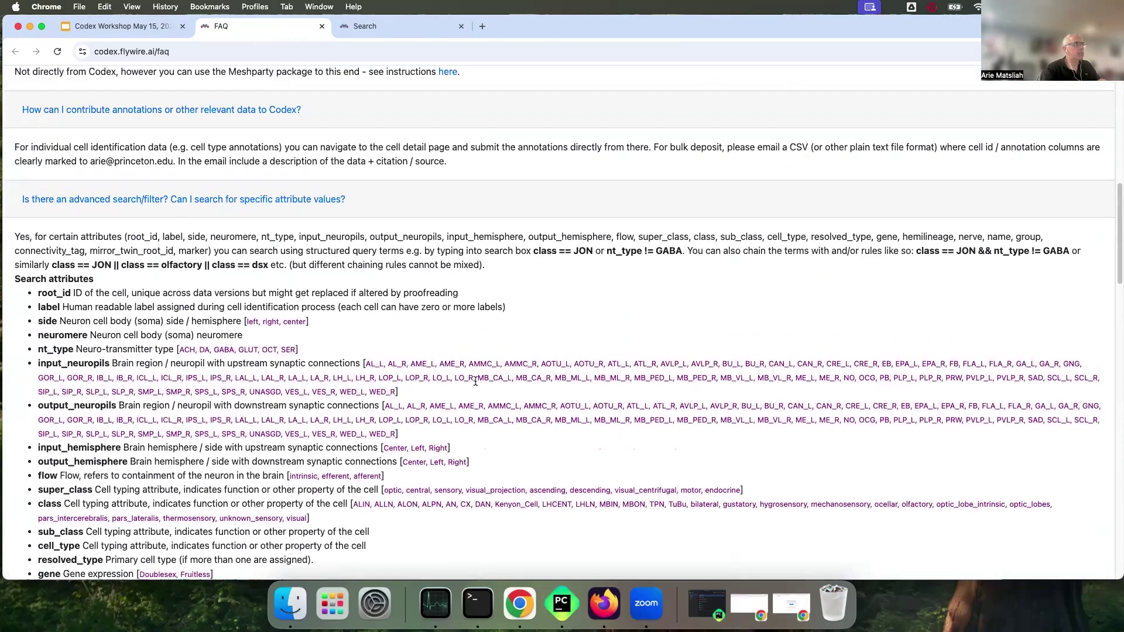
pyautogui.scroll(-1, 475, 380)
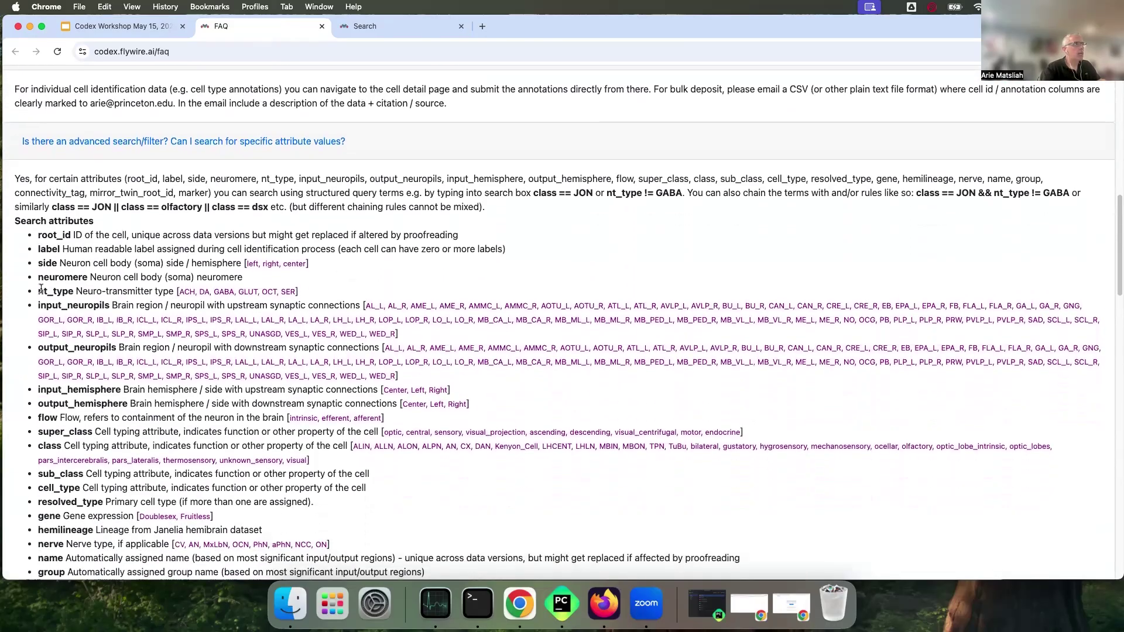
pyautogui.scroll(-1, 45, 246)
pyautogui.scroll(-2, 89, 291)
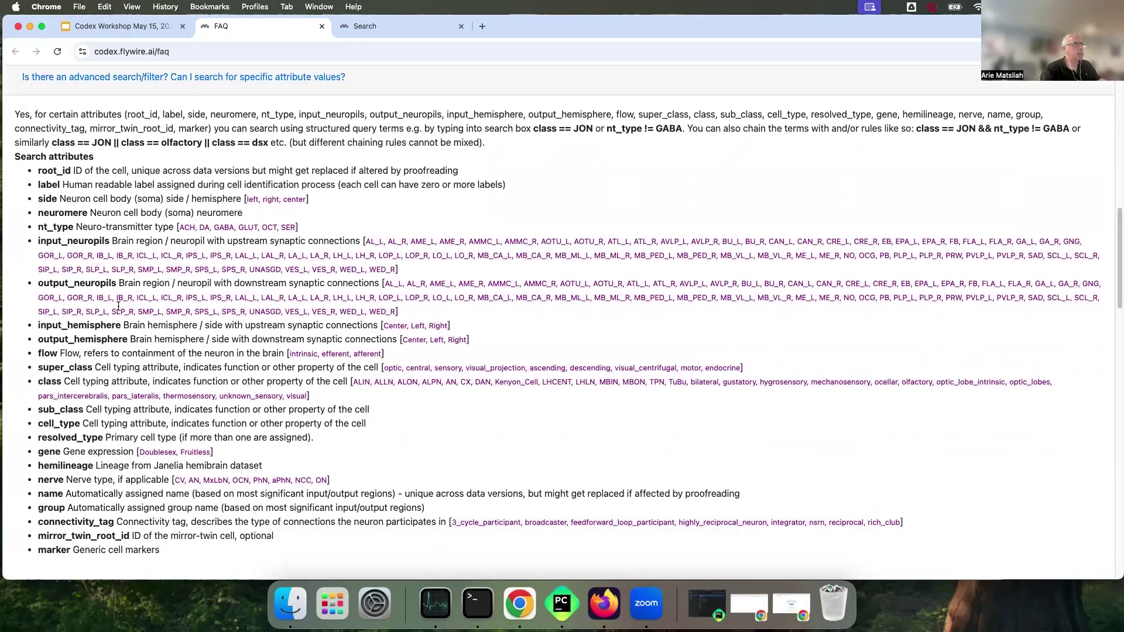
pyautogui.scroll(-2, 141, 337)
pyautogui.scroll(-10, 74, 380)
pyautogui.scroll(-4, 127, 383)
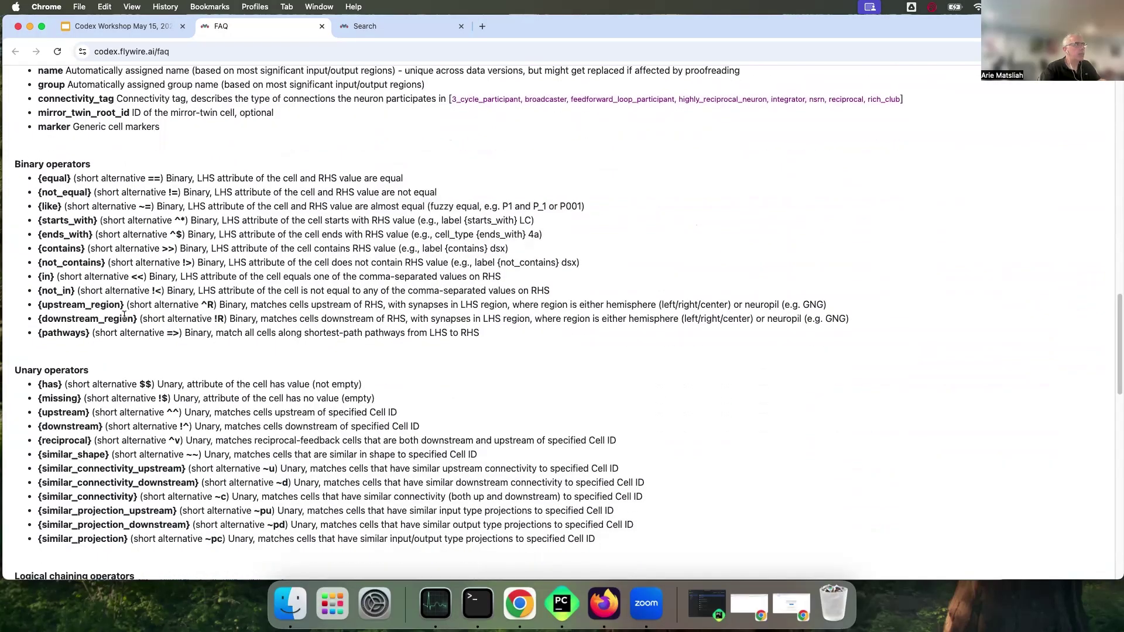
pyautogui.scroll(-4, 118, 410)
pyautogui.scroll(-2, 113, 455)
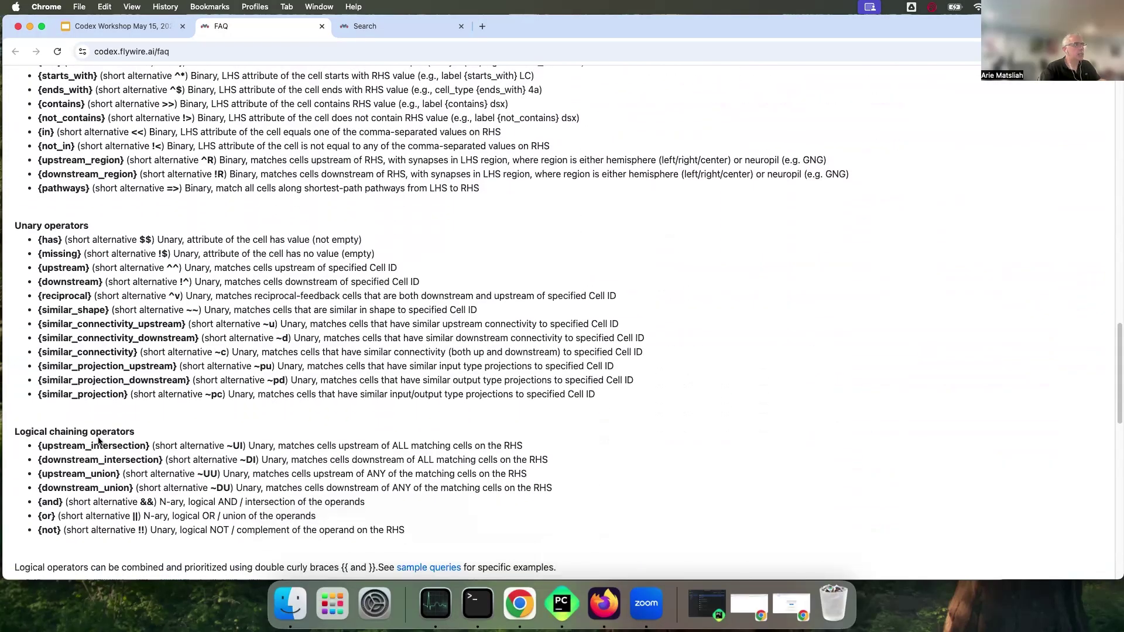
# Open the FAQ's sample queries page, look through the composite examples and try the query "class == MBON && nt_type == GLUT".
pyautogui.scroll(-3, 191, 412)
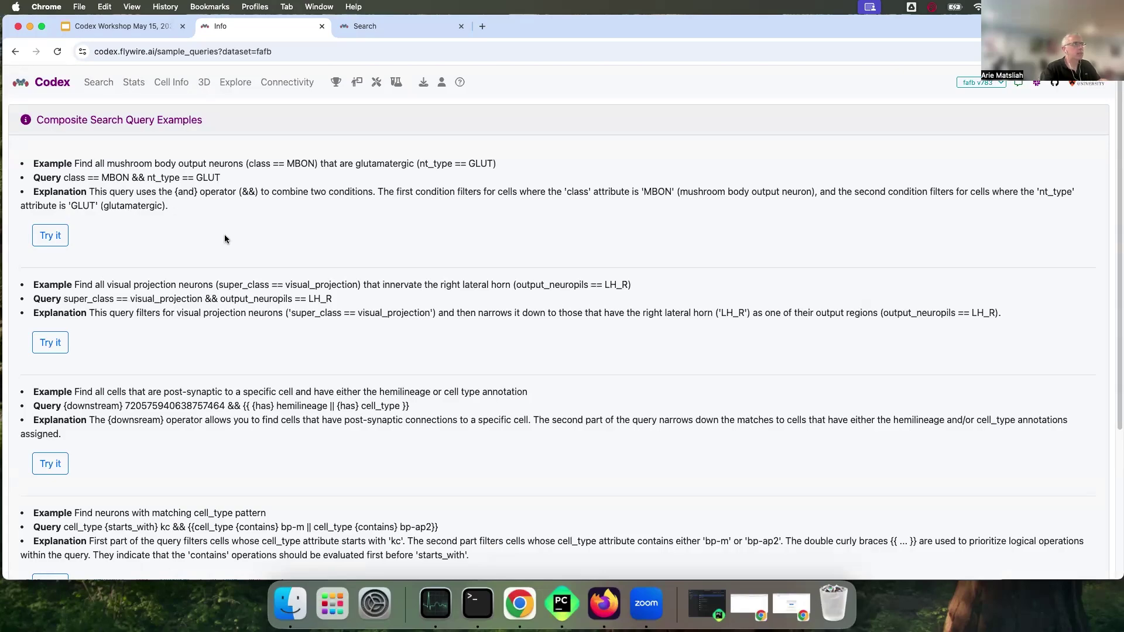
pyautogui.scroll(-5, 258, 419)
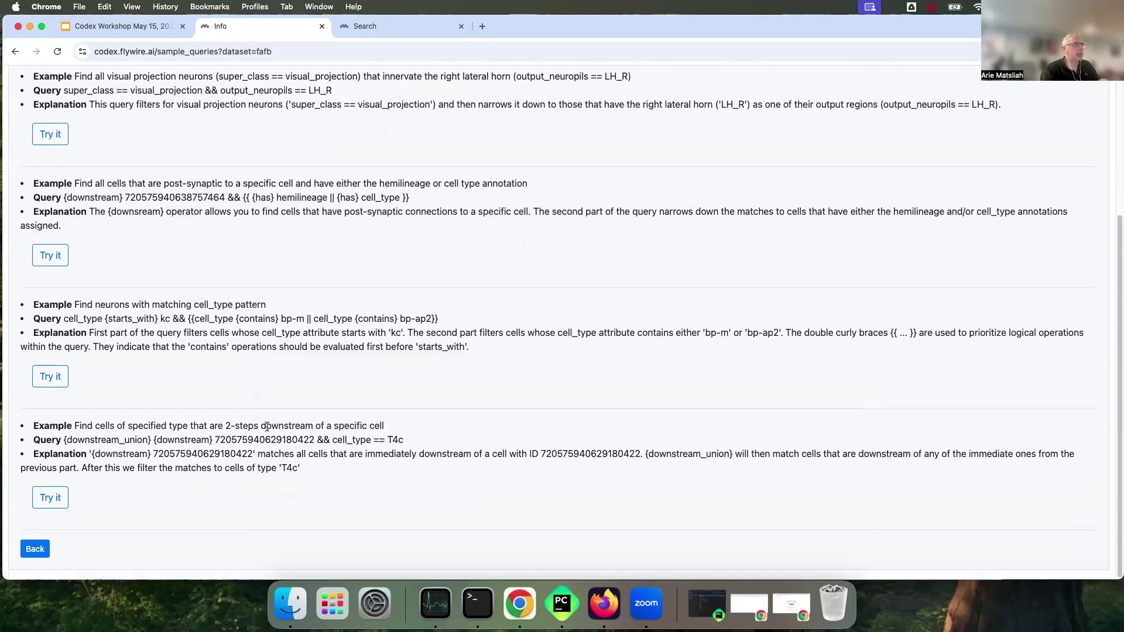
pyautogui.scroll(5, 174, 476)
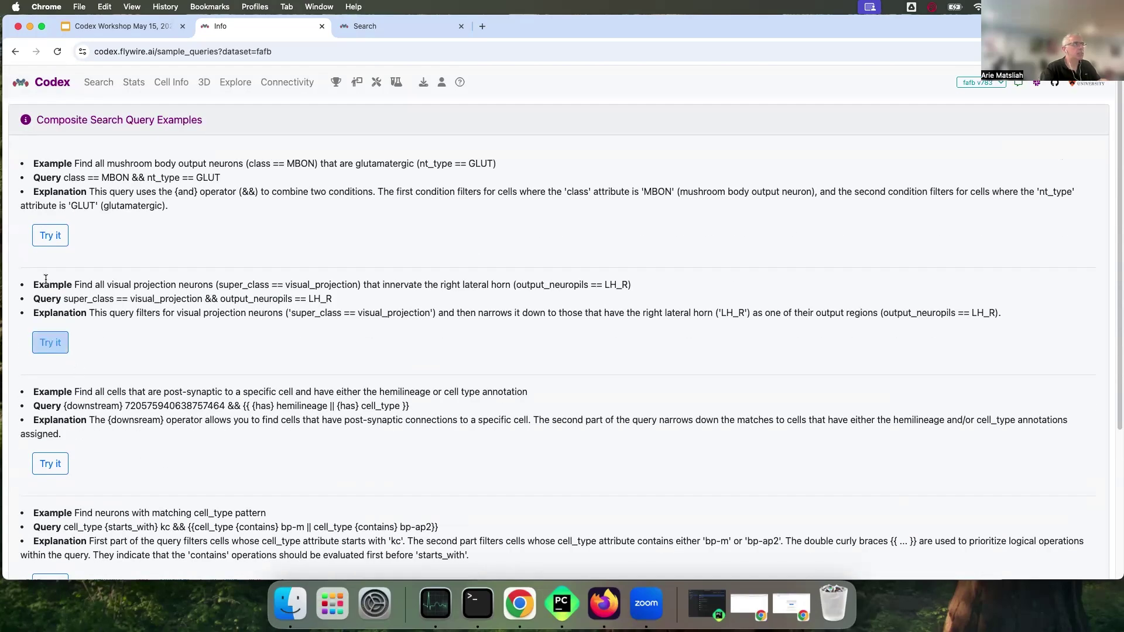
pyautogui.click(61, 241)
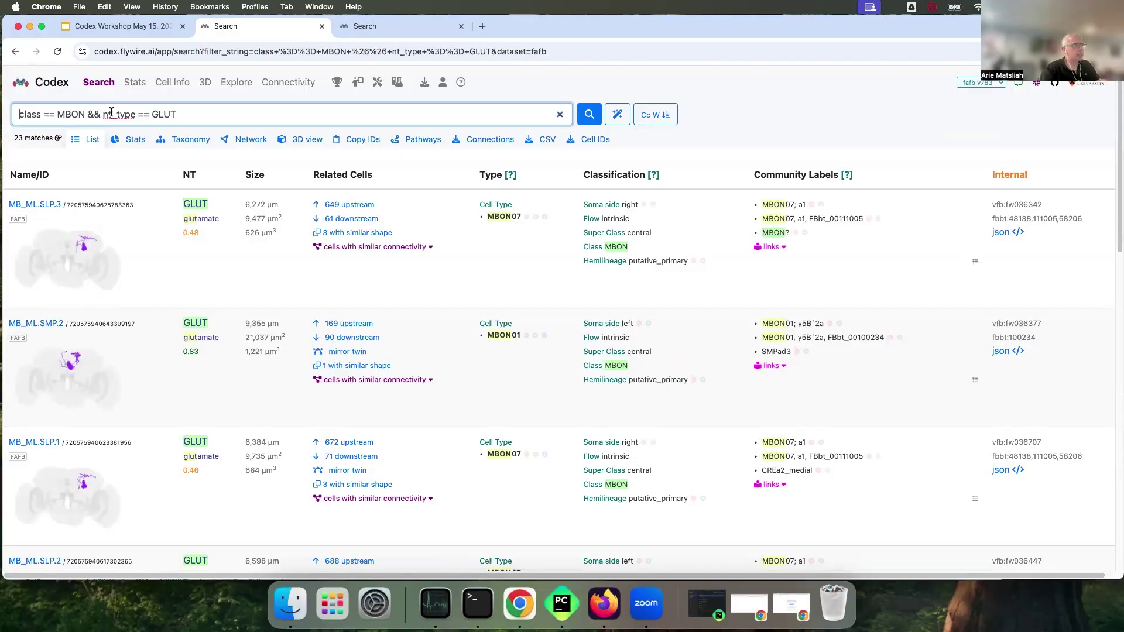
# Switch to the 3D visualization slide of the workshop deck and open its Codex 3D viewer link.
pyautogui.click(116, 30)
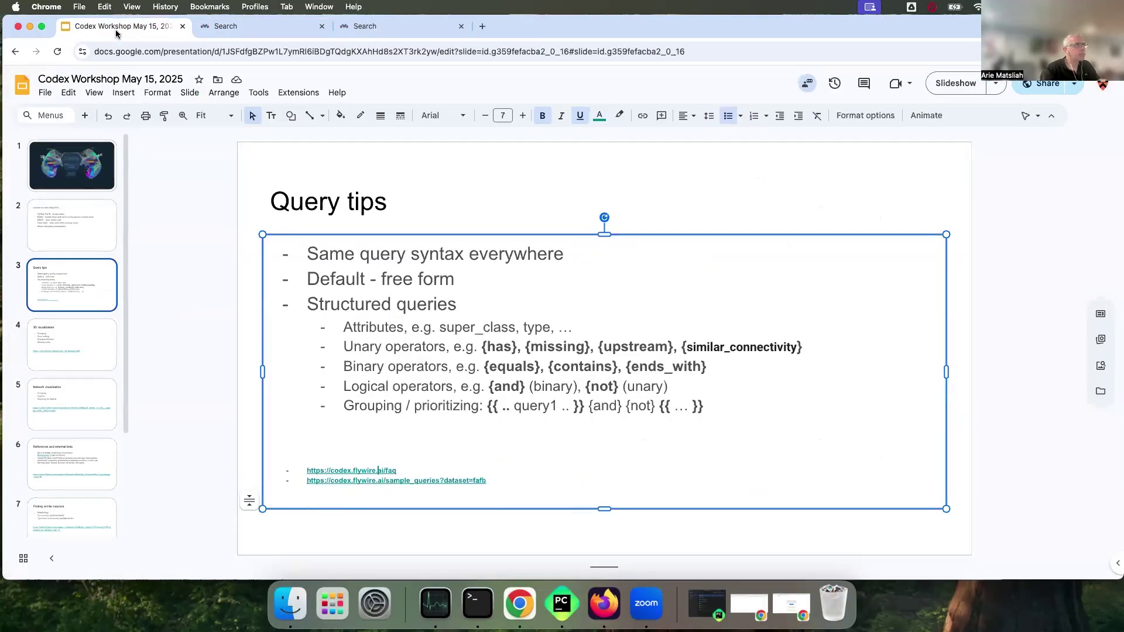
pyautogui.click(86, 338)
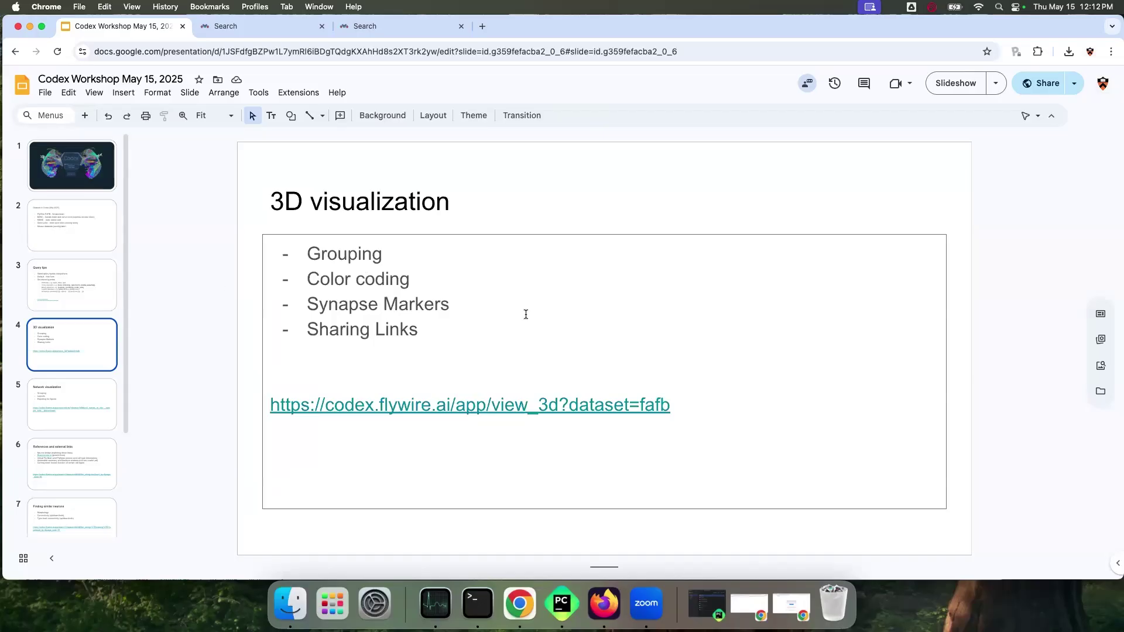
pyautogui.click(354, 409)
pyautogui.click(358, 441)
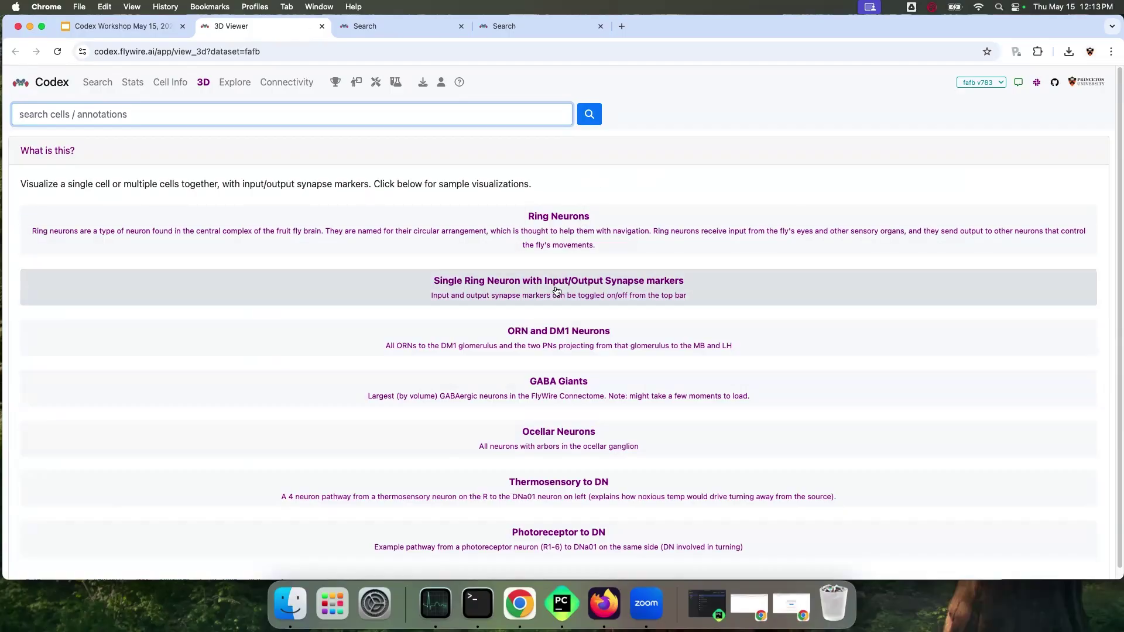
# Load the "Single Ring Neuron with Input/Output Synapse markers" sample and hide its In Synapse and Out Synapse layers.
pyautogui.click(556, 291)
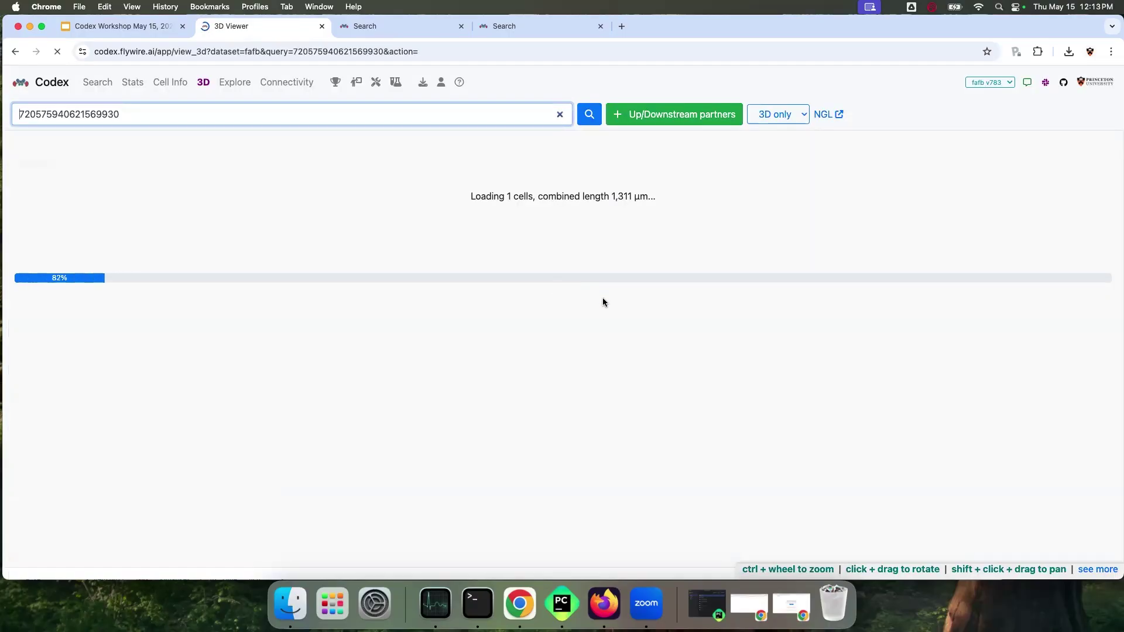
pyautogui.doubleClick(78, 115)
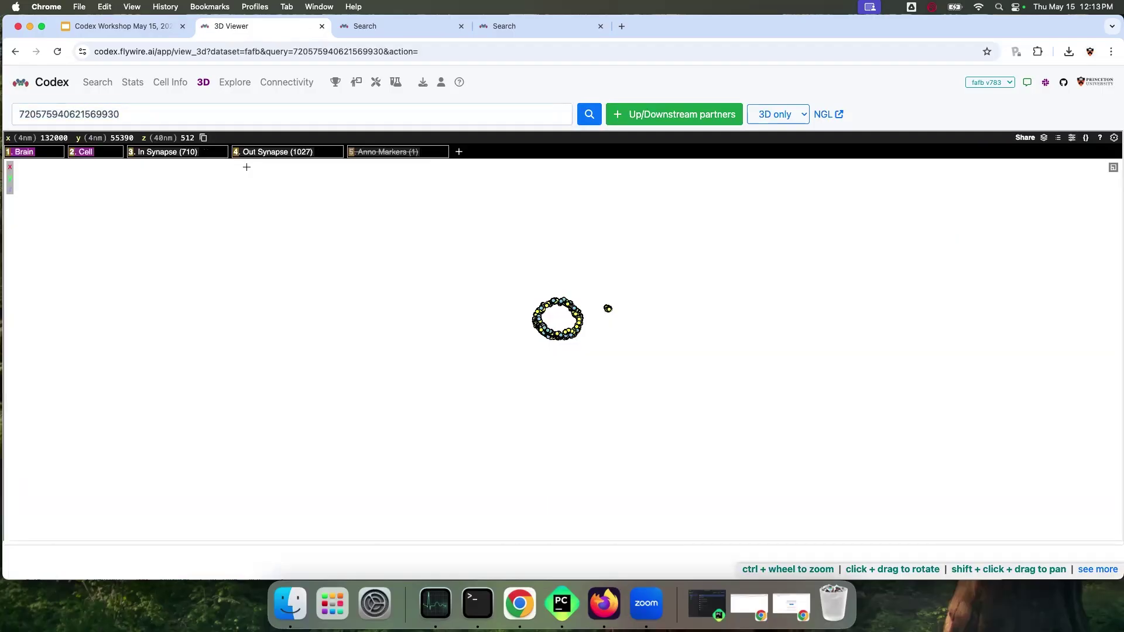
pyautogui.moveTo(561, 326); pyautogui.dragTo(523, 340)
pyautogui.click(336, 152)
pyautogui.click(226, 153)
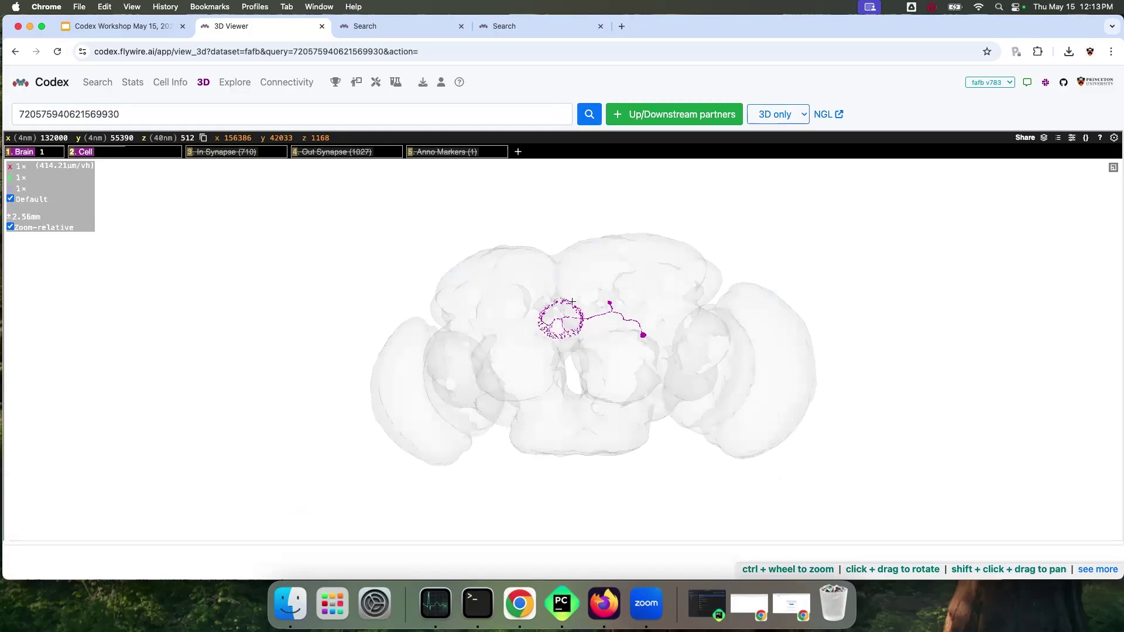
# Inspect the ring neuron up close in 3D, showing and hiding its input and output synapse markers.
pyautogui.moveTo(623, 292); pyautogui.dragTo(574, 299)
pyautogui.scroll(5, 575, 299)
pyautogui.click(222, 152)
pyautogui.click(221, 152)
pyautogui.click(346, 152)
pyautogui.click(346, 152)
pyautogui.moveTo(476, 218); pyautogui.dragTo(425, 196)
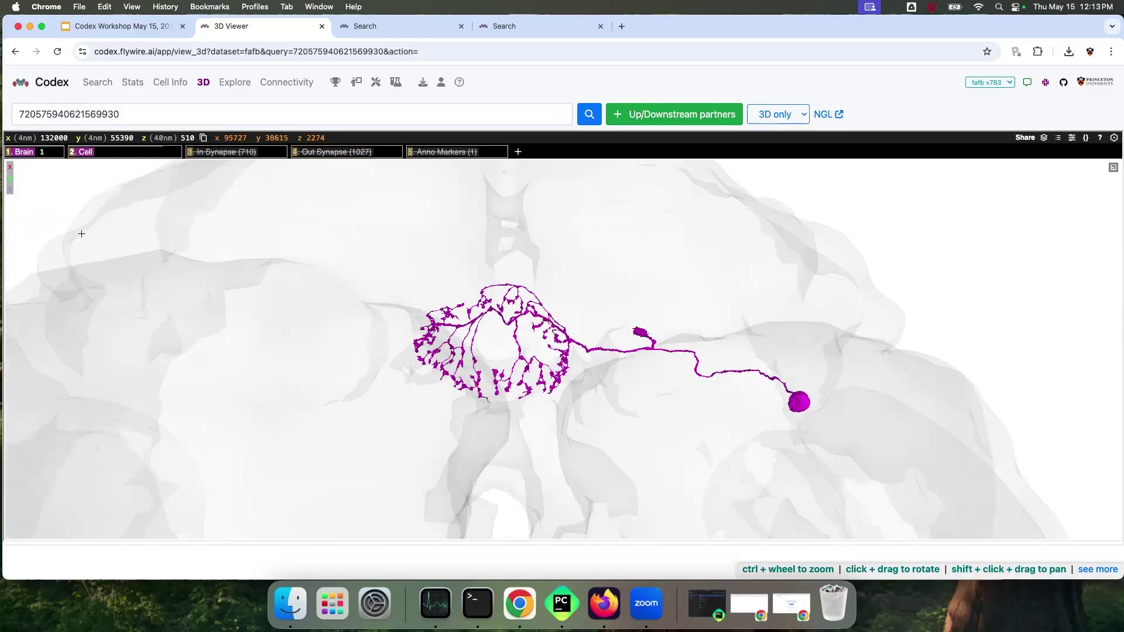
# Add the ring neuron's up/downstream partners and hide the three partner layers, leaving the Brain and Cell of Interest layers shown.
pyautogui.click(675, 115)
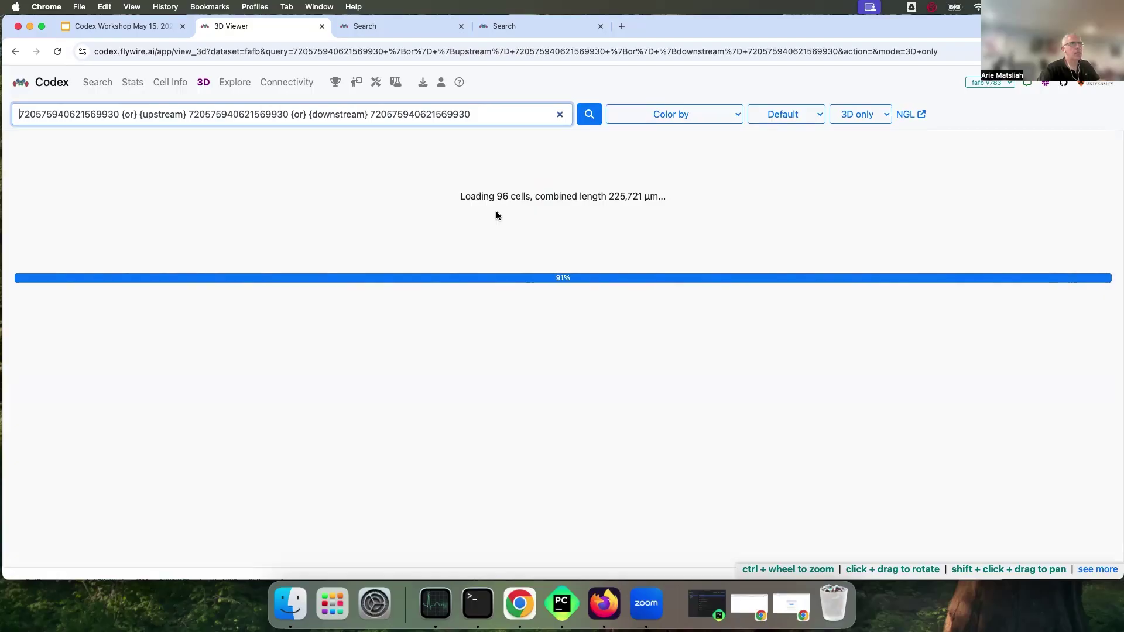
pyautogui.moveTo(550, 285); pyautogui.dragTo(589, 331)
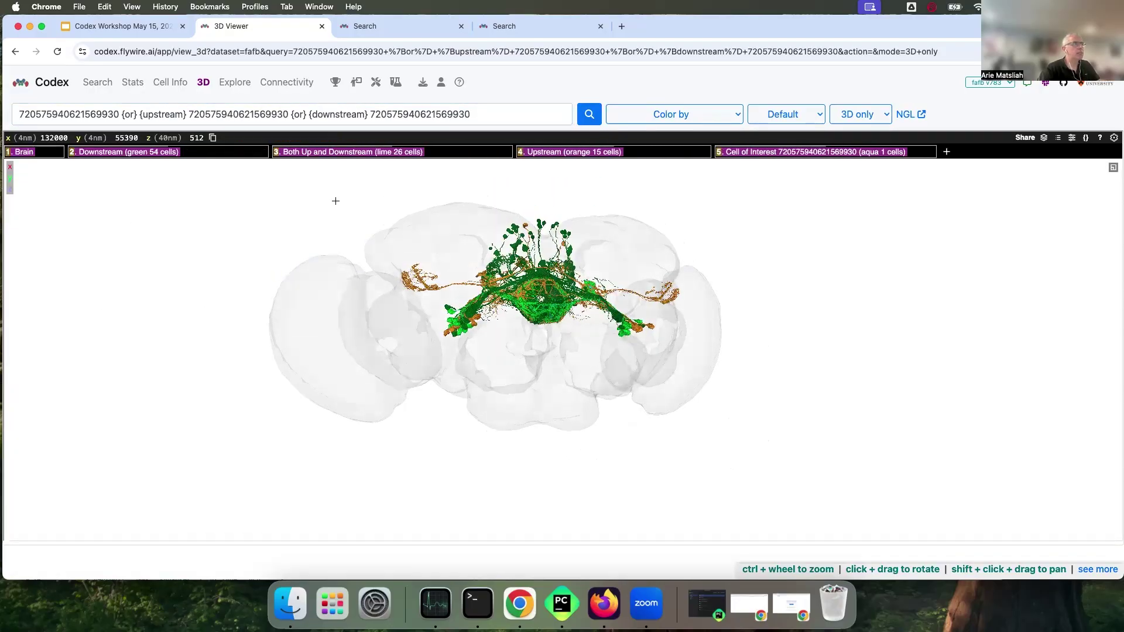
pyautogui.moveTo(755, 153)
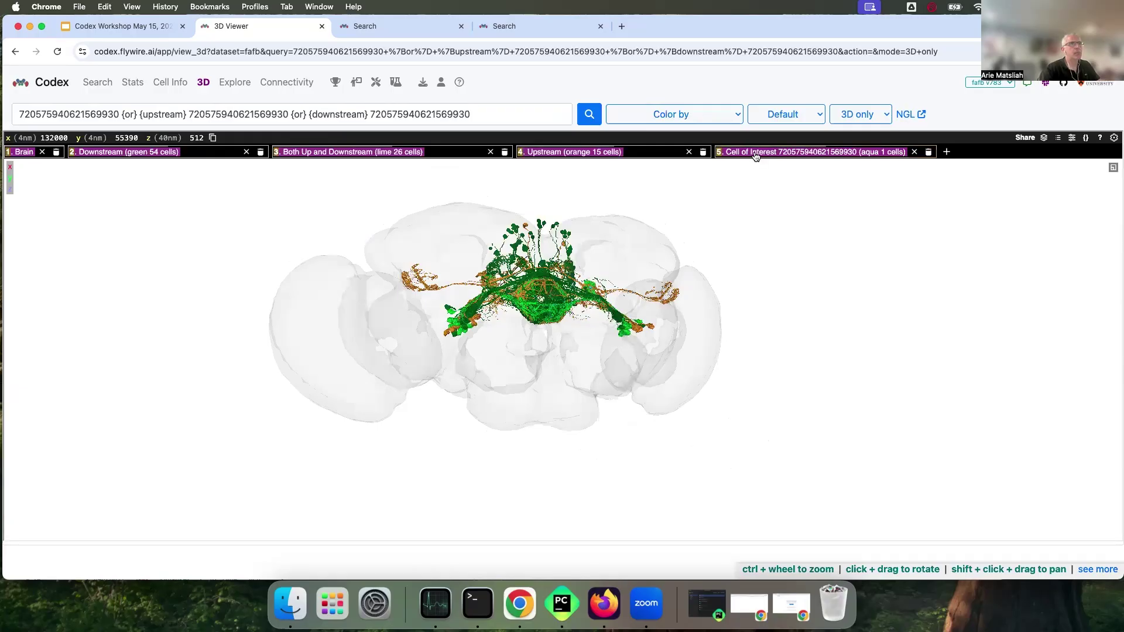
pyautogui.click(551, 153)
pyautogui.click(437, 152)
pyautogui.click(142, 154)
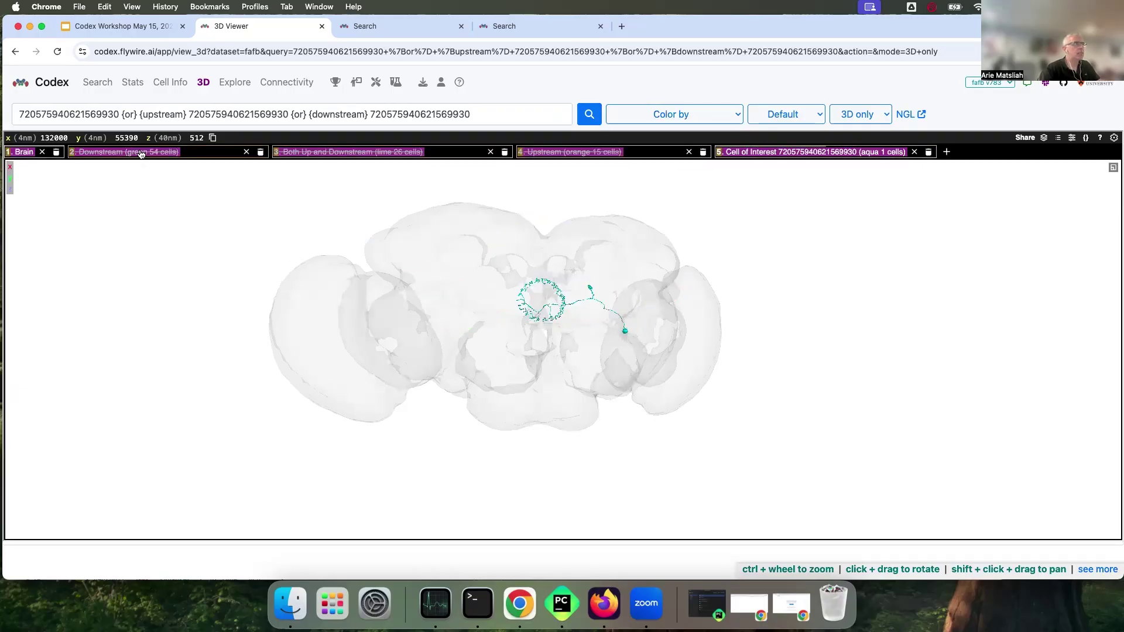
# Toggle the Upstream, Downstream, and Both Up and Downstream layers in turn to compare each partner group with the cell of interest.
pyautogui.click(572, 154)
pyautogui.click(572, 153)
pyautogui.click(572, 153)
pyautogui.click(572, 153)
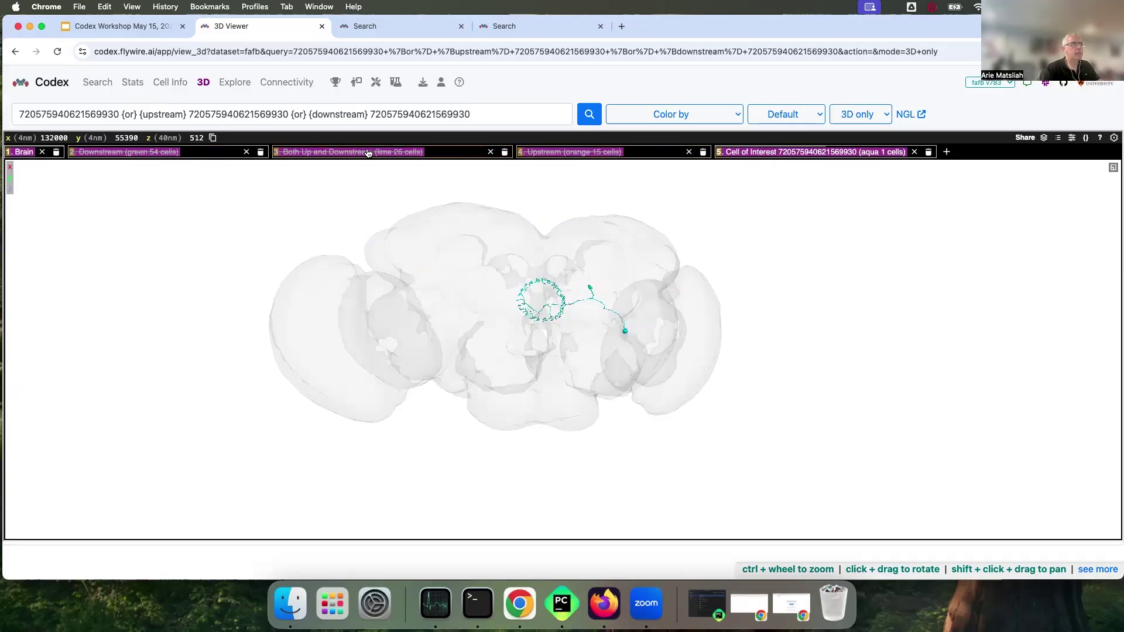
pyautogui.click(164, 154)
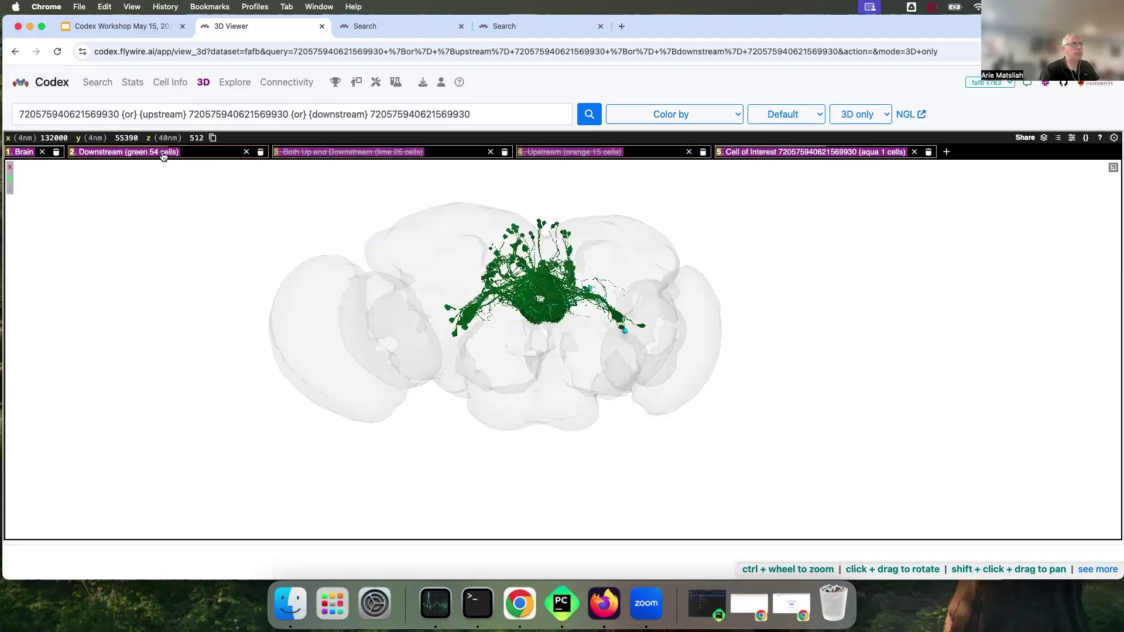
pyautogui.click(163, 155)
pyautogui.click(163, 155)
pyautogui.click(164, 155)
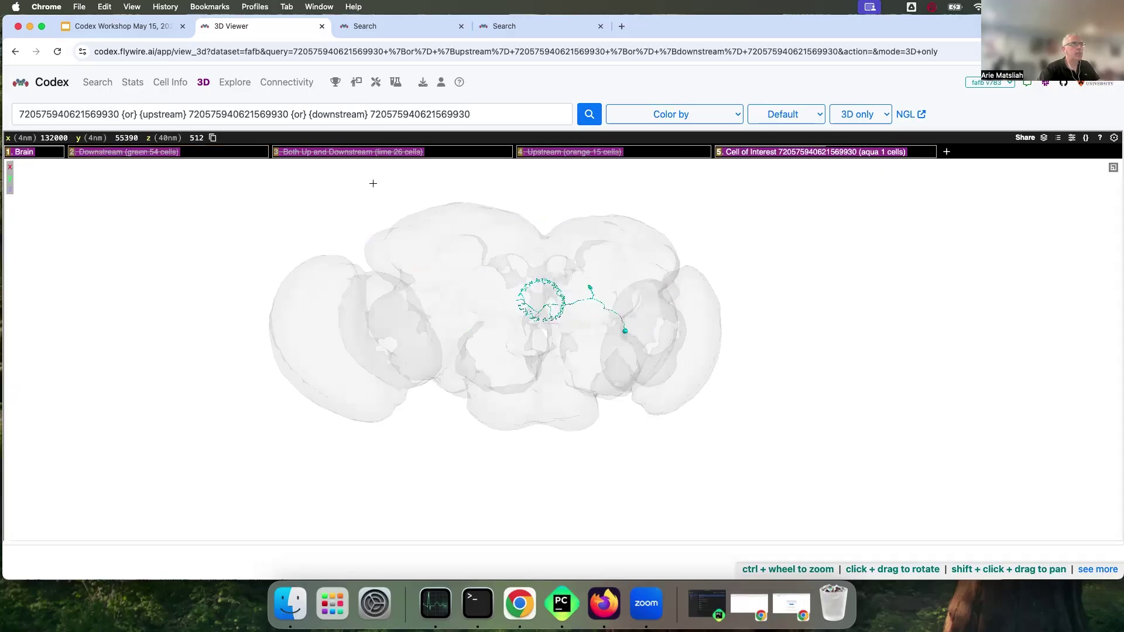
pyautogui.click(378, 154)
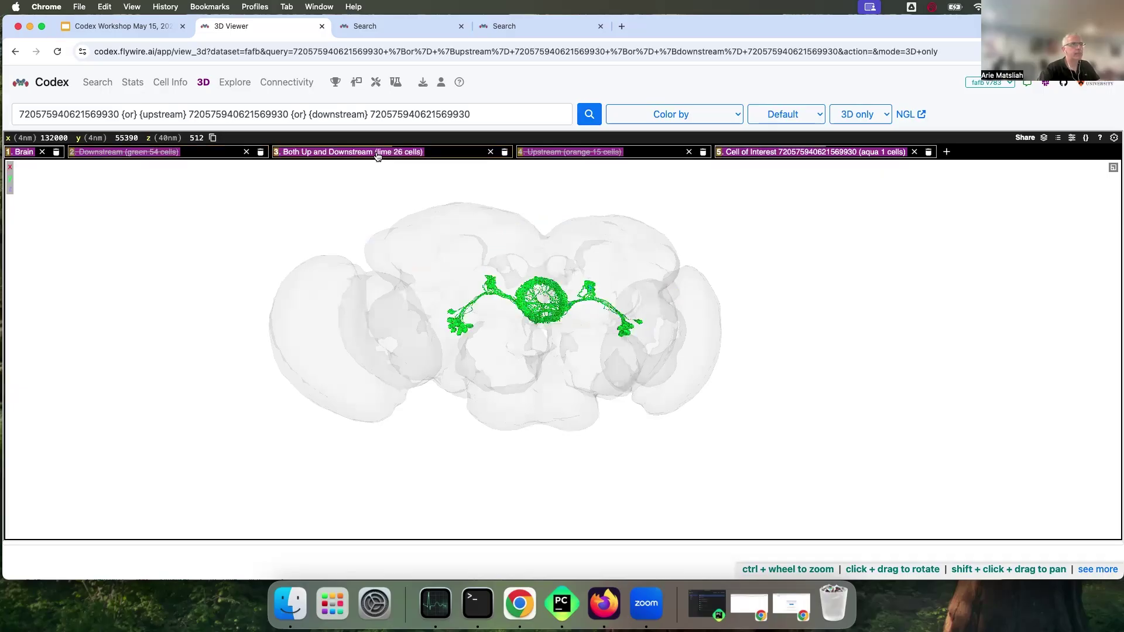
pyautogui.click(377, 154)
pyautogui.click(378, 154)
pyautogui.click(377, 154)
pyautogui.click(377, 154)
# Return to the 3D viewer samples, load "ORN and DM1 Neurons" and color the cells by type.
pyautogui.click(205, 84)
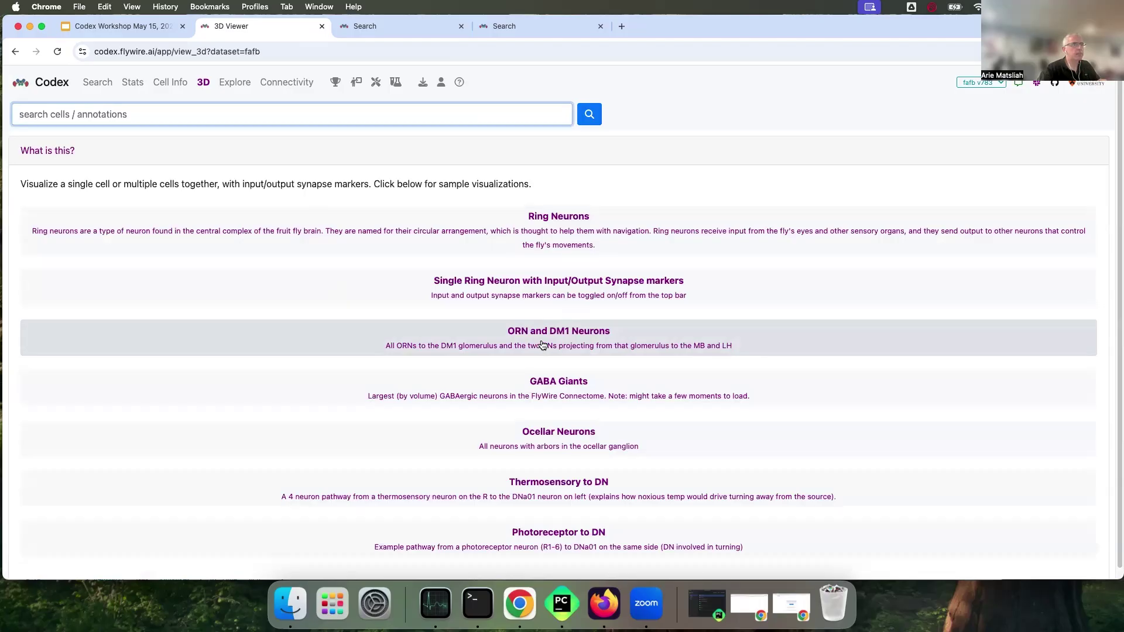
pyautogui.click(543, 345)
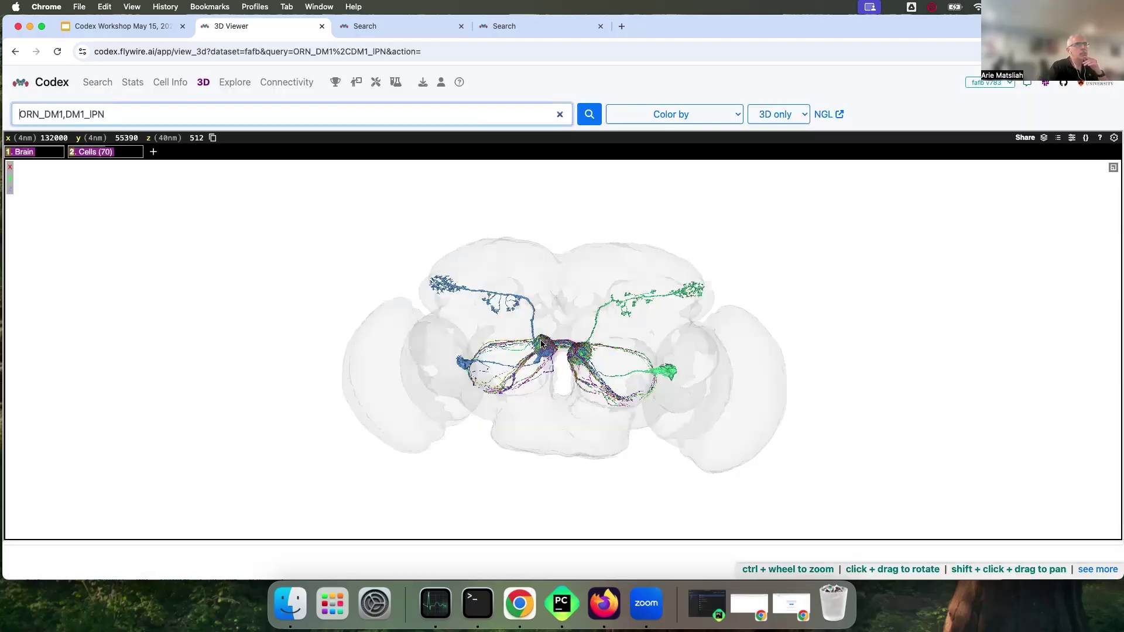
pyautogui.moveTo(541, 345)
pyautogui.mouseDown()
pyautogui.moveTo(446, 411)
pyautogui.moveTo(402, 404)
pyautogui.moveTo(467, 441)
pyautogui.moveTo(381, 374)
pyautogui.moveTo(462, 375)
pyautogui.moveTo(530, 340)
pyautogui.mouseUp()
pyautogui.click(710, 119)
pyautogui.click(710, 120)
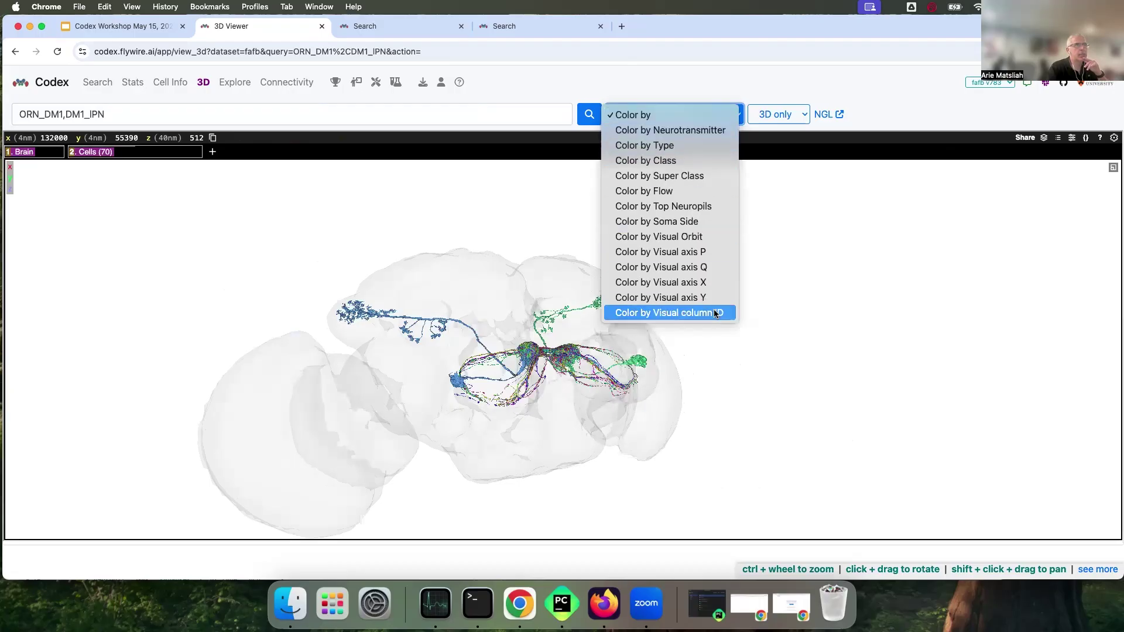
pyautogui.click(650, 145)
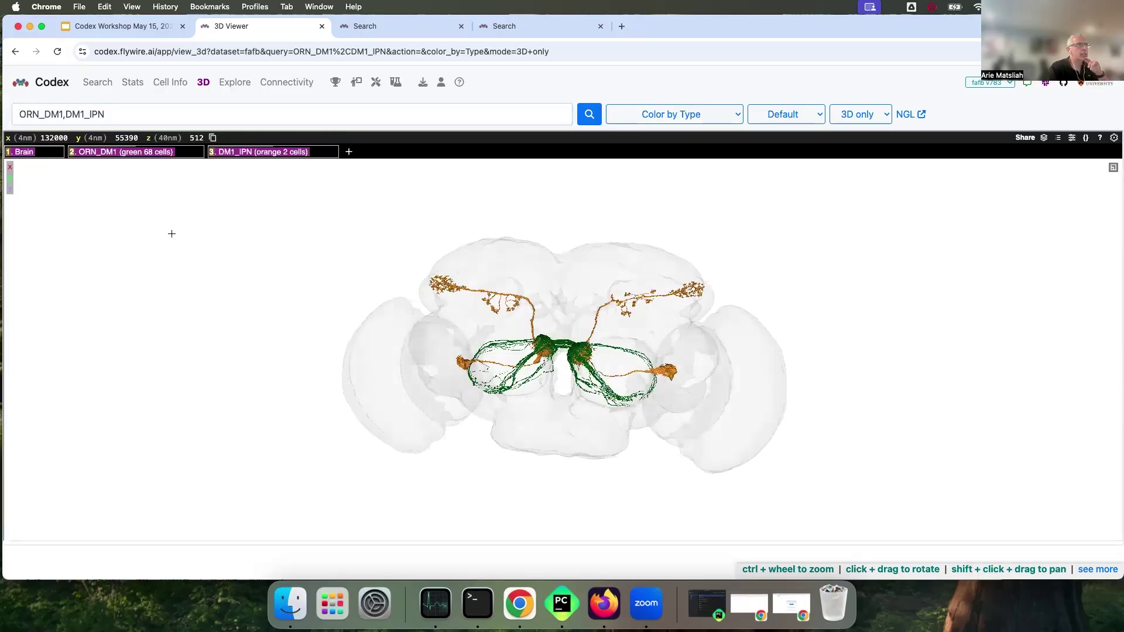
# Look over the available color palettes, keeping Default, and switch the viewer from 3D only to With EM.
pyautogui.moveTo(371, 286); pyautogui.dragTo(598, 204)
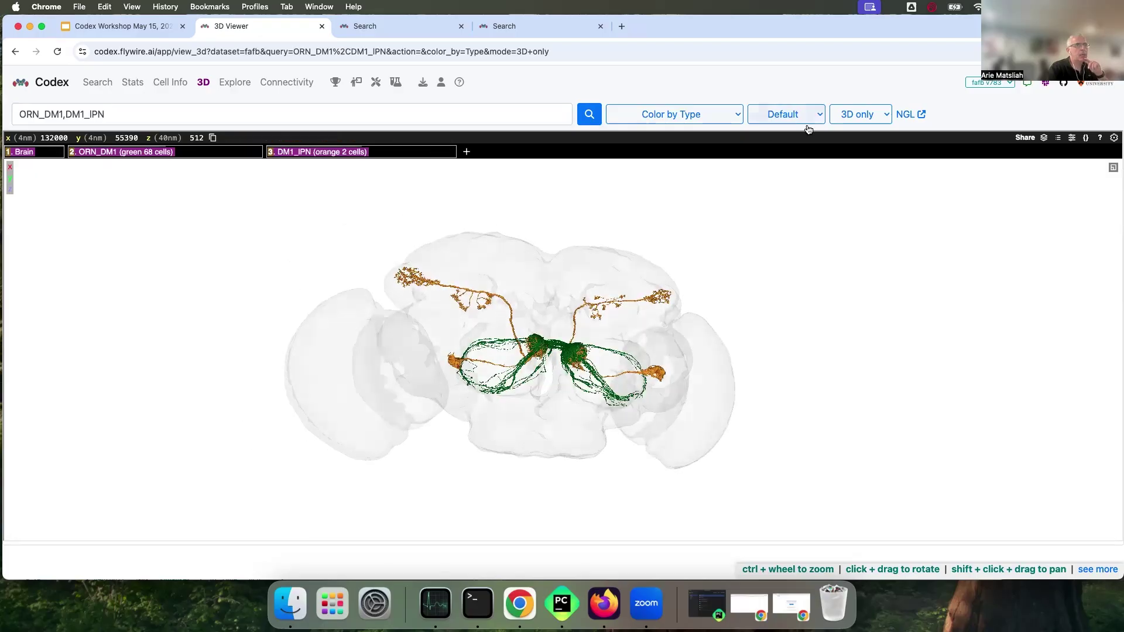
pyautogui.click(793, 115)
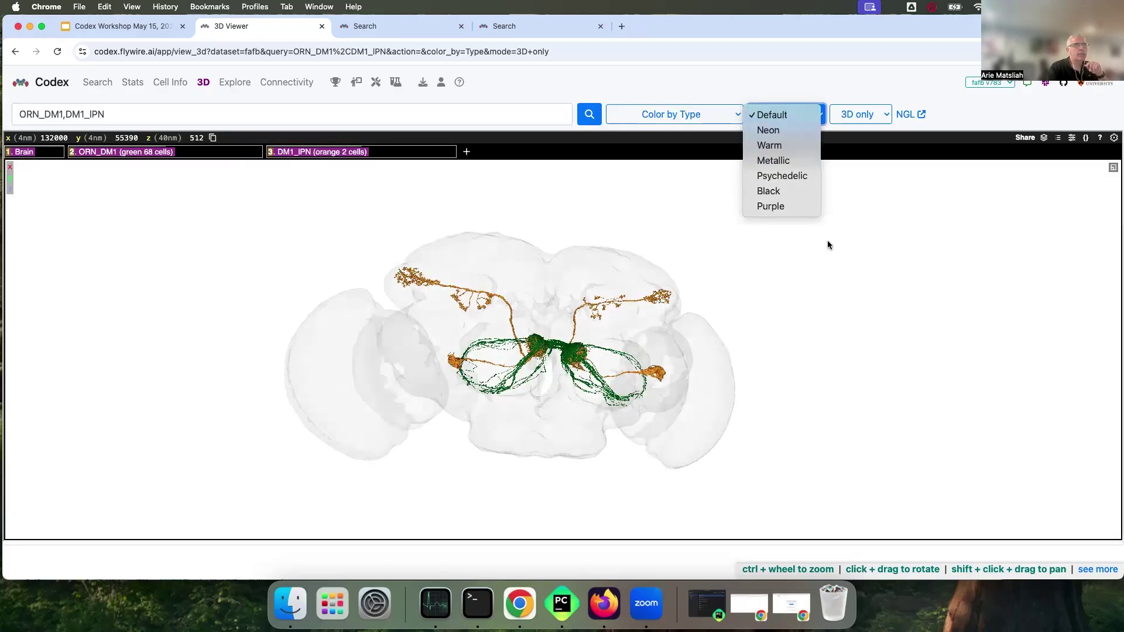
pyautogui.click(484, 352)
pyautogui.moveTo(485, 352); pyautogui.dragTo(553, 325)
pyautogui.click(856, 115)
pyautogui.click(861, 132)
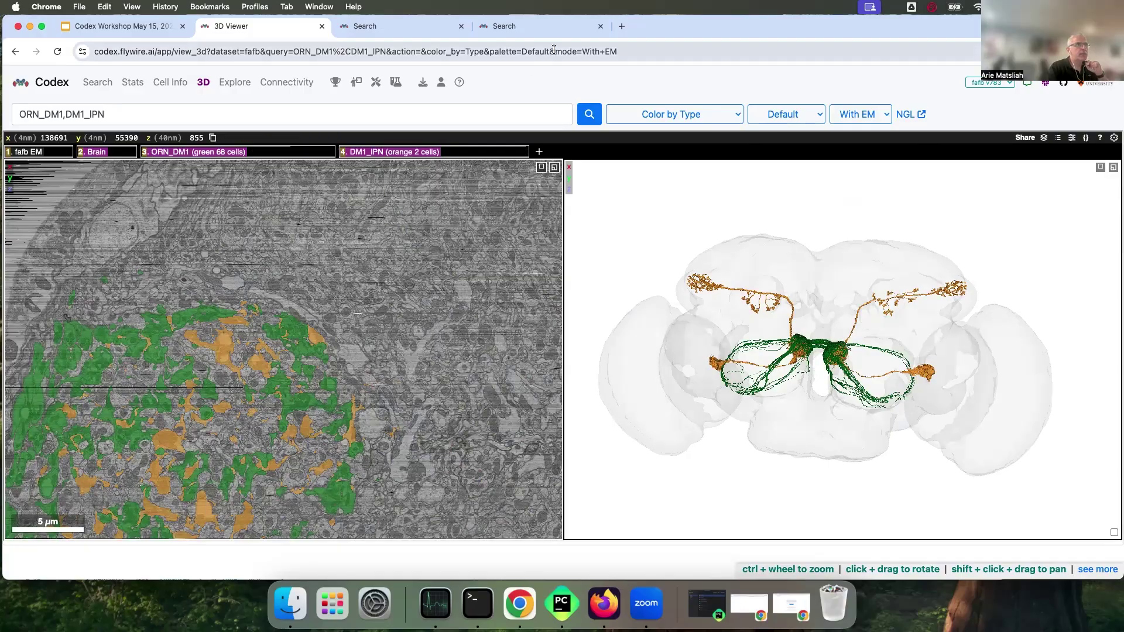
# Copy the full URL of the type-colored EM view, open it in a new tab and inspect the shared 3D view.
pyautogui.click(658, 55)
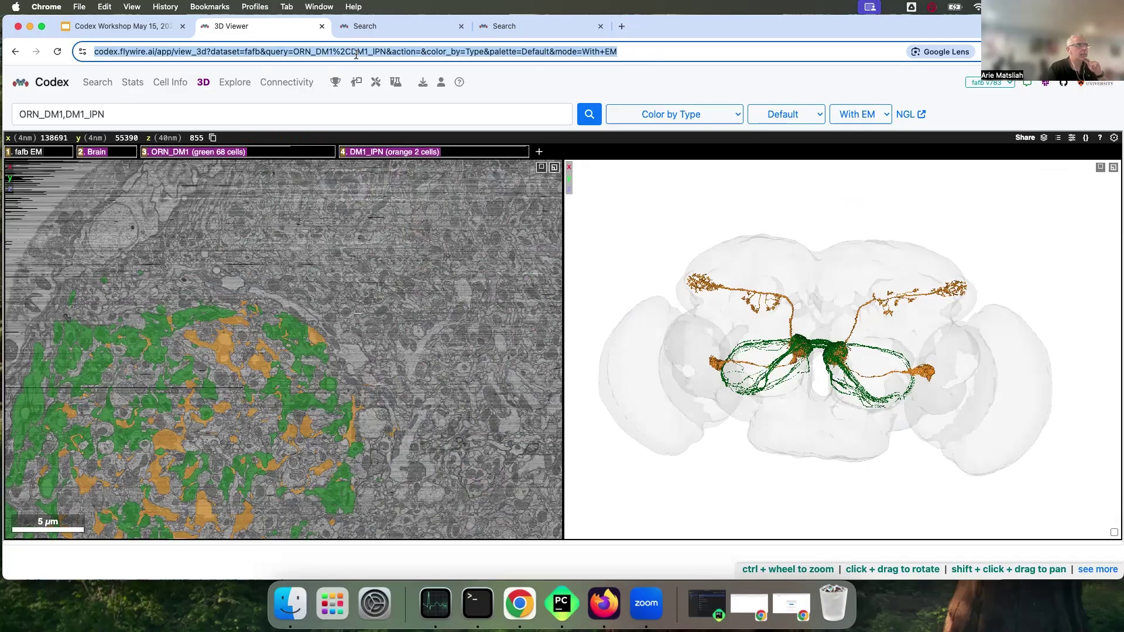
pyautogui.click(408, 53)
pyautogui.doubleClick(408, 53)
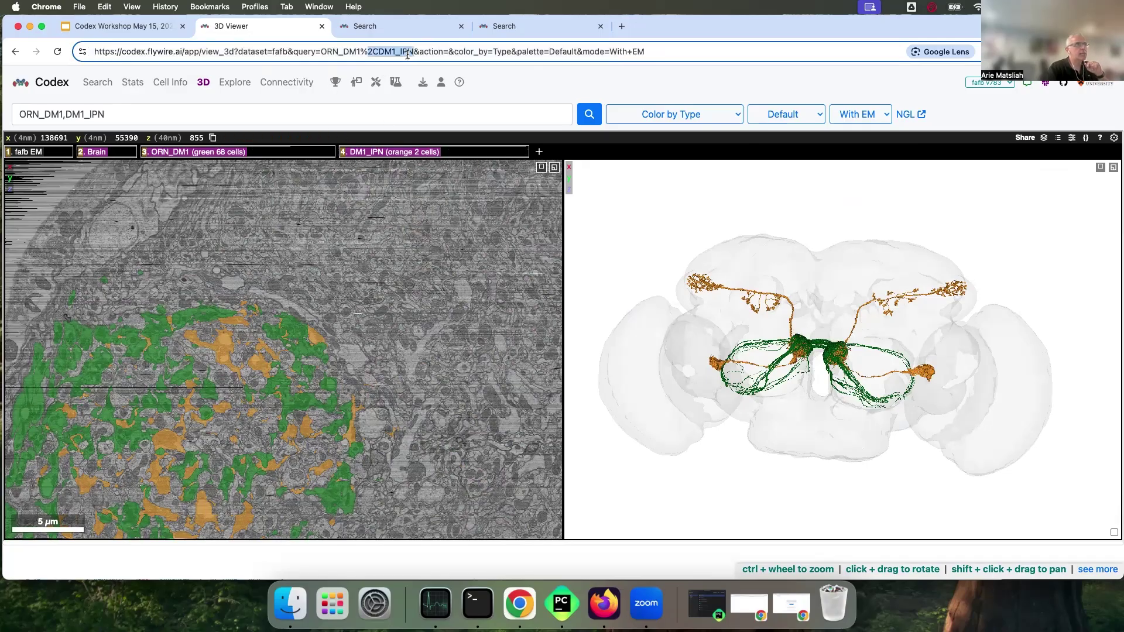
pyautogui.tripleClick(555, 51)
pyautogui.press('super+c')
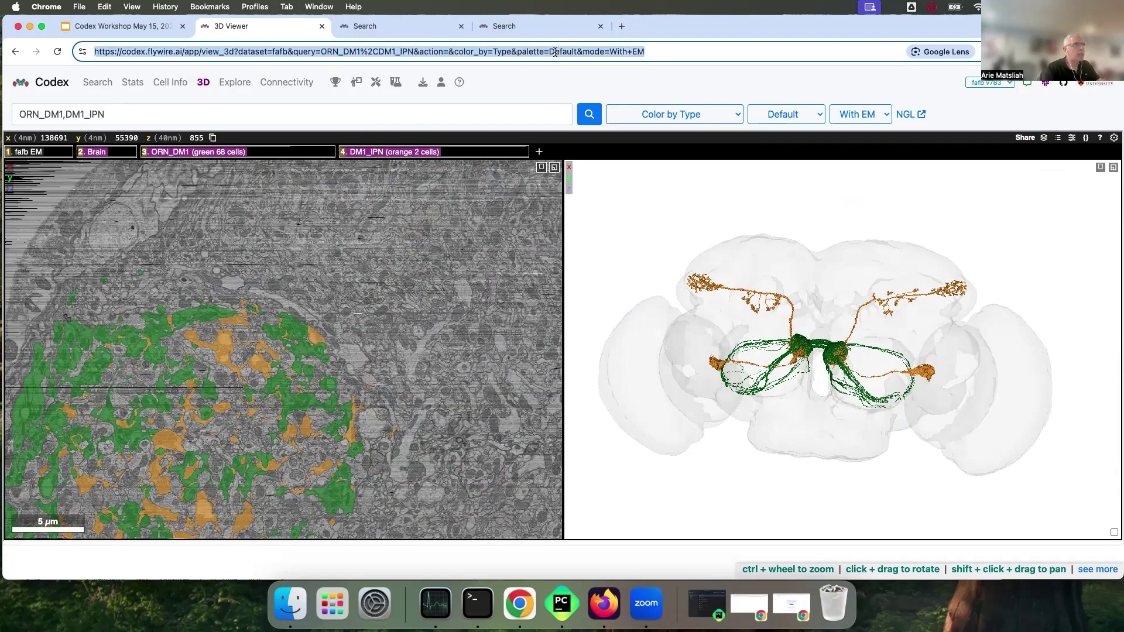
pyautogui.click(622, 26)
pyautogui.press('super+v')
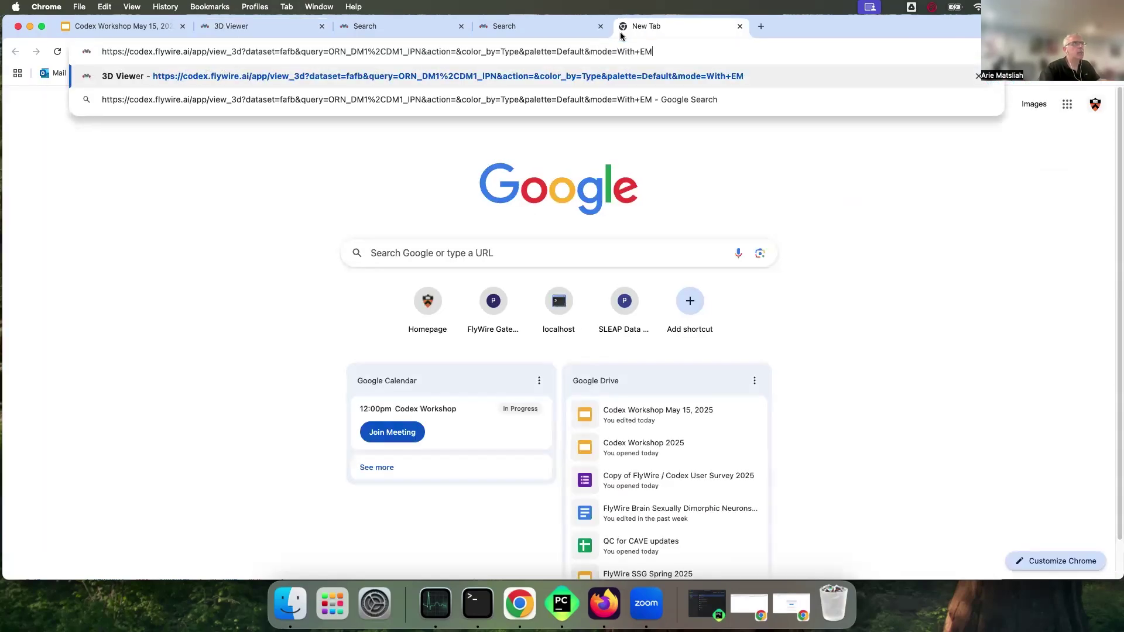
pyautogui.press('Return')
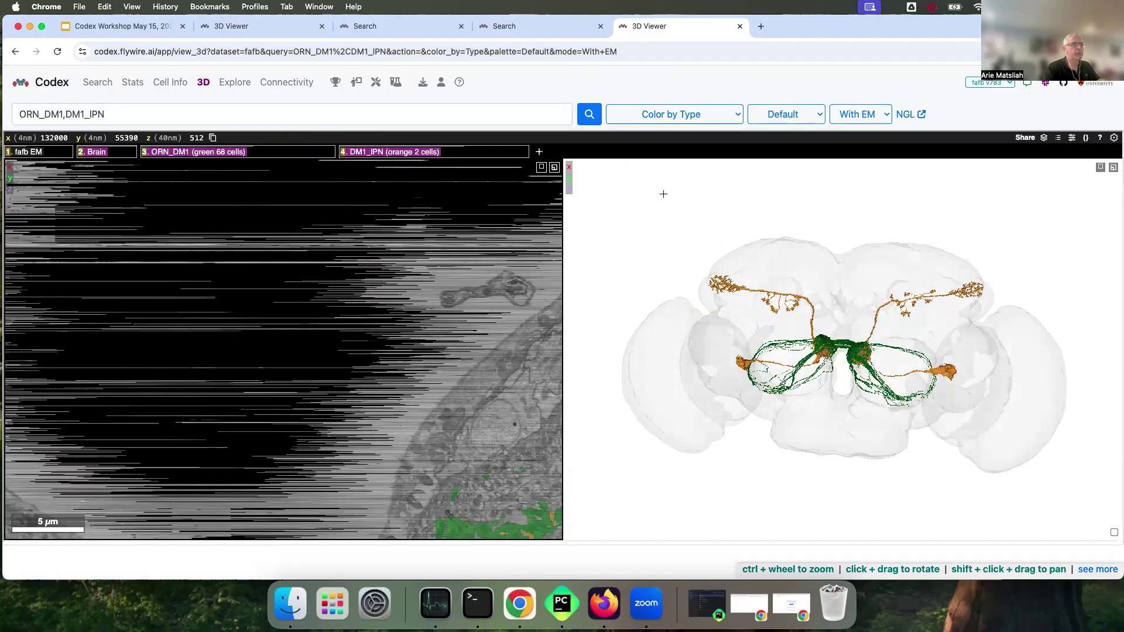
pyautogui.moveTo(732, 316); pyautogui.dragTo(527, 316)
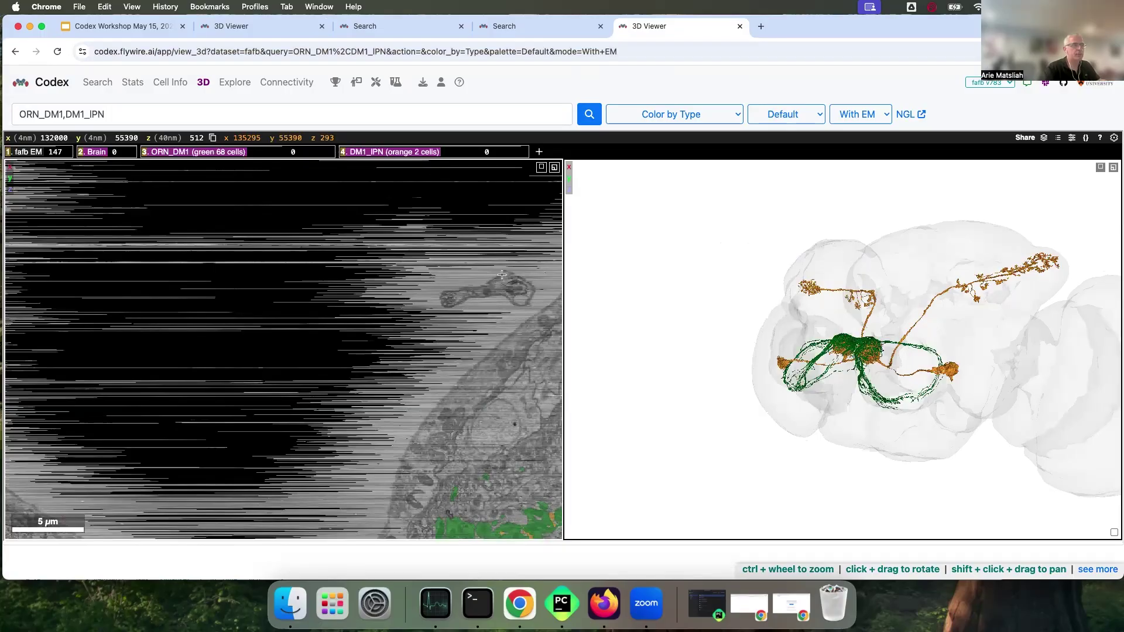
# Close the duplicate 3D viewer tab and the two leftover Search tabs.
pyautogui.click(739, 26)
pyautogui.click(599, 26)
pyautogui.click(461, 26)
# Return to the workshop slides, go to the Network visualization slide and open its sample-cells connectivity link.
pyautogui.click(140, 25)
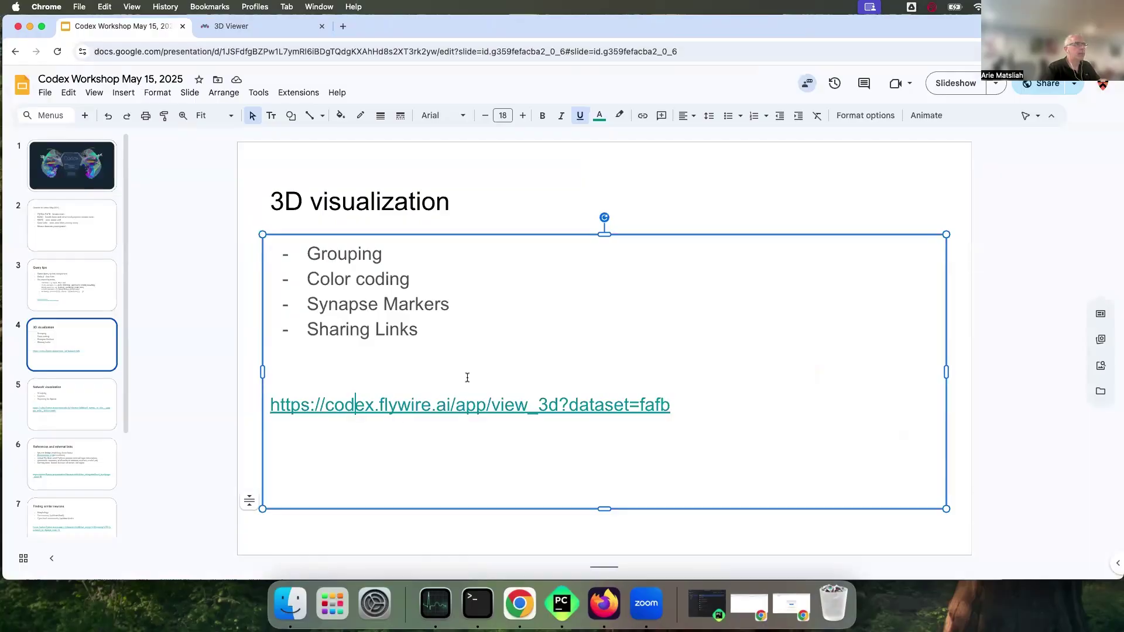
pyautogui.click(56, 396)
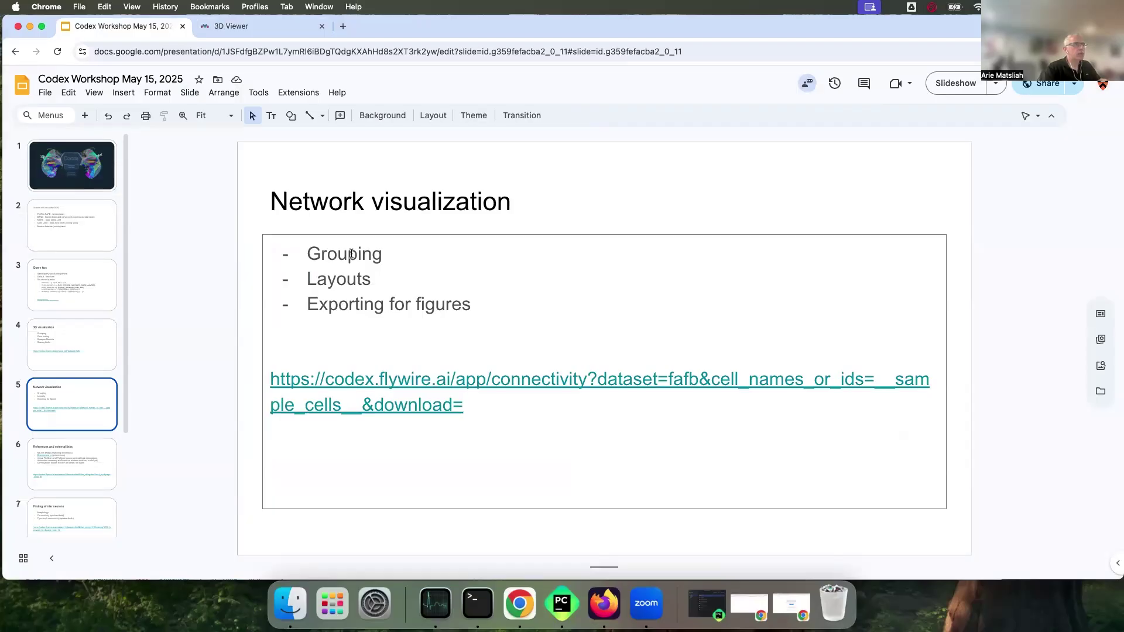
pyautogui.click(428, 380)
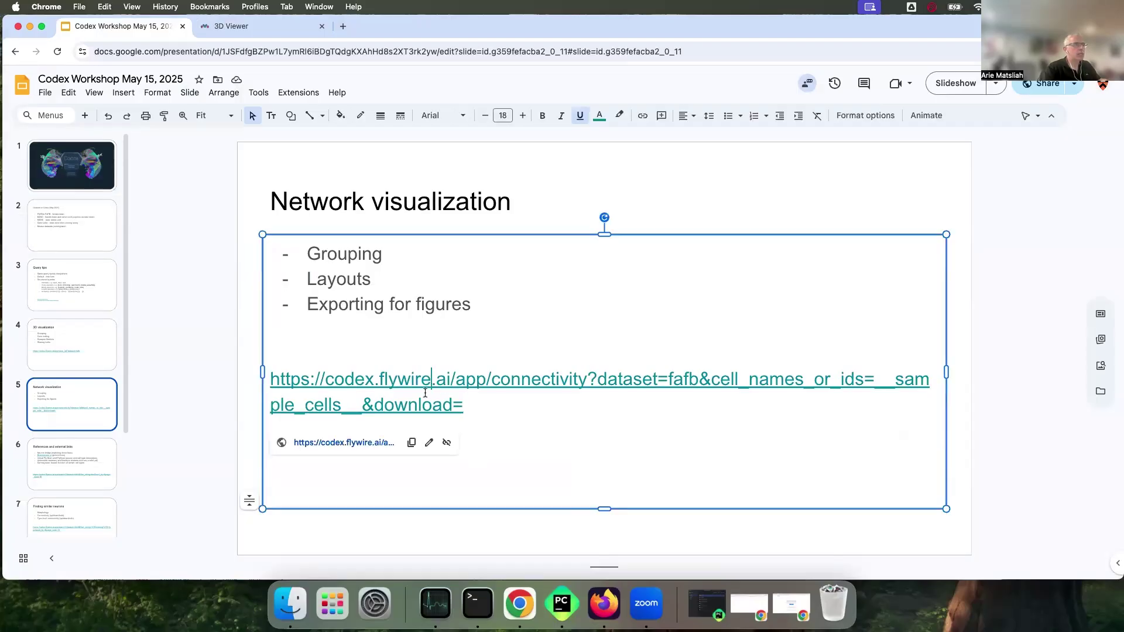
pyautogui.click(360, 444)
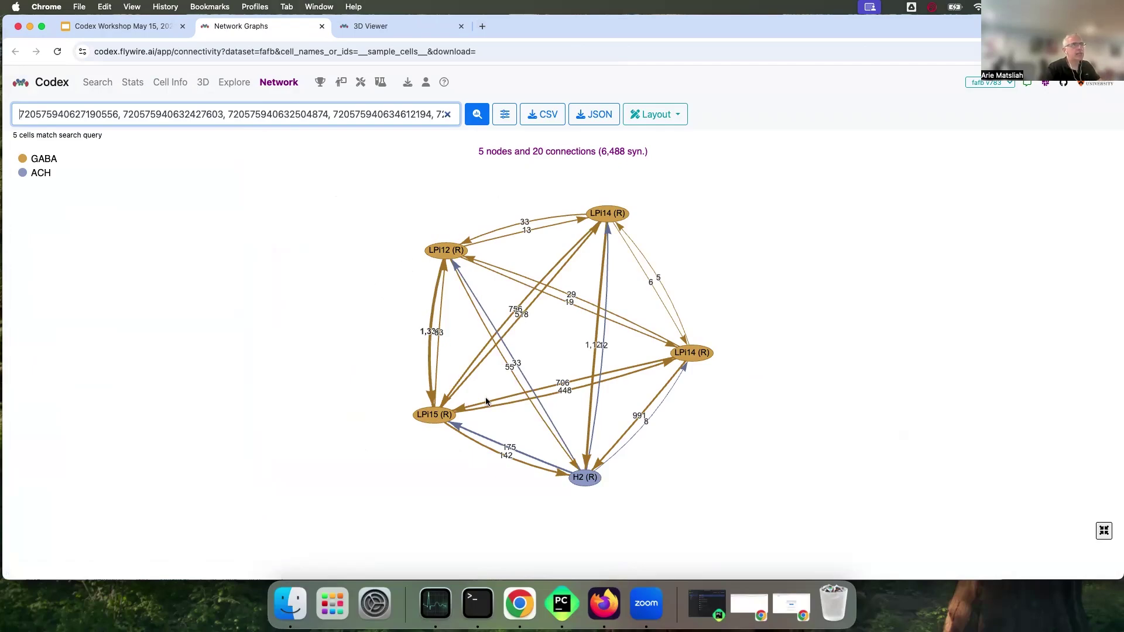
# Label the network graph's nodes by Cell Id in the network settings and apply the change.
pyautogui.moveTo(531, 408)
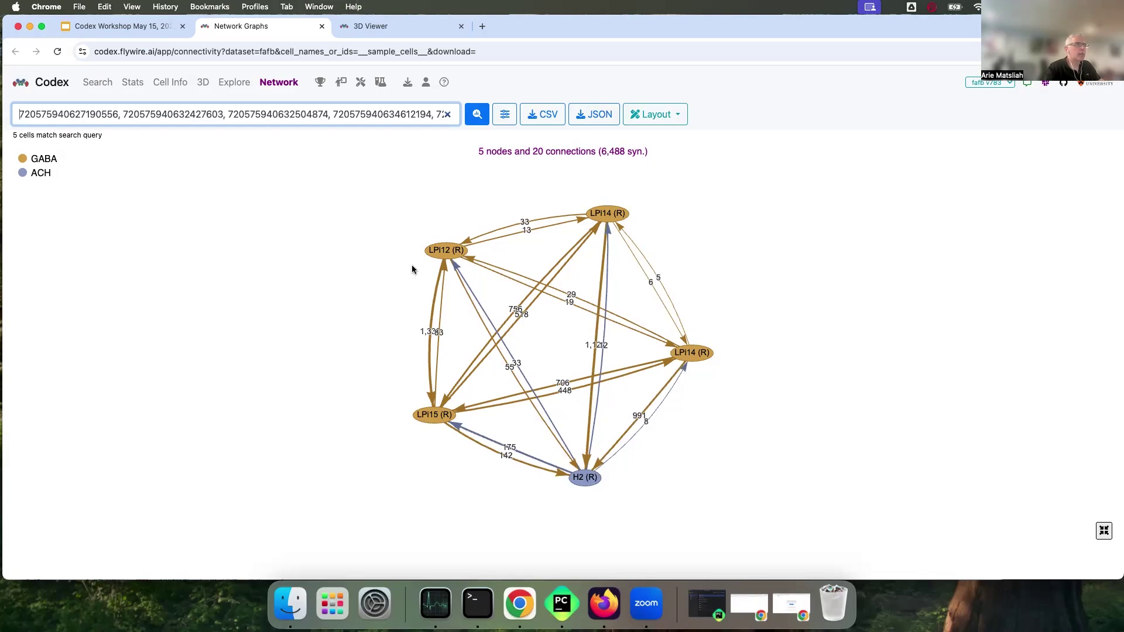
pyautogui.click(505, 114)
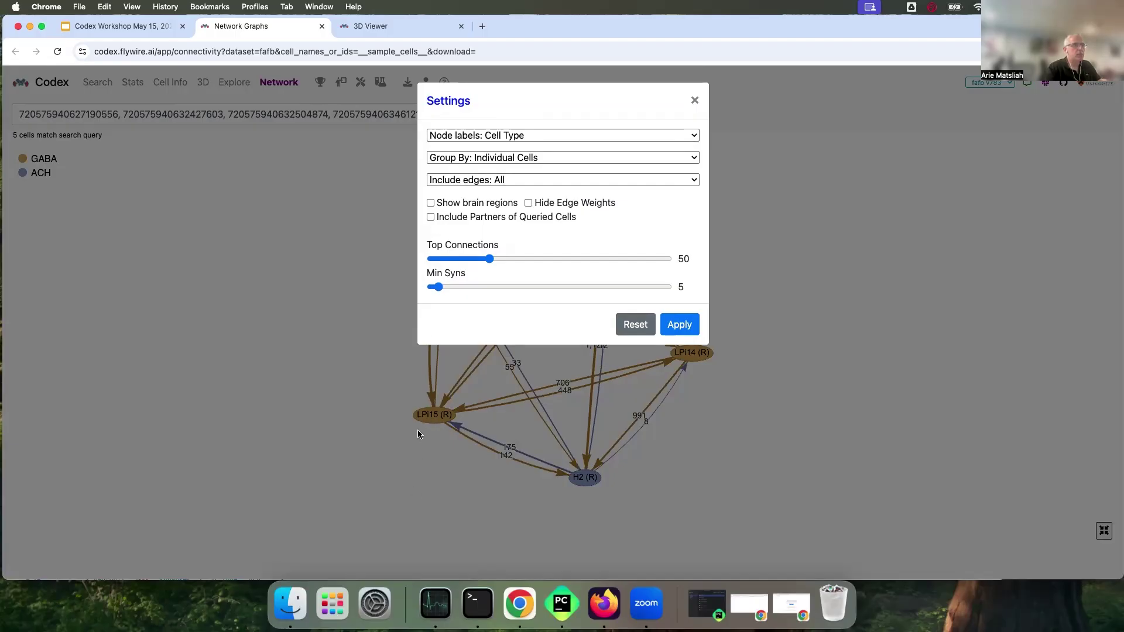
pyautogui.click(509, 136)
pyautogui.click(517, 152)
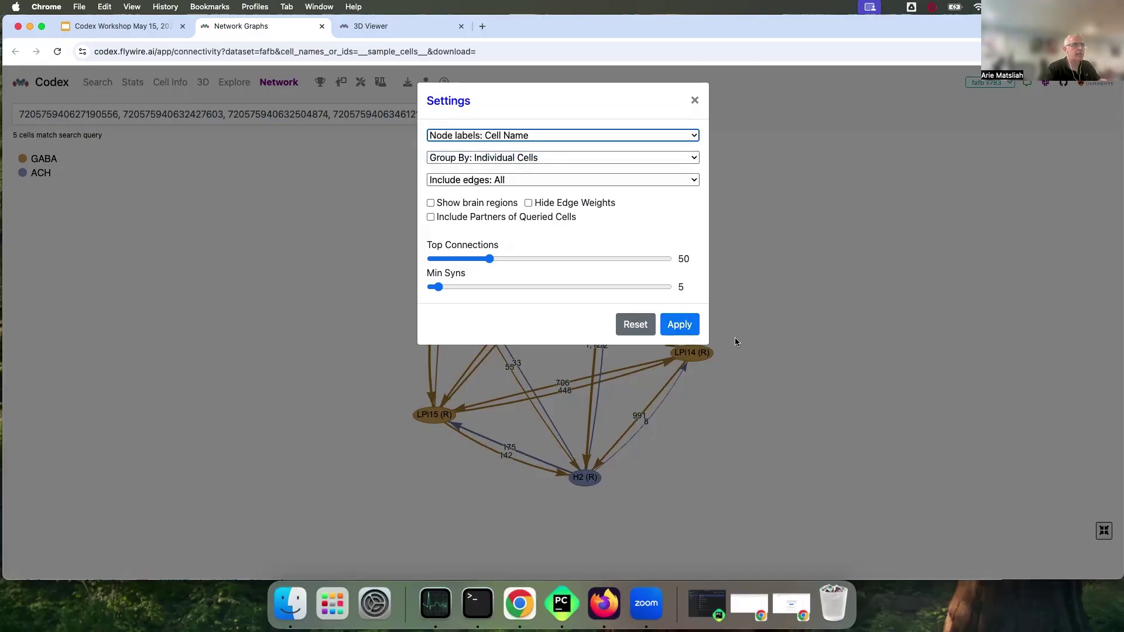
pyautogui.click(547, 138)
pyautogui.click(542, 153)
pyautogui.click(679, 325)
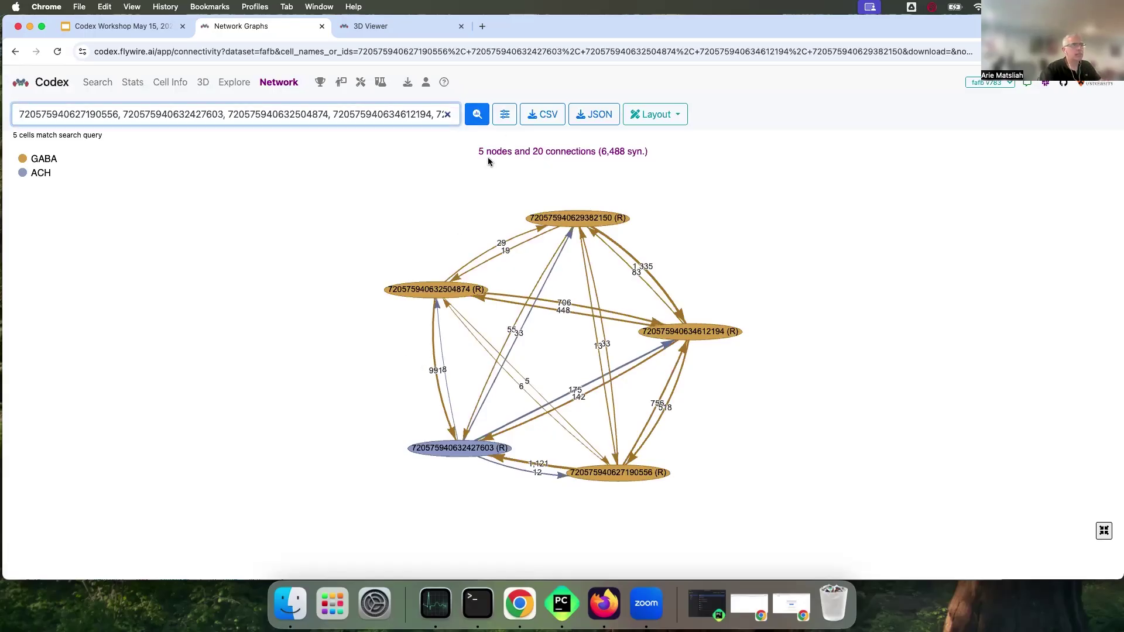
# Group the network graph's nodes by Type and apply the change.
pyautogui.click(505, 114)
pyautogui.click(525, 159)
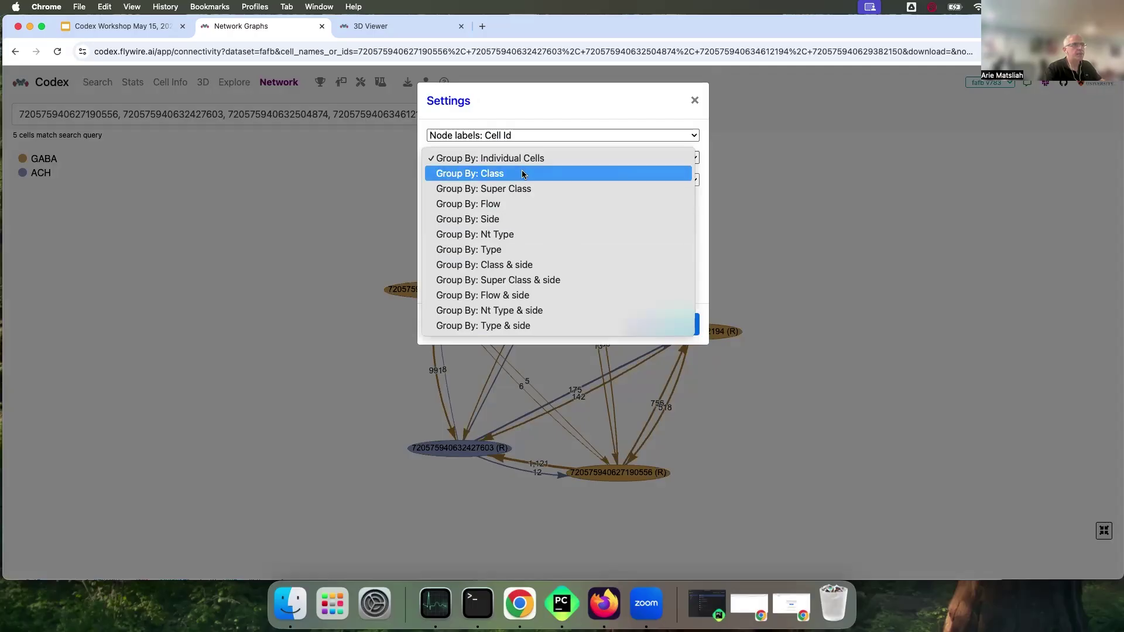
pyautogui.click(511, 248)
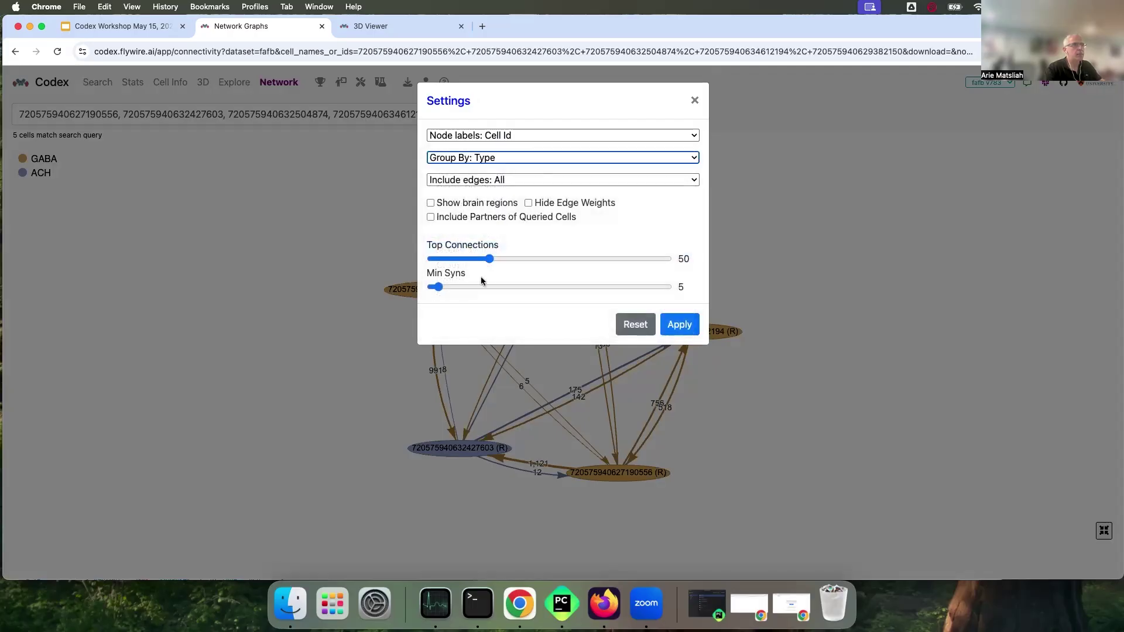
pyautogui.click(679, 325)
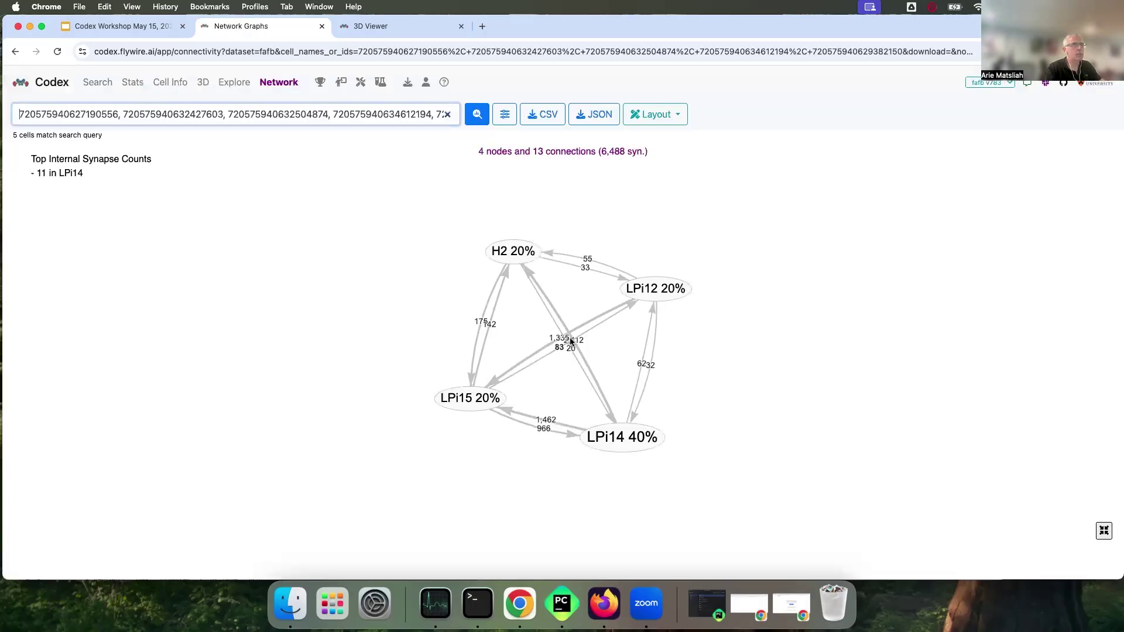
pyautogui.moveTo(570, 341)
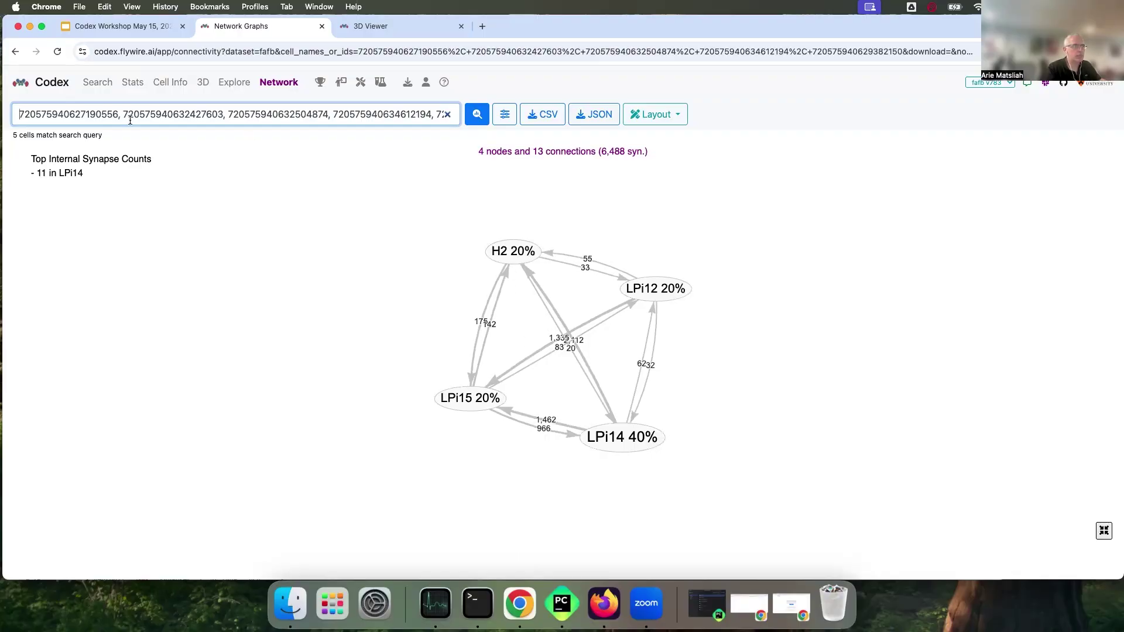
# Group the network by Individual Cells, include partners of the queried cells, leave brain regions off and apply.
pyautogui.click(502, 116)
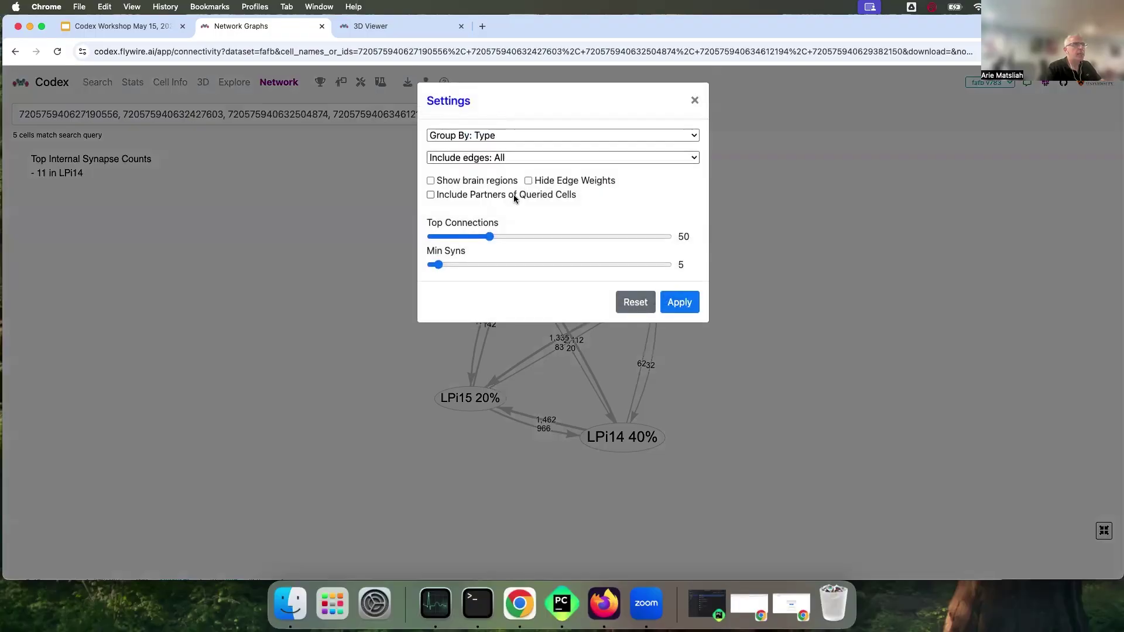
pyautogui.click(477, 137)
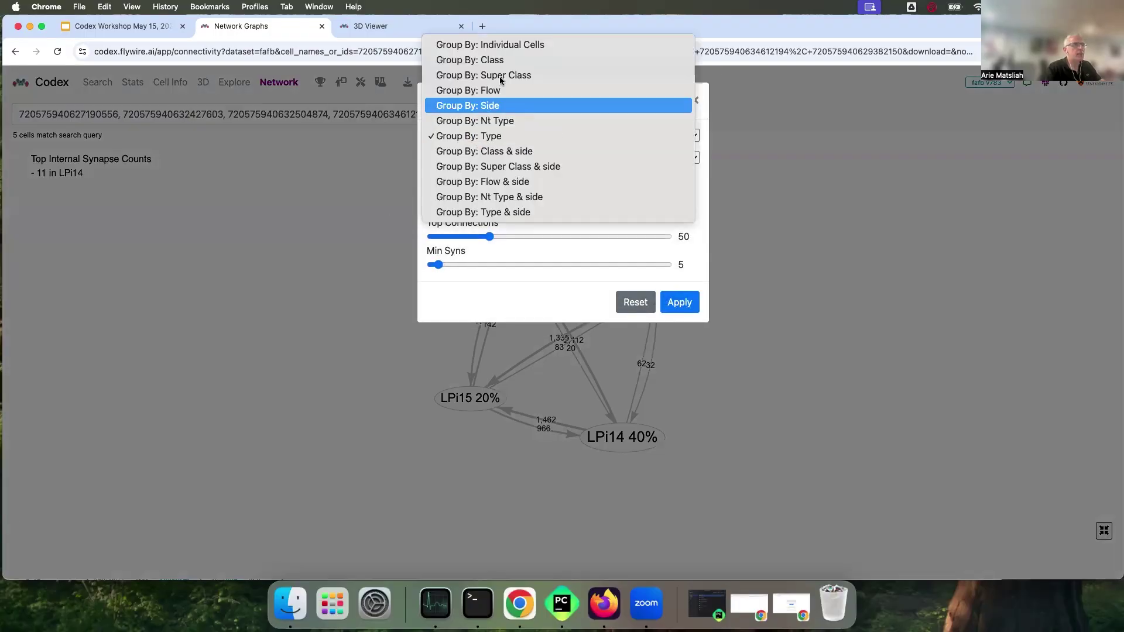
pyautogui.click(511, 44)
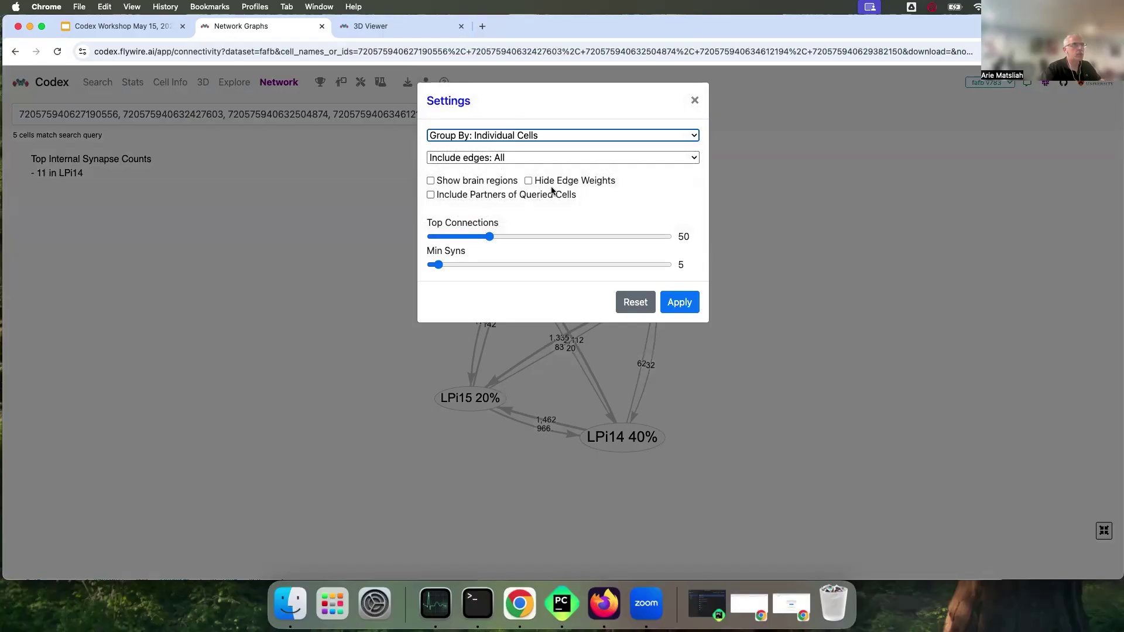
pyautogui.click(430, 181)
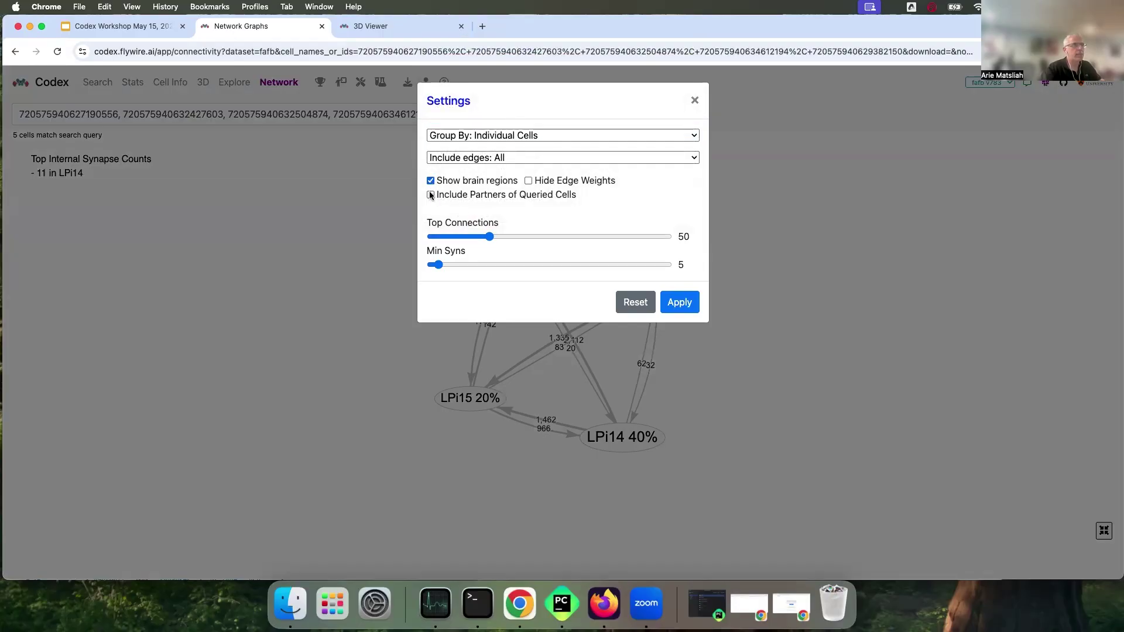
pyautogui.click(431, 181)
pyautogui.click(686, 303)
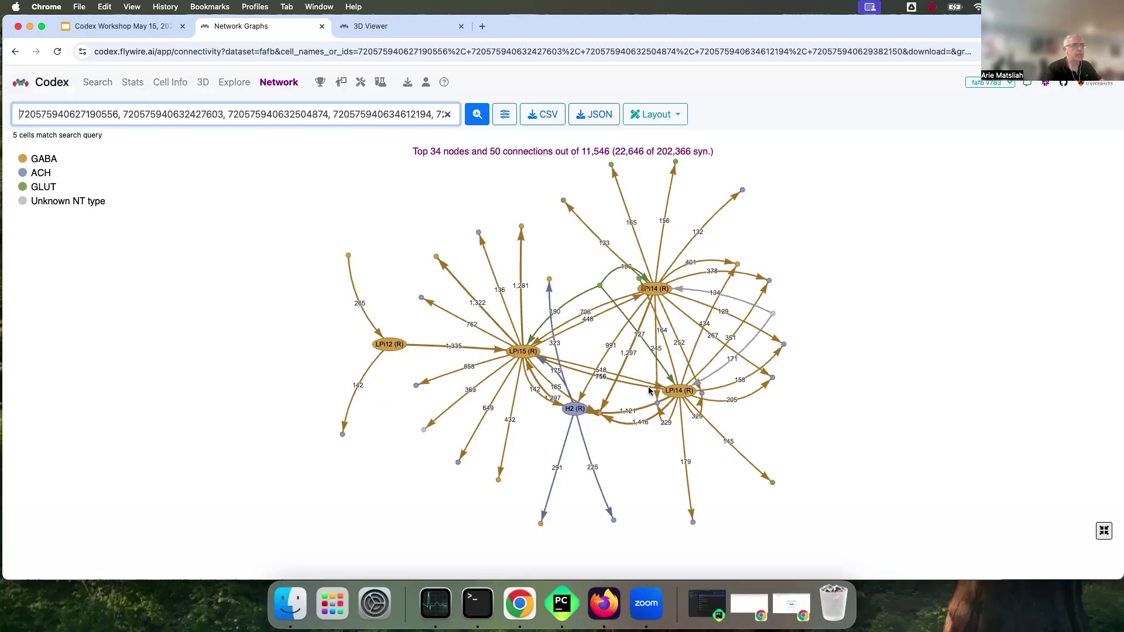
# Raise the network's Top Connections limit to 200 and apply it.
pyautogui.click(505, 115)
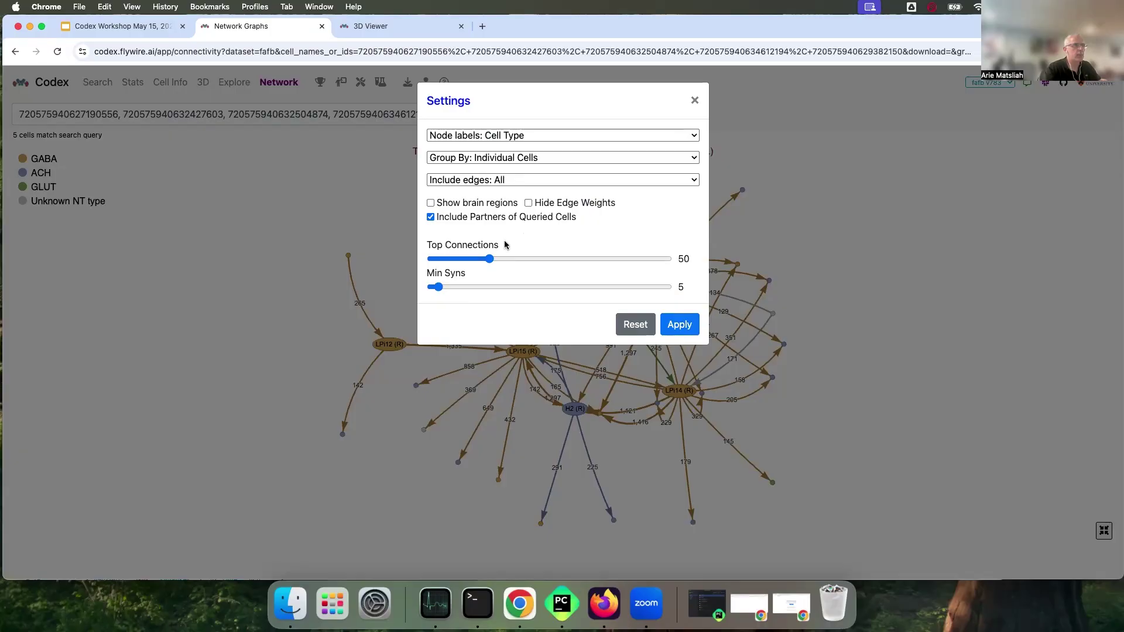
pyautogui.moveTo(498, 260); pyautogui.dragTo(676, 259)
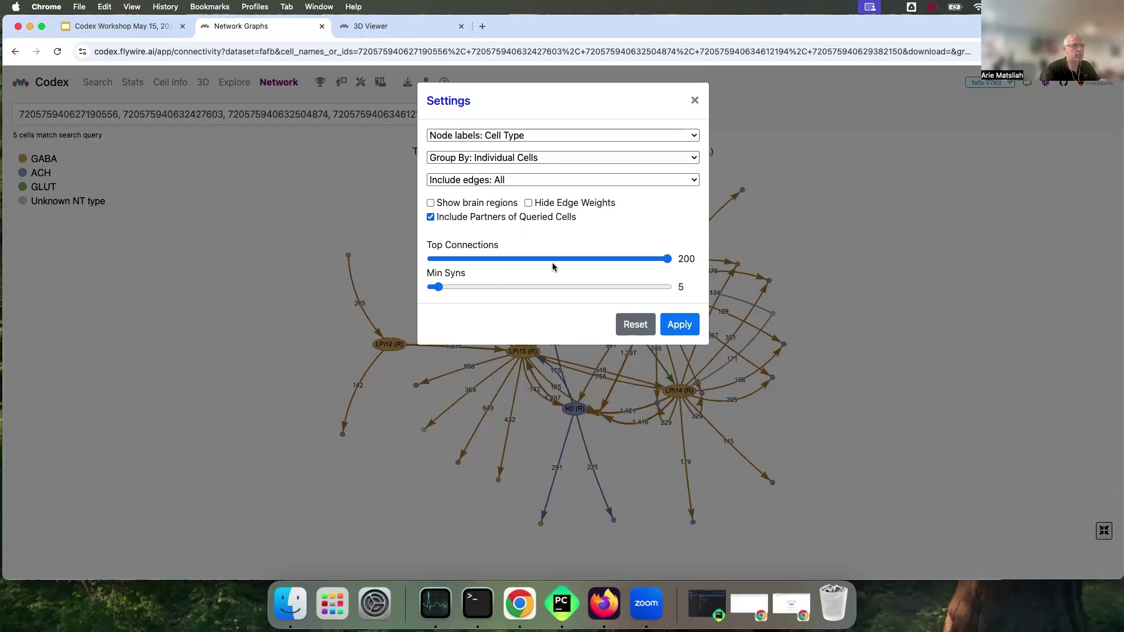
pyautogui.click(678, 325)
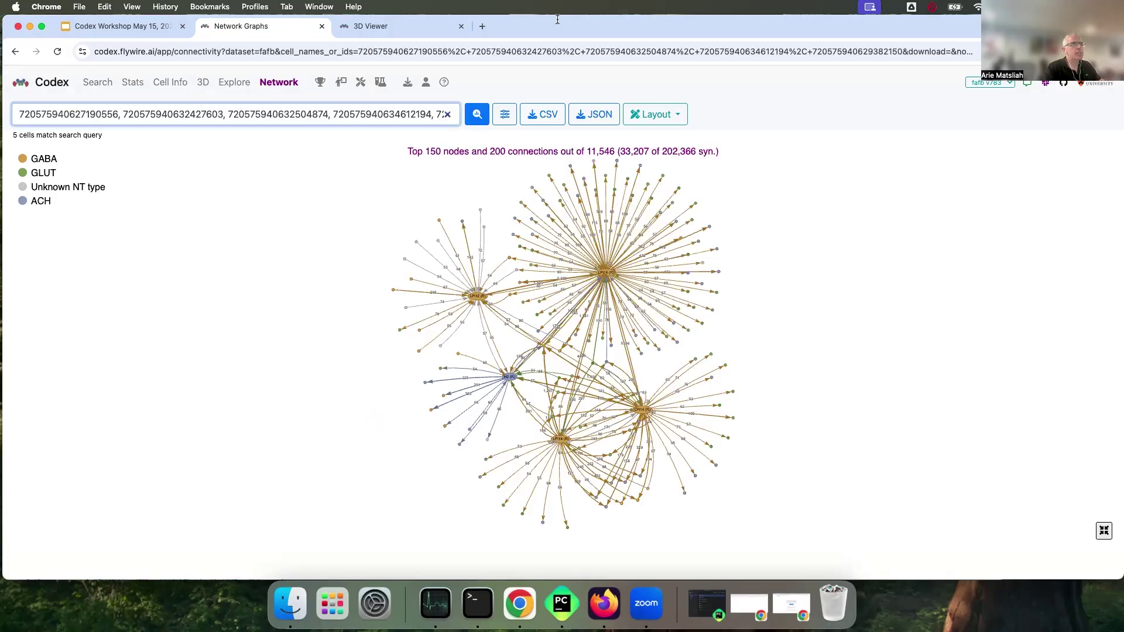
# Apply the Repulsion / Dynamic layout to the network and pull one of the large hub nodes outward.
pyautogui.click(644, 120)
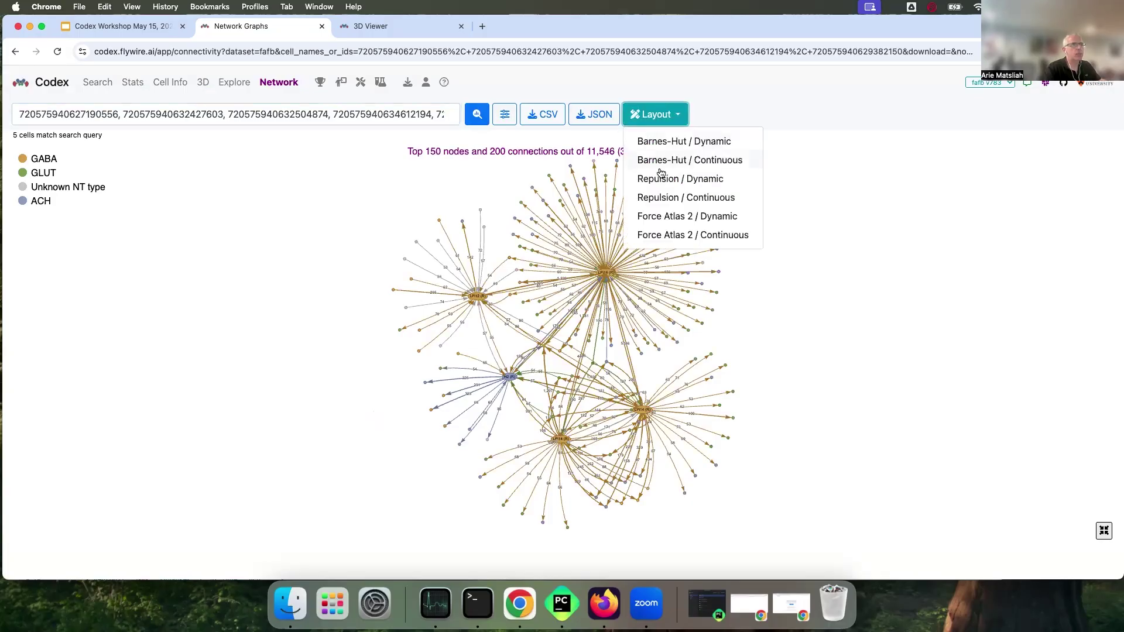
pyautogui.click(692, 185)
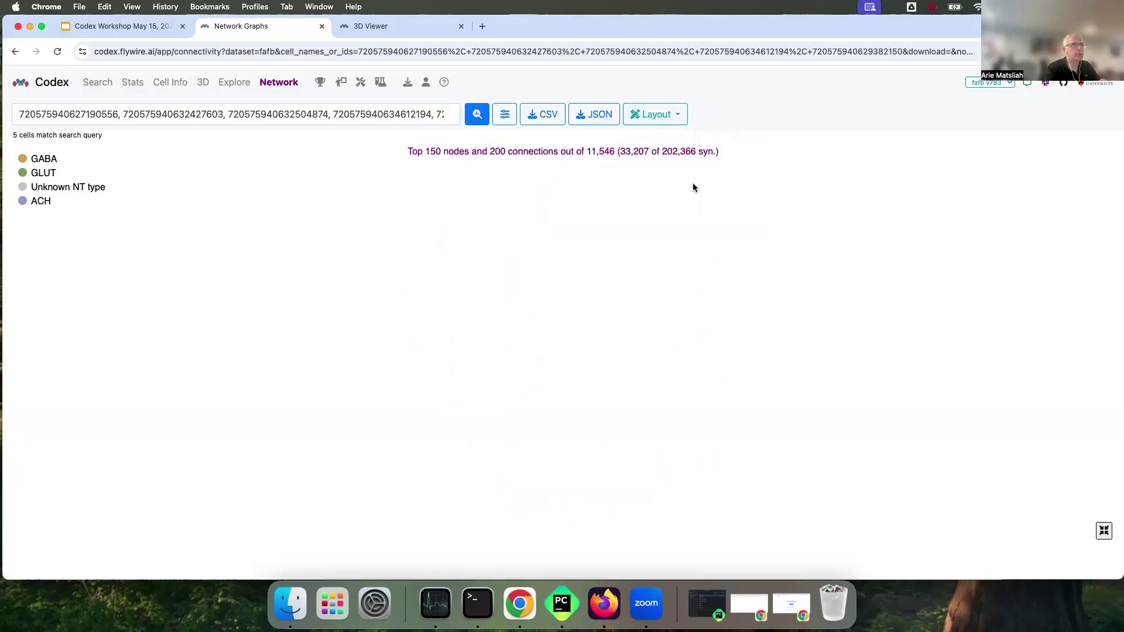
pyautogui.moveTo(597, 245); pyautogui.dragTo(709, 185)
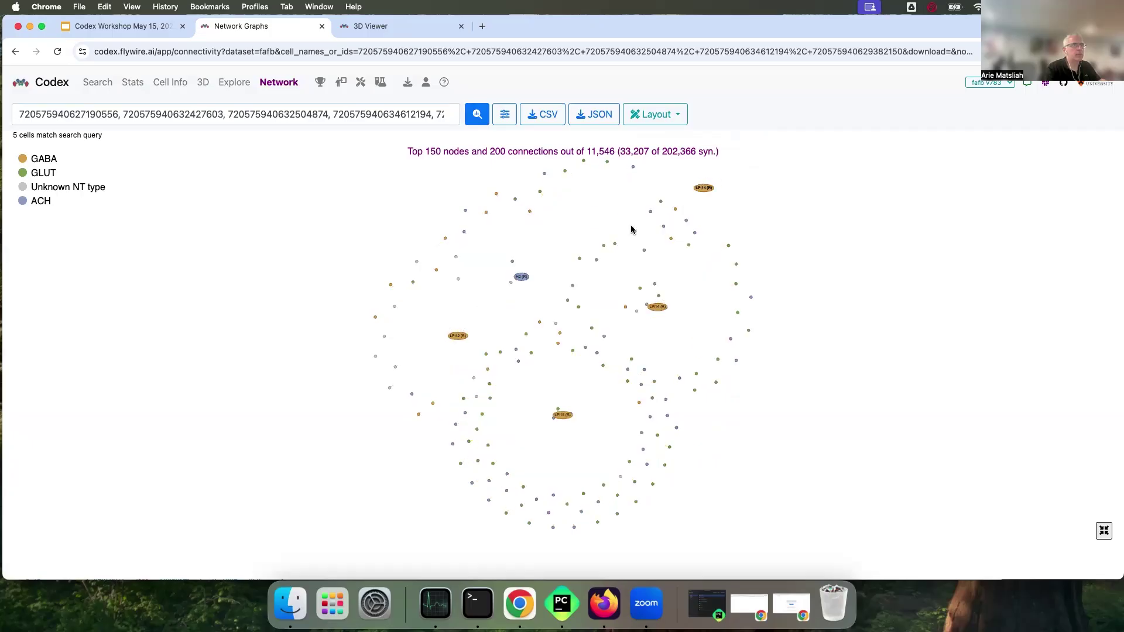
pyautogui.moveTo(348, 250); pyautogui.dragTo(319, 251)
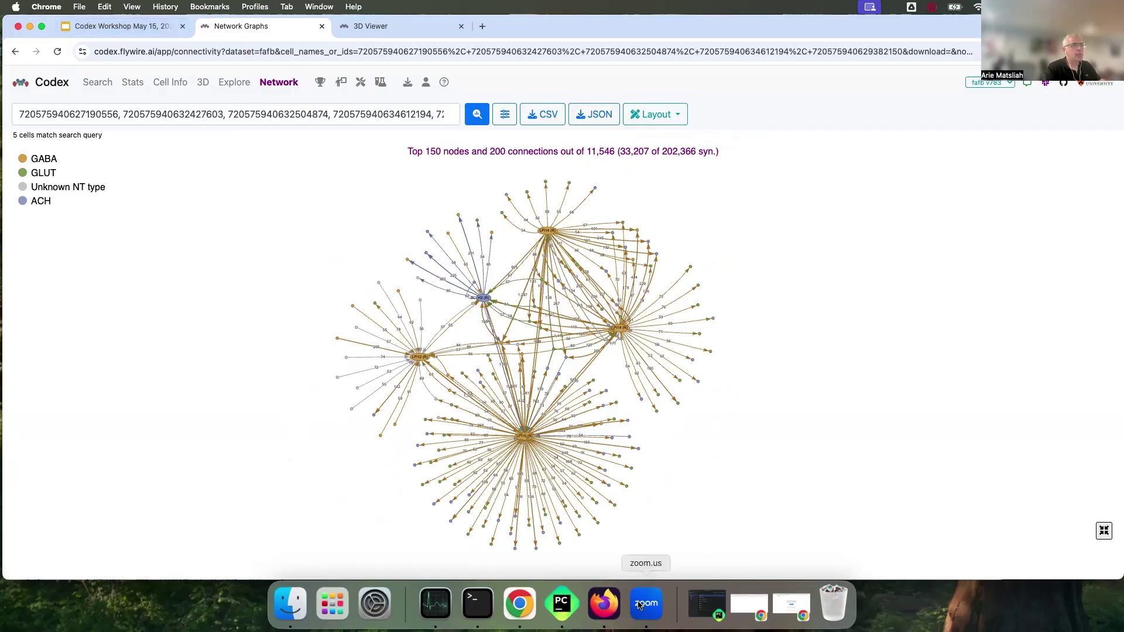
# Switch to the workshop slides and show the References and external links slide.
pyautogui.click(140, 32)
pyautogui.click(74, 477)
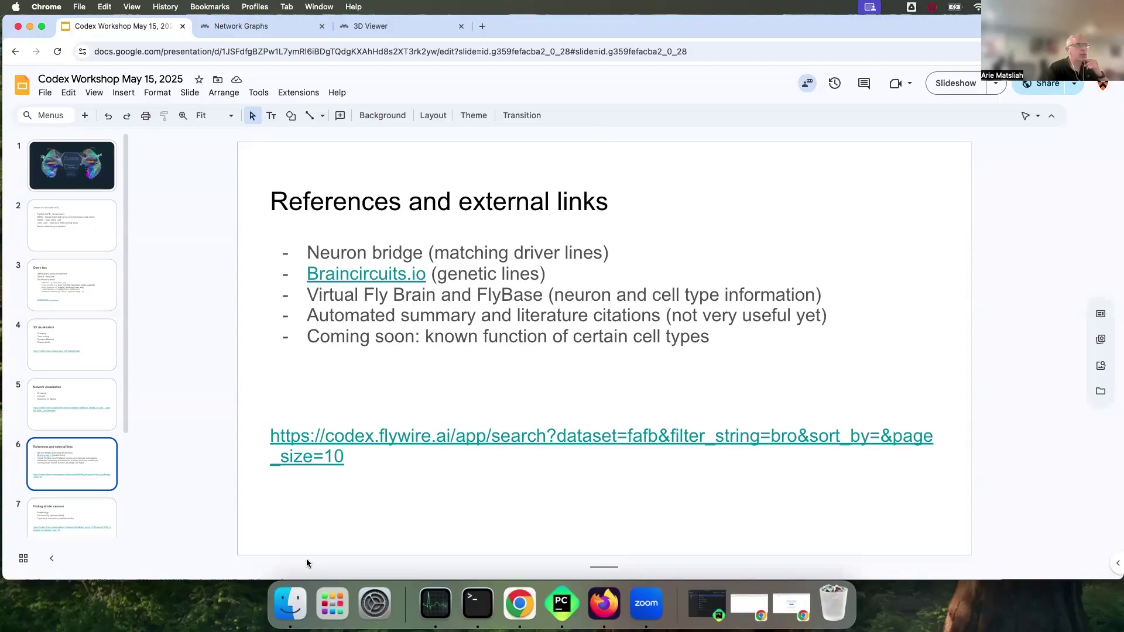
pyautogui.press('XF86AudioRaiseVolume')
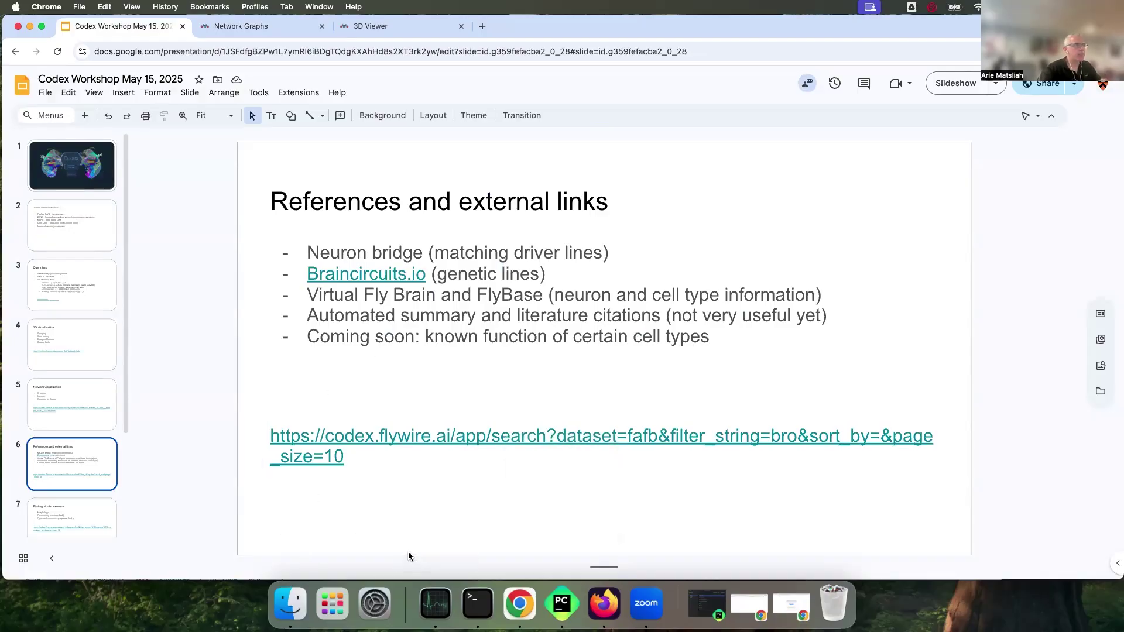
# Open the Codex cell search, view the details of cell LO.1 and examine its Further Analysis links.
pyautogui.click(241, 26)
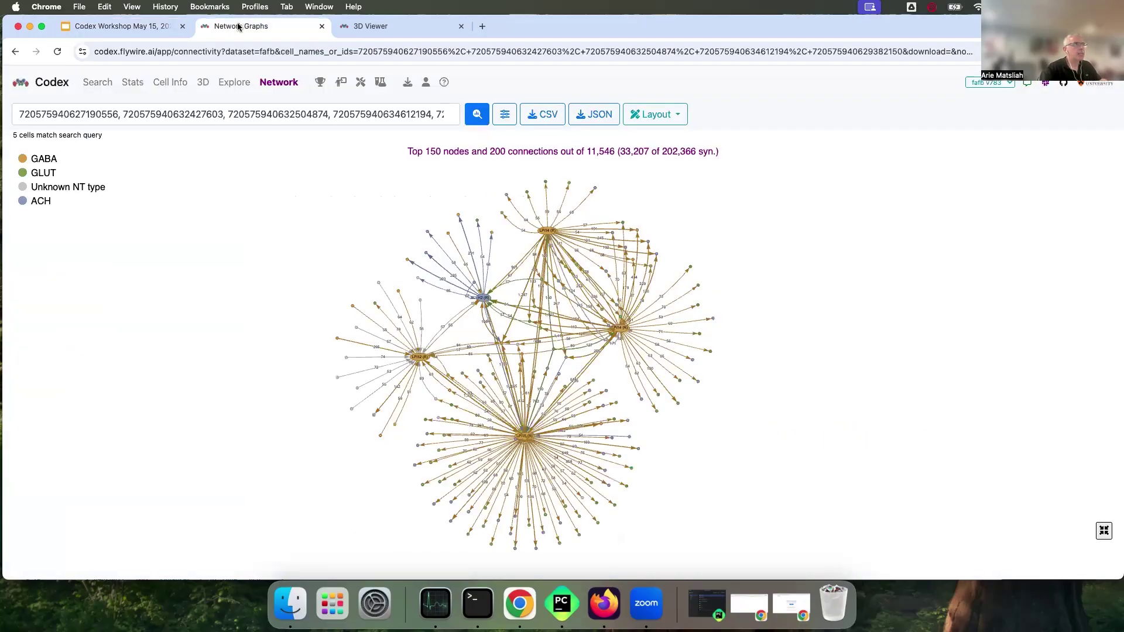
pyautogui.click(98, 84)
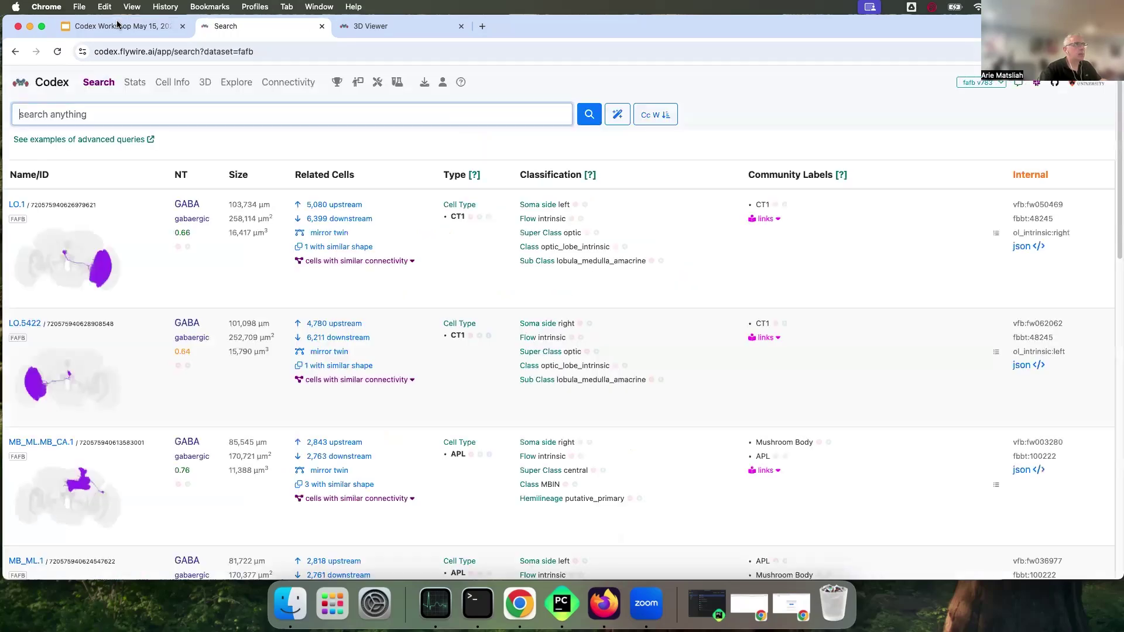
pyautogui.click(83, 234)
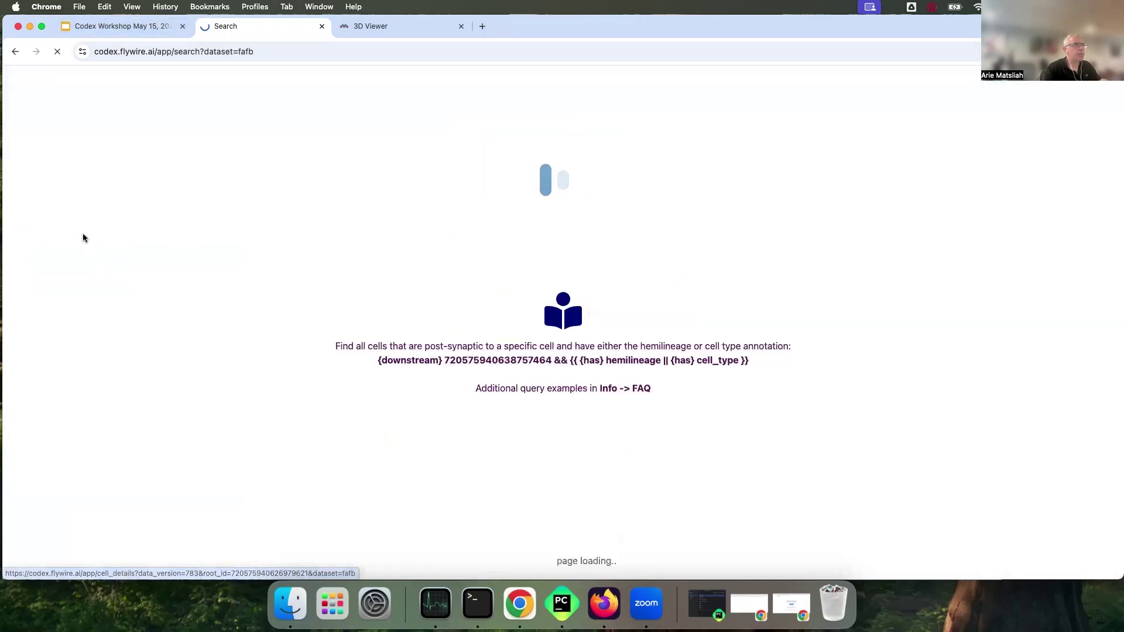
pyautogui.scroll(-10, 592, 463)
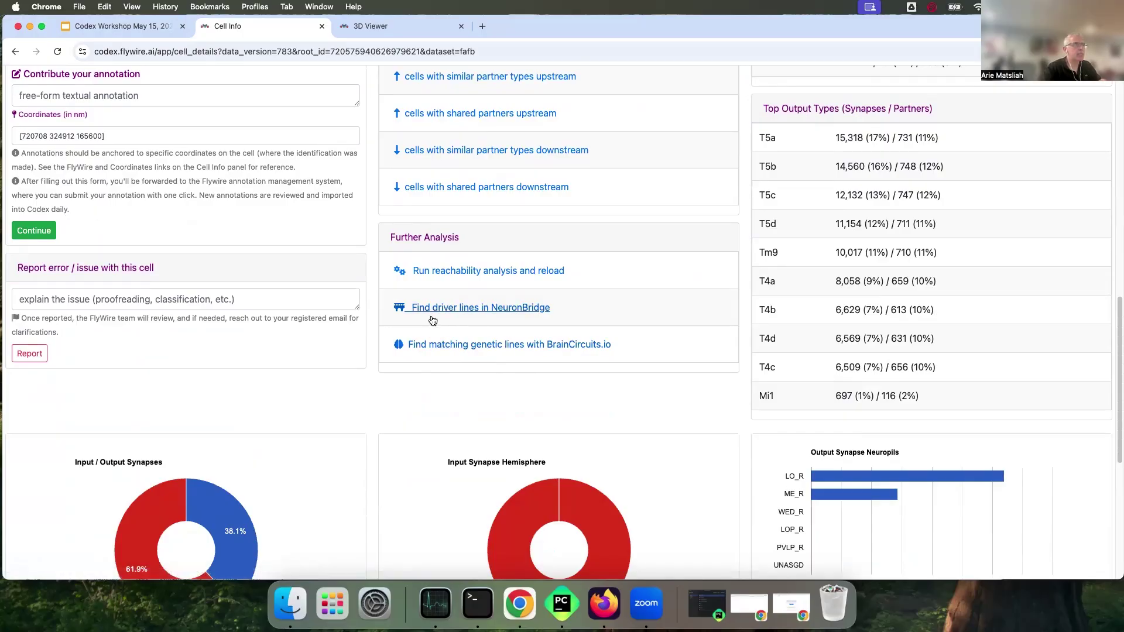
# Go back to the References and external links slide and open its sample search link for "bro".
pyautogui.click(124, 32)
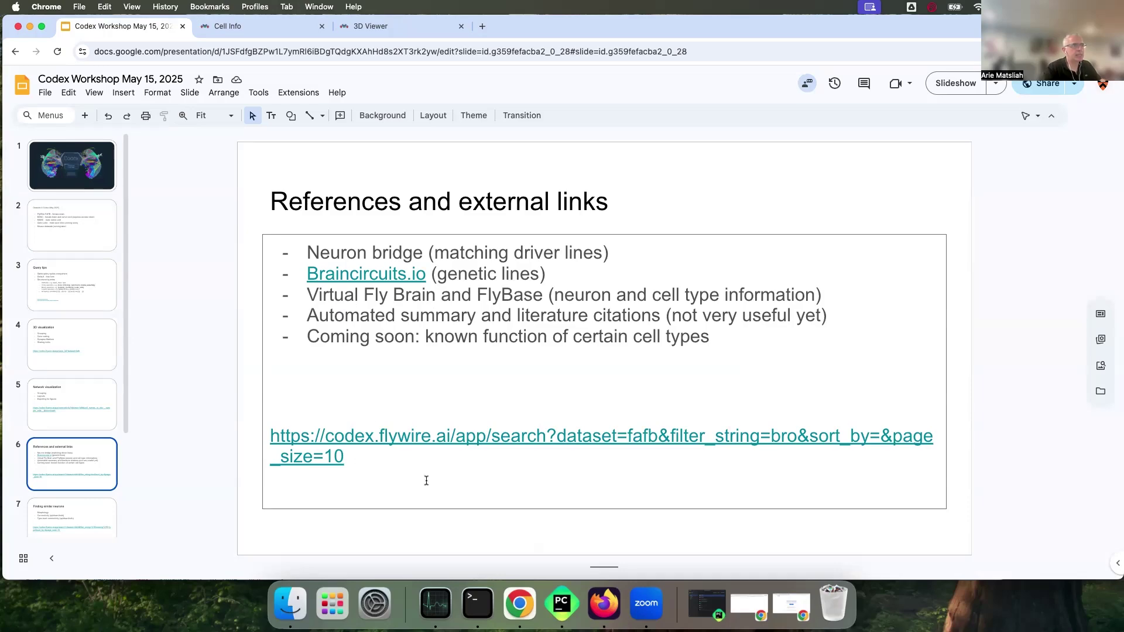
pyautogui.click(436, 433)
pyautogui.click(356, 491)
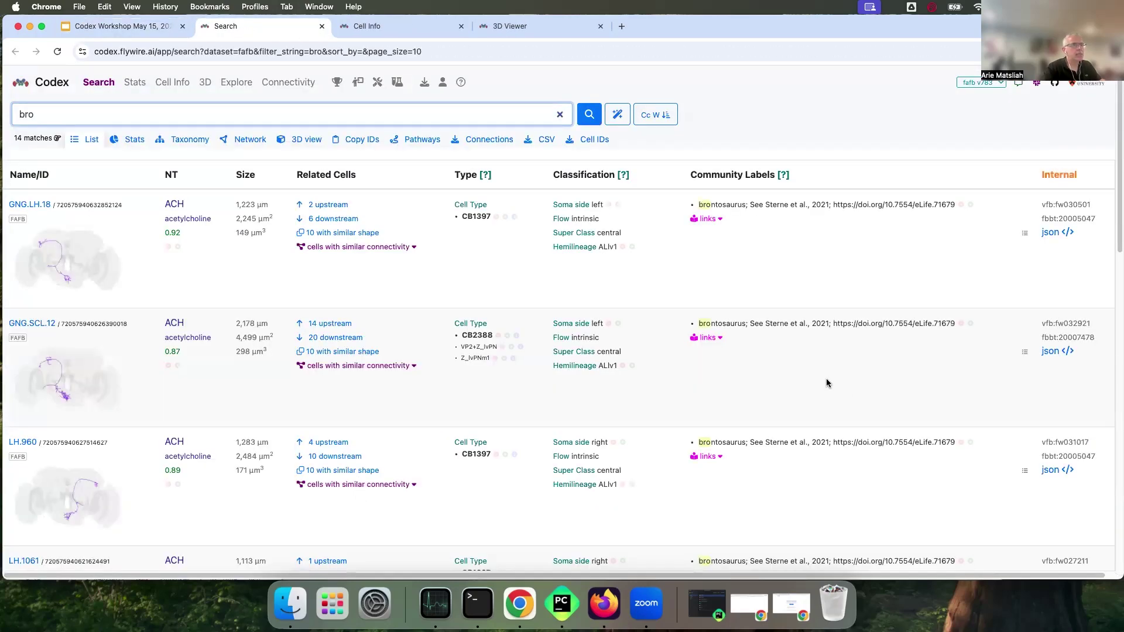
# Expand the links of GNG.SCL.12, view the neuron in Virtual Fly Brain and return to the search results.
pyautogui.click(715, 338)
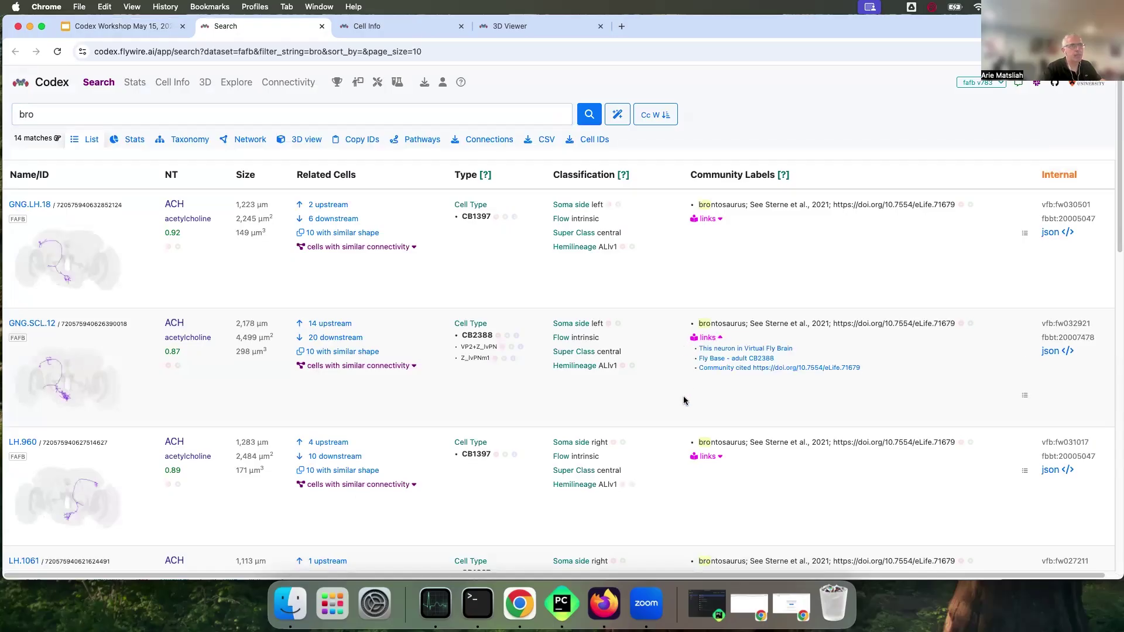
pyautogui.click(742, 350)
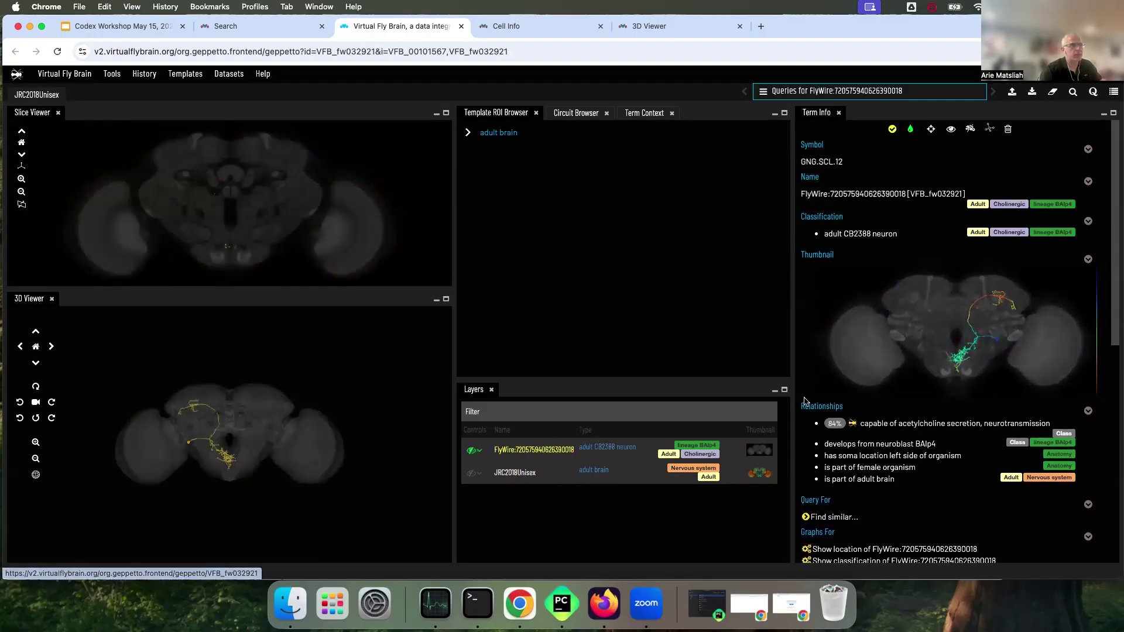
pyautogui.click(236, 26)
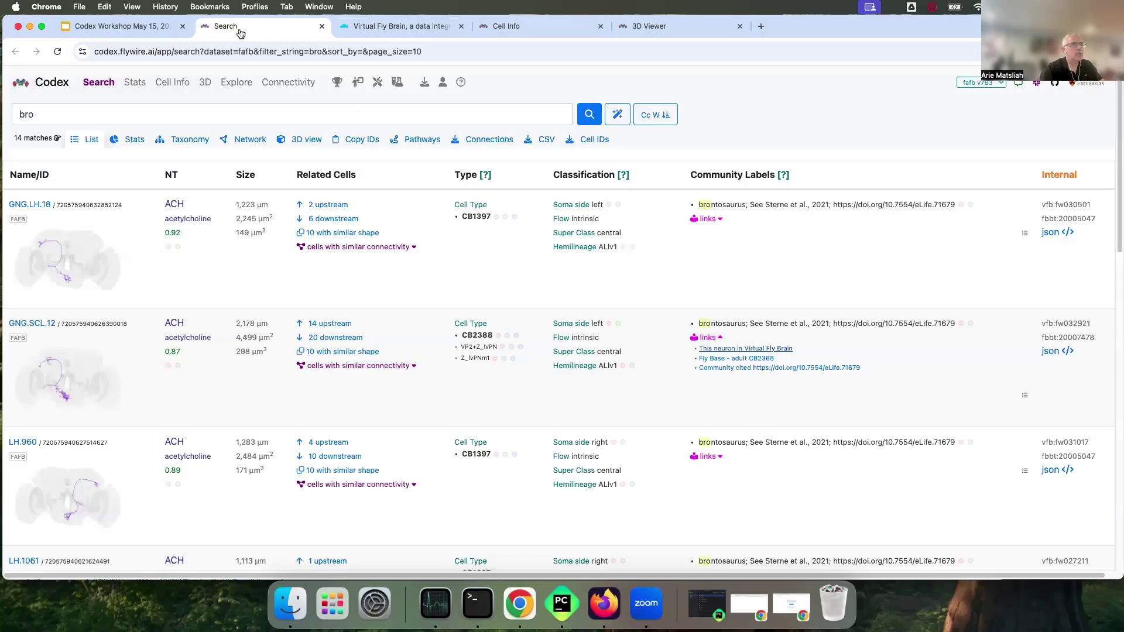
# Open the FlyBase adult CB2388 link of GNG.SCL.12, look through the CV Term Report and return to the search results.
pyautogui.click(736, 359)
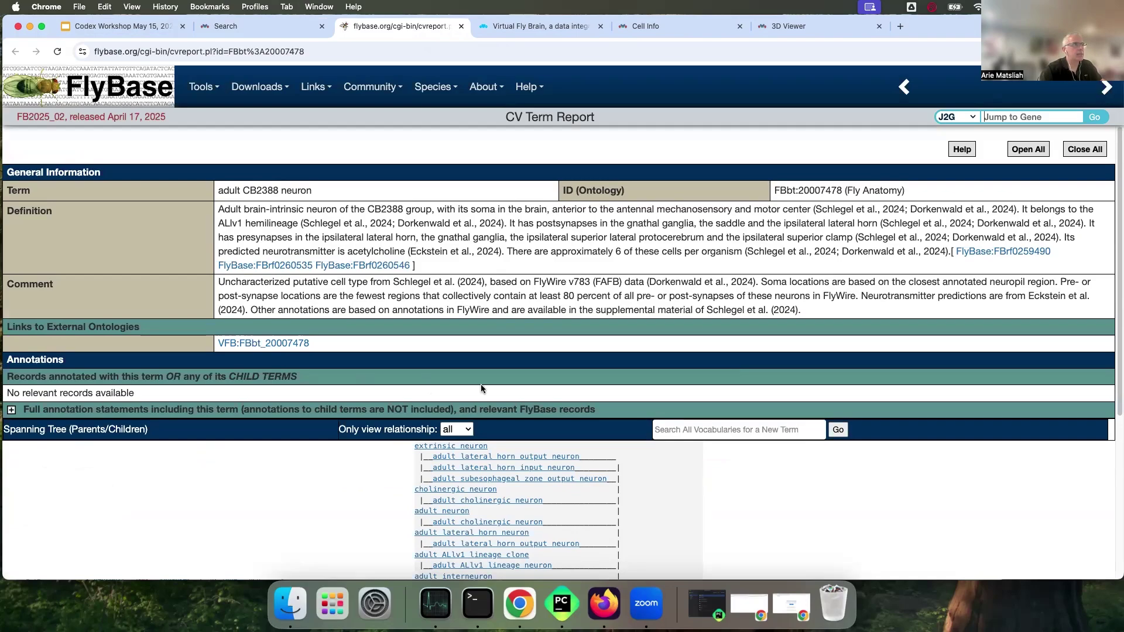
pyautogui.scroll(-5, 301, 548)
pyautogui.scroll(5, 301, 548)
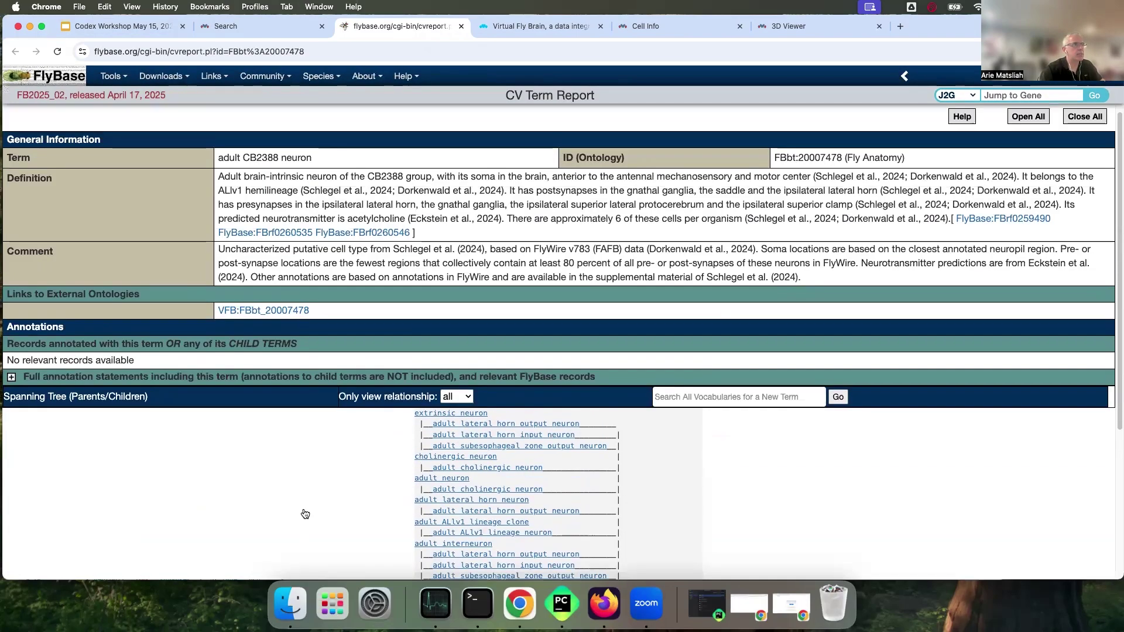
pyautogui.click(276, 23)
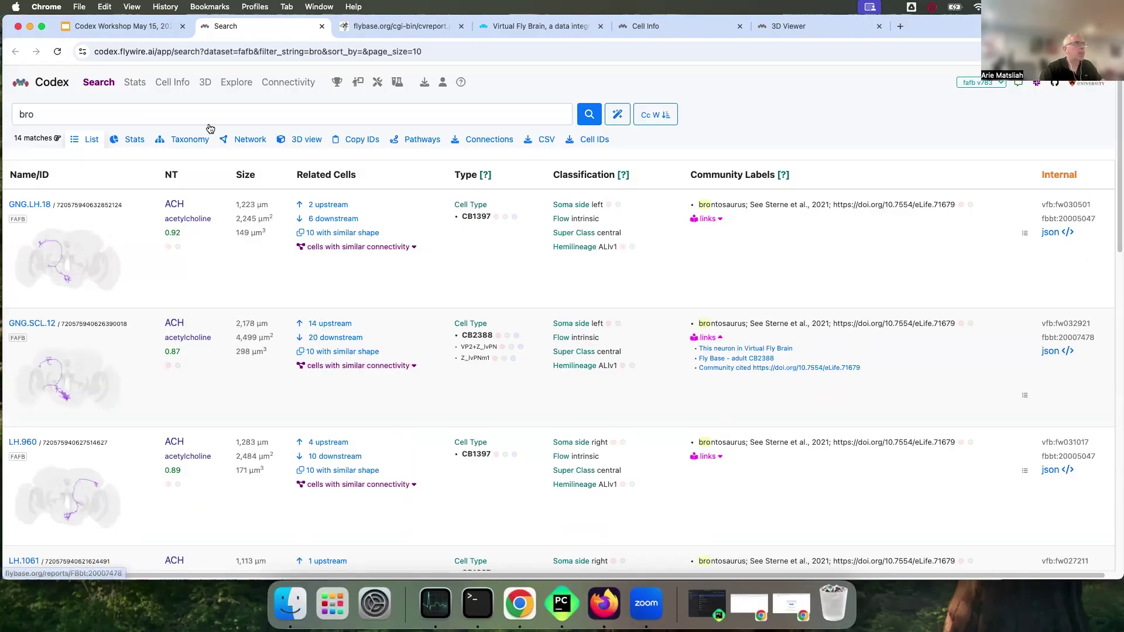
# Open the automated summary of cell type CB2388 from the "bro" search results and review its description and literature reference lines.
pyautogui.click(123, 26)
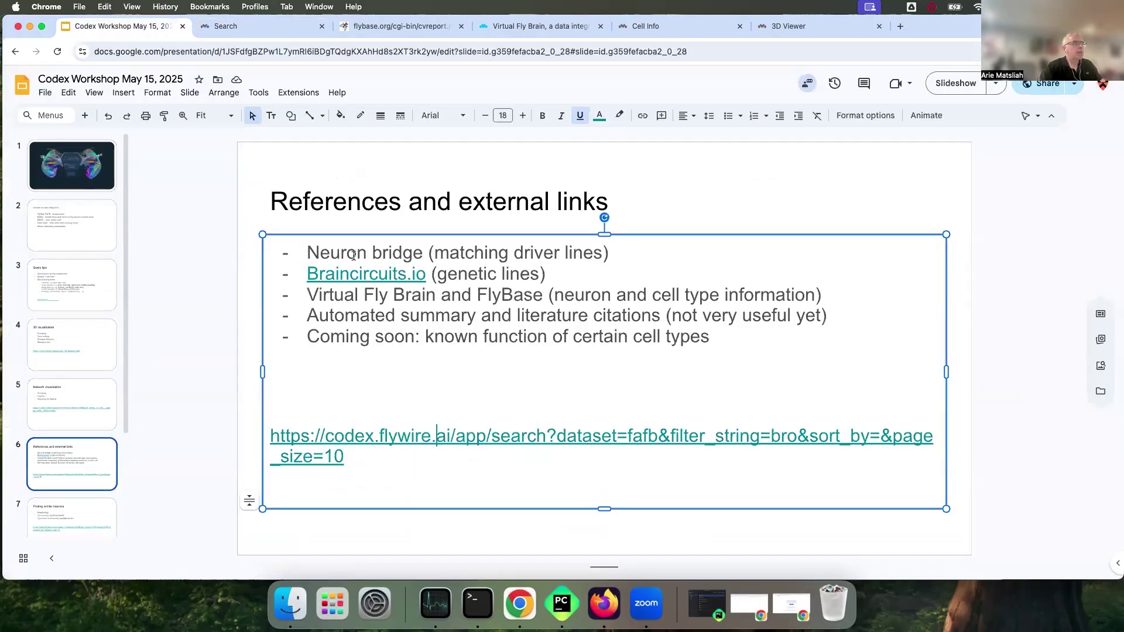
pyautogui.hotkey('ctrl', 'Tab')
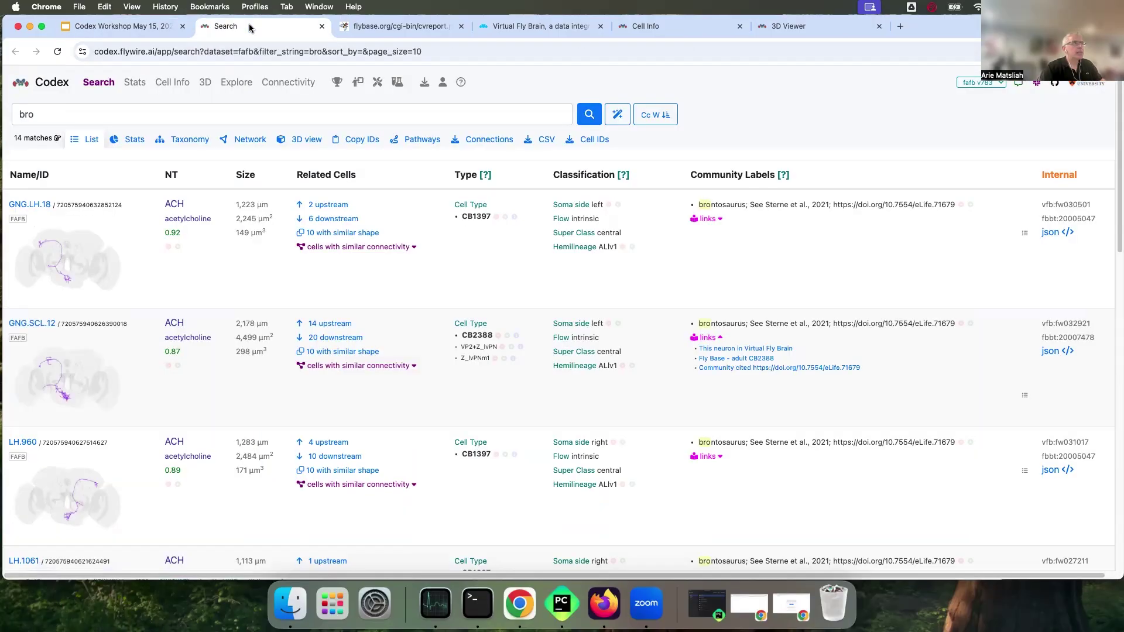
pyautogui.click(517, 336)
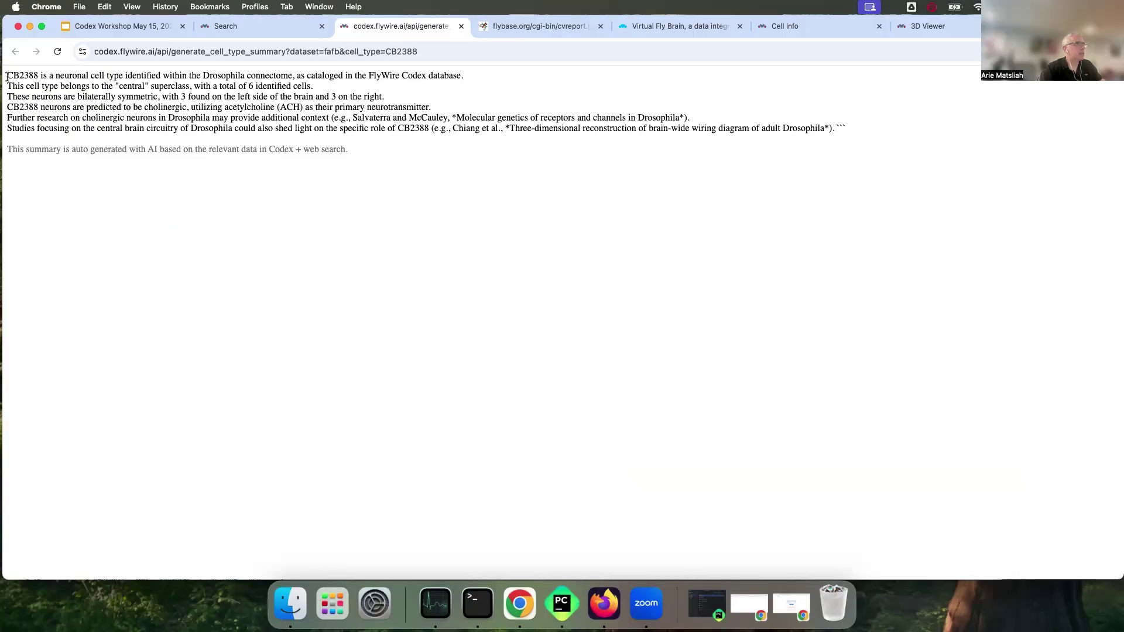
pyautogui.moveTo(7, 77); pyautogui.dragTo(359, 92)
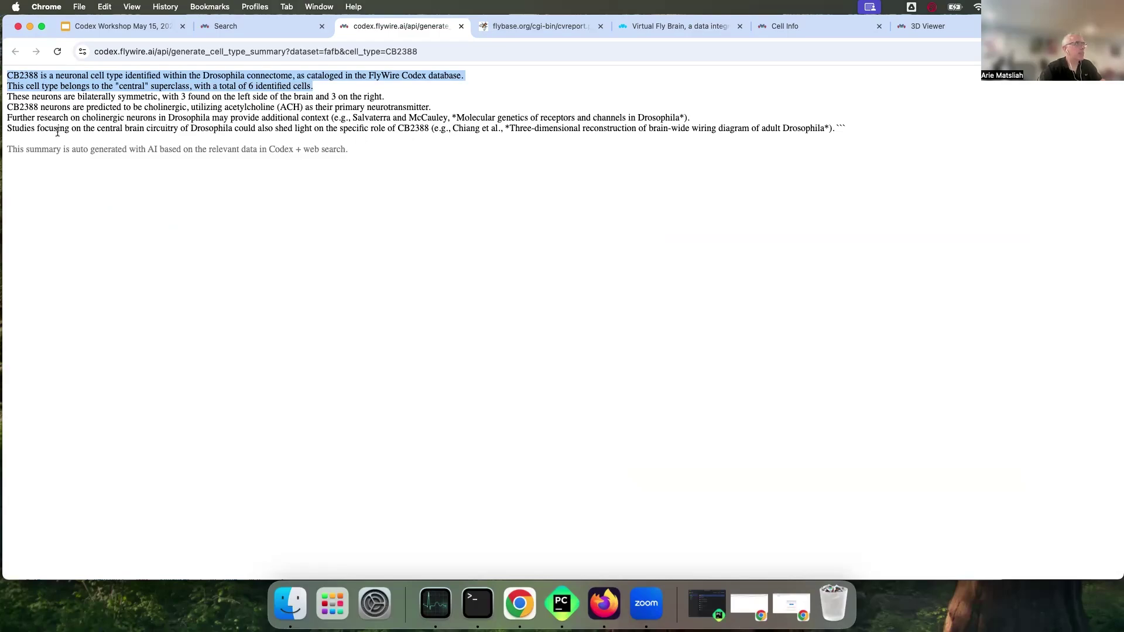
pyautogui.click(12, 118)
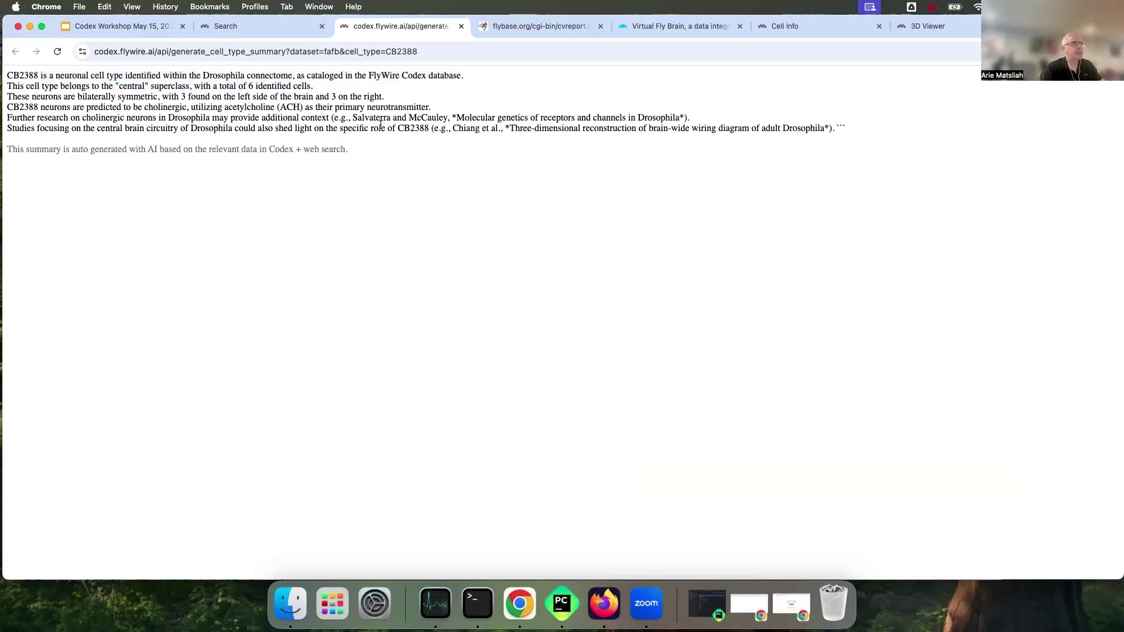
pyautogui.moveTo(698, 119); pyautogui.dragTo(3, 117)
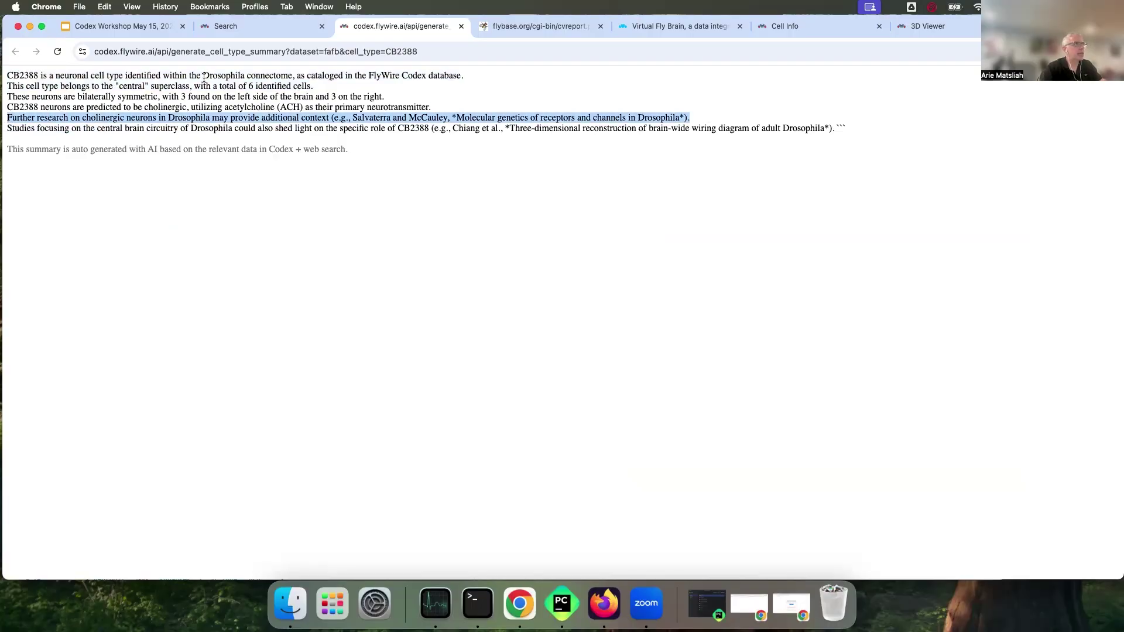
# Go back to the References and external links slide and highlight the line on known function of certain cell types.
pyautogui.click(143, 27)
pyautogui.click(460, 405)
pyautogui.moveTo(306, 338); pyautogui.dragTo(722, 347)
pyautogui.click(384, 378)
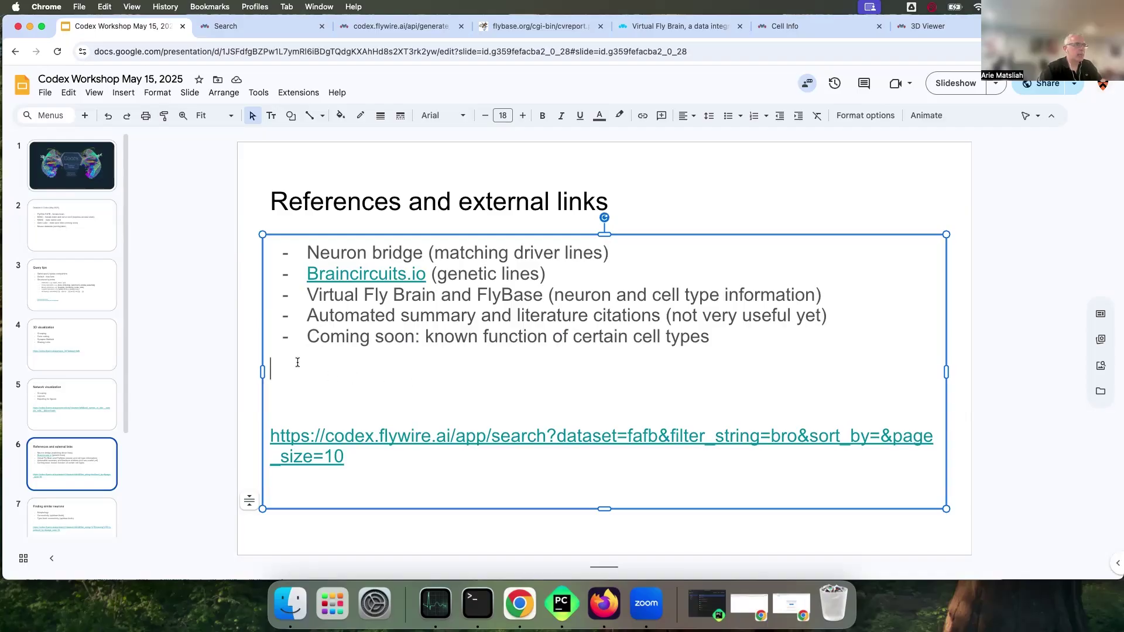
pyautogui.click(360, 356)
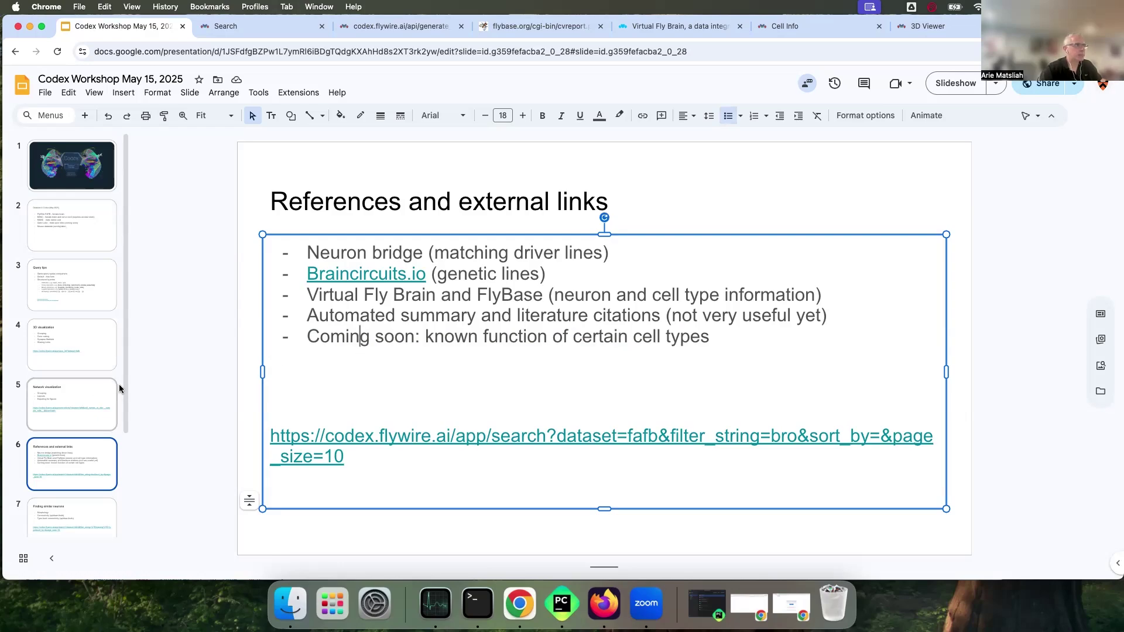
# Show the Finding similar neurons slide and open its sample search link for "{missing} type".
pyautogui.scroll(-3, 118, 384)
pyautogui.scroll(-2, 118, 384)
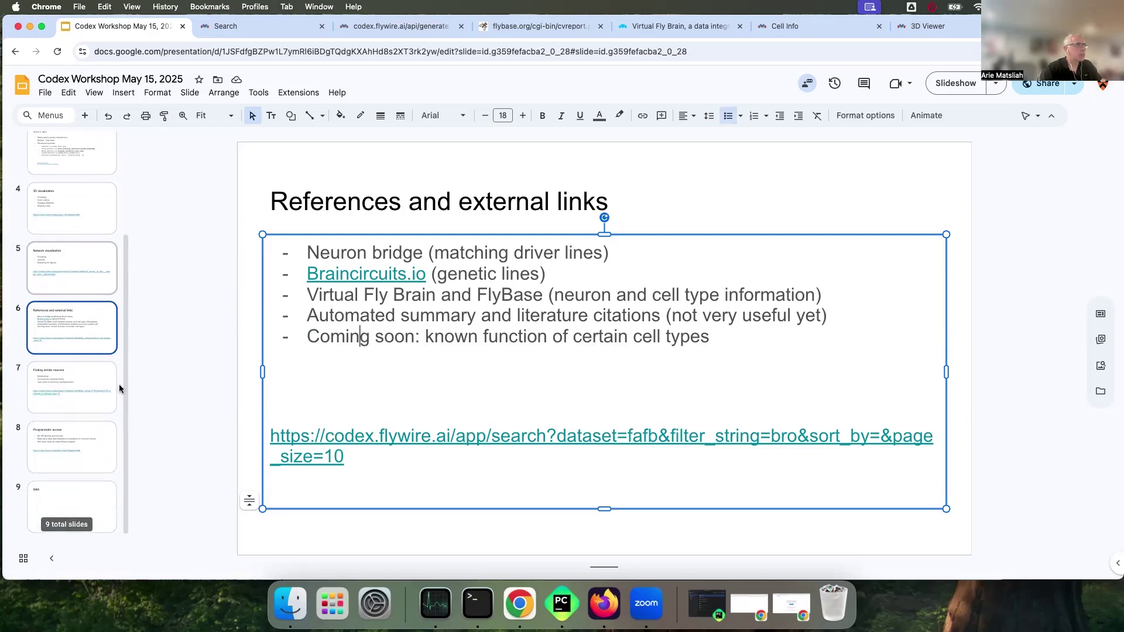
pyautogui.click(89, 372)
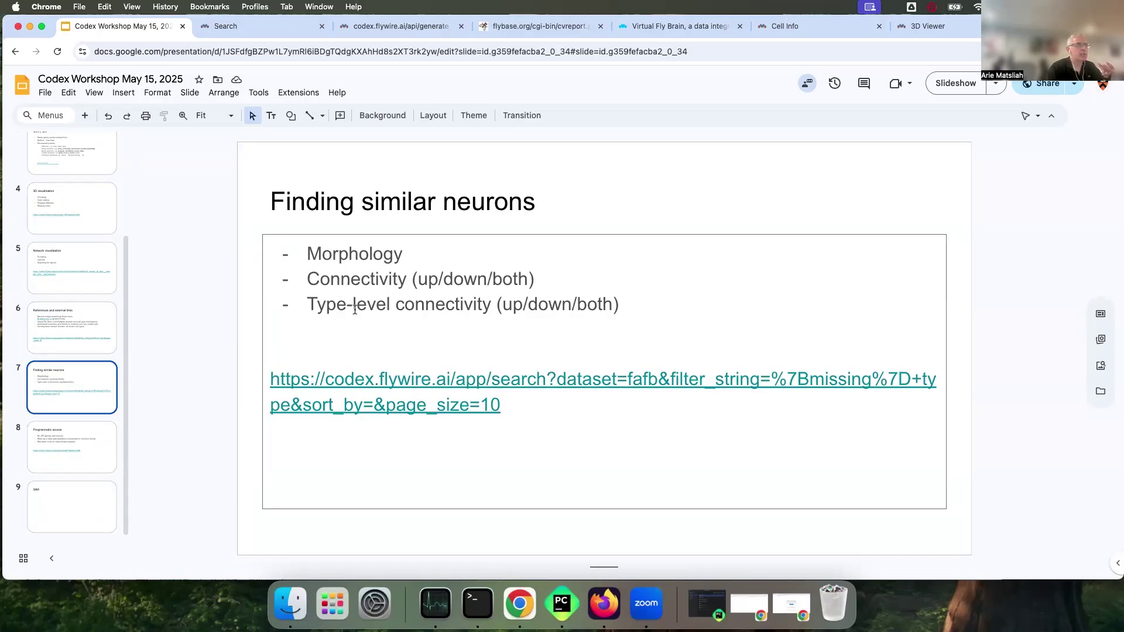
pyautogui.click(382, 387)
pyautogui.click(373, 446)
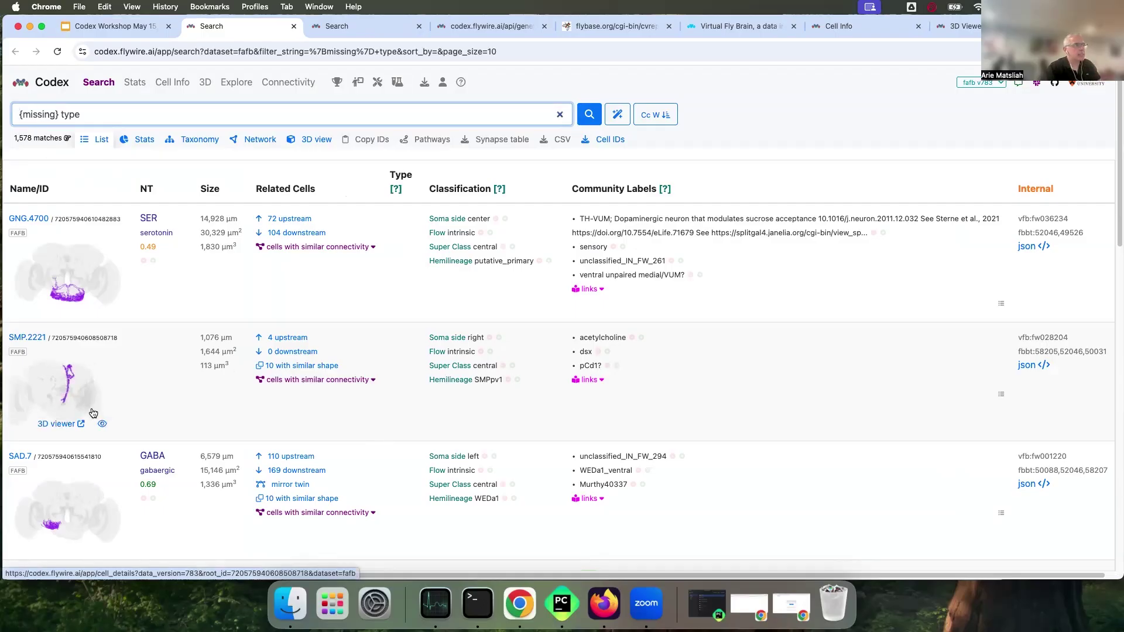
# List the cells with similar shape to SMP.2221 and compare their cell types, highlighting the CB1508 entries.
pyautogui.click(285, 367)
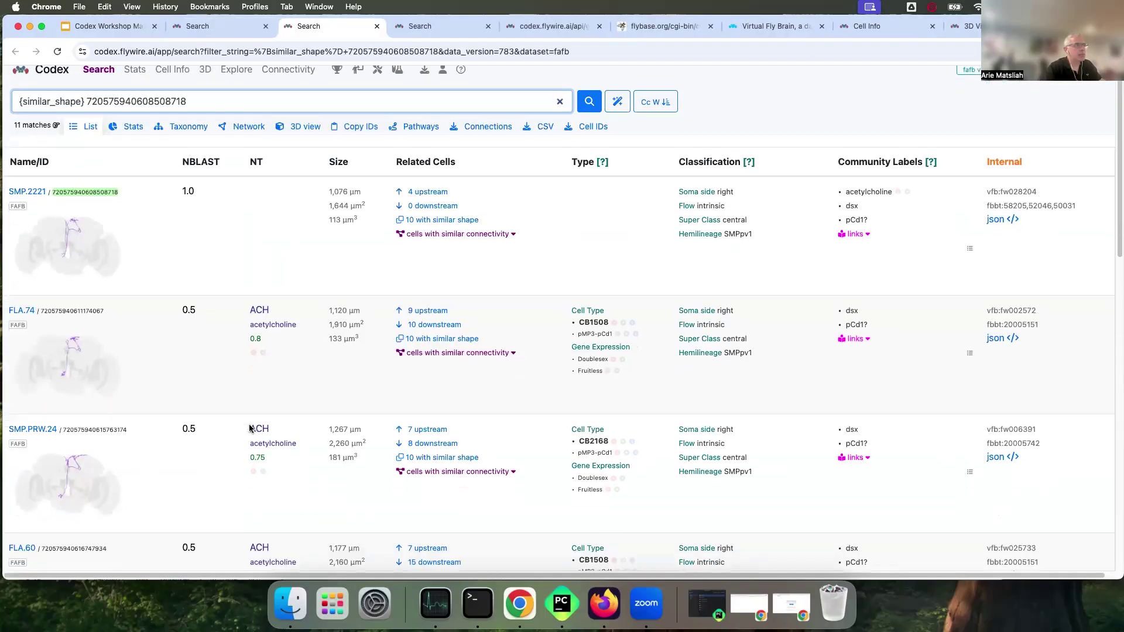
pyautogui.scroll(-3, 248, 427)
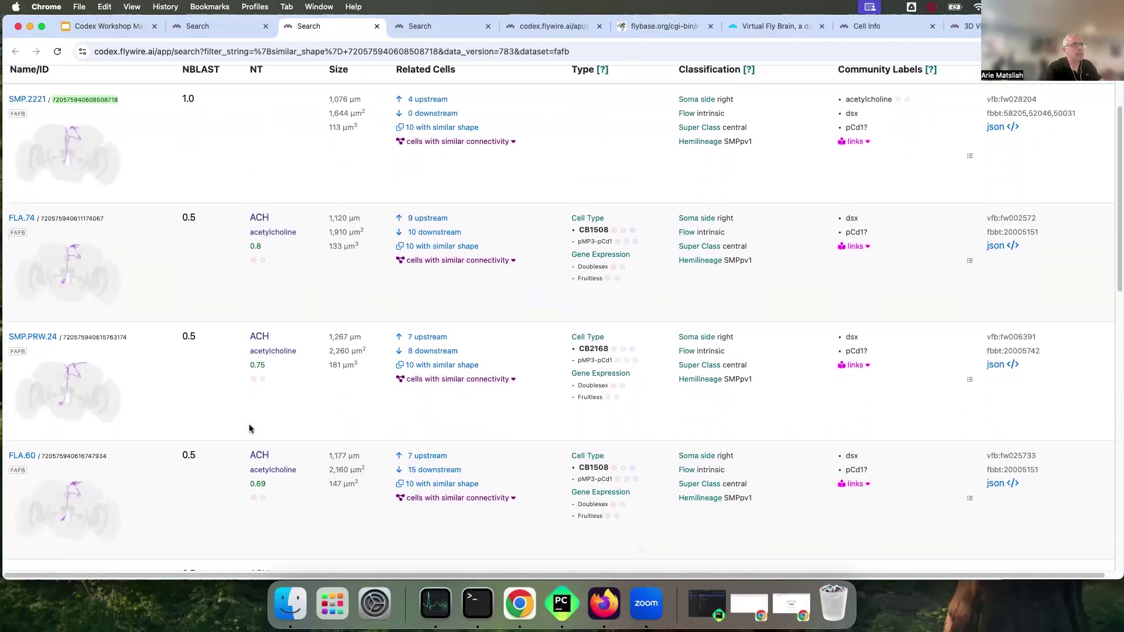
pyautogui.scroll(1, 249, 426)
pyautogui.moveTo(119, 300)
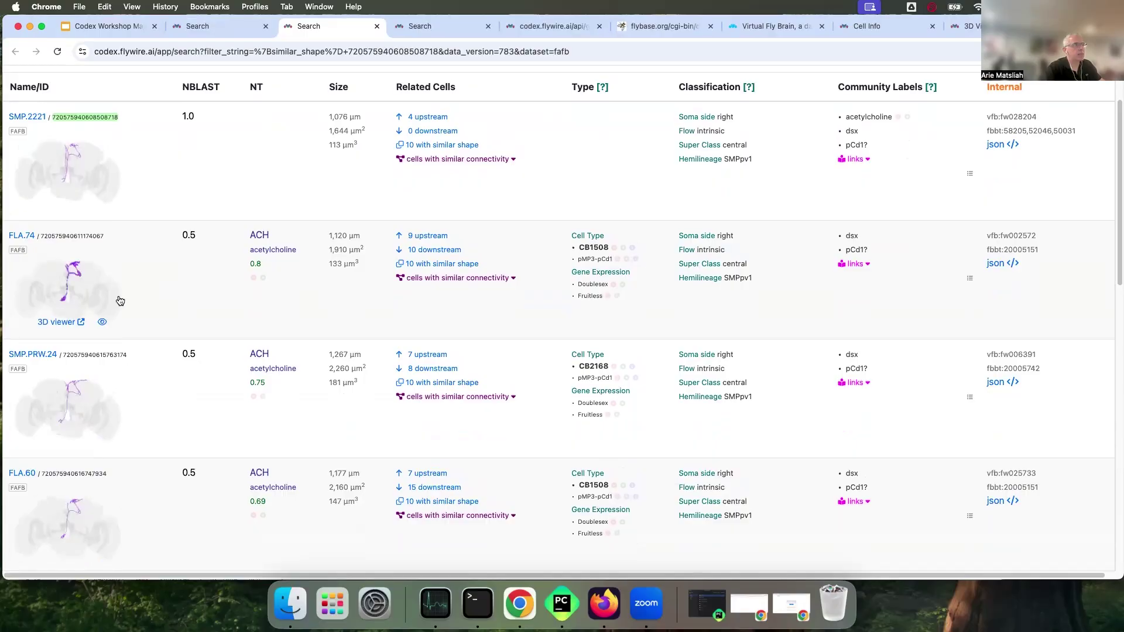
pyautogui.doubleClick(585, 247)
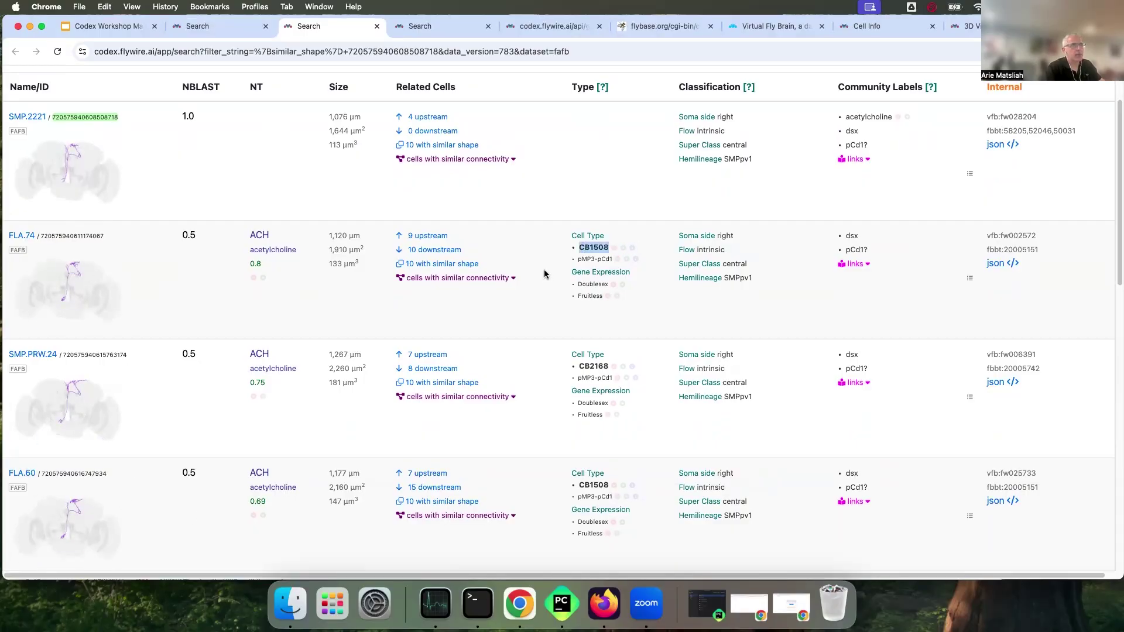
pyautogui.doubleClick(593, 485)
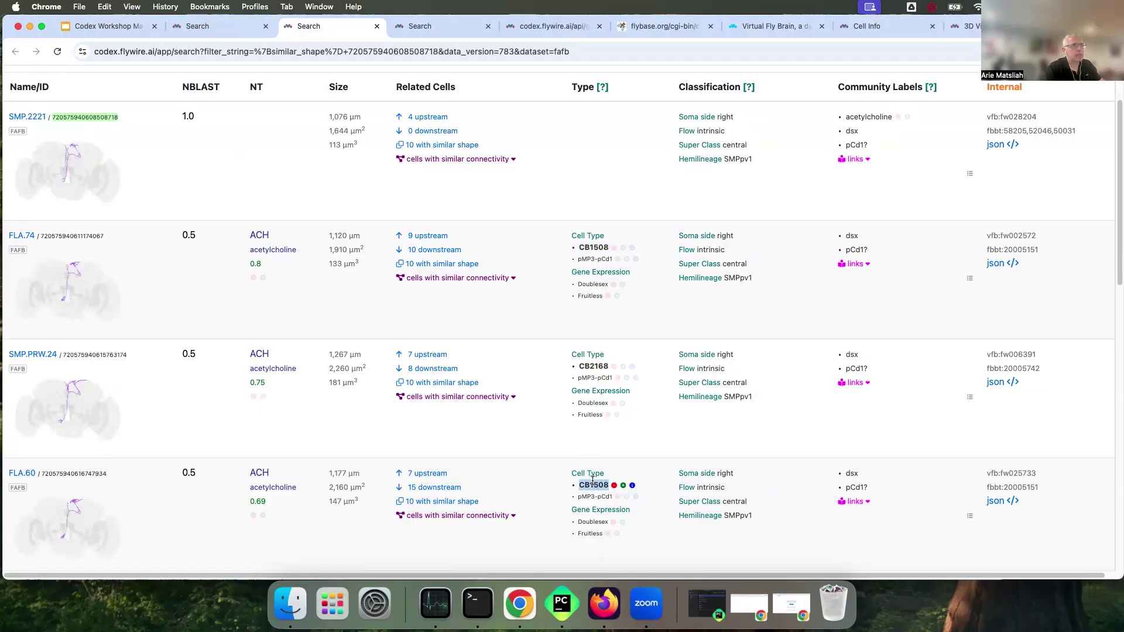
pyautogui.scroll(-3, 522, 400)
pyautogui.doubleClick(596, 511)
pyautogui.scroll(6, 307, 399)
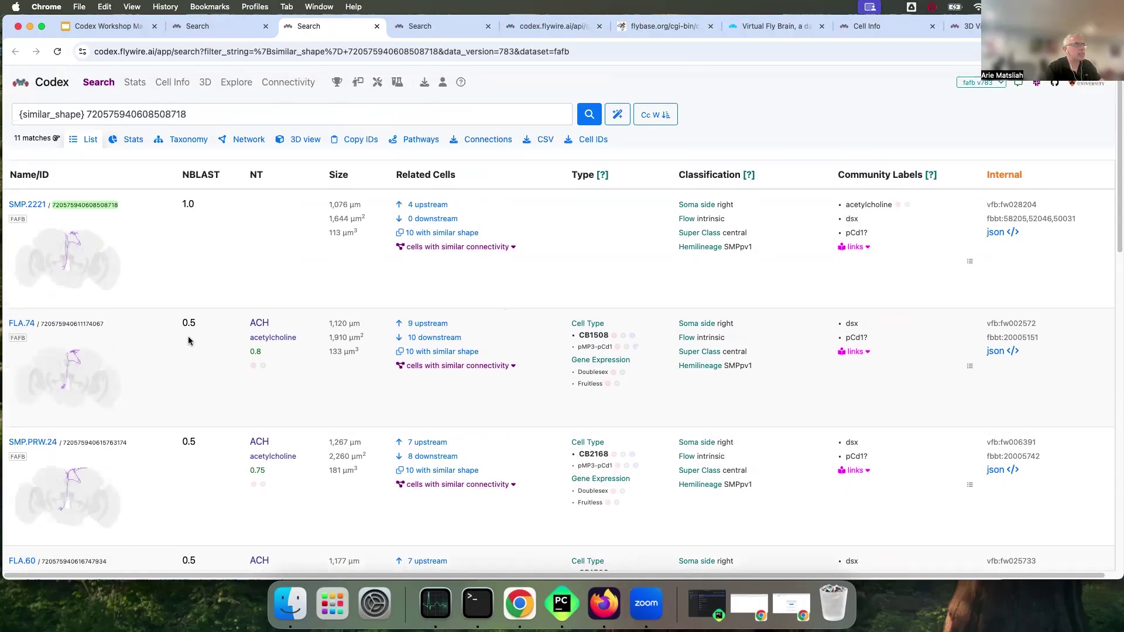
pyautogui.tripleClick(592, 332)
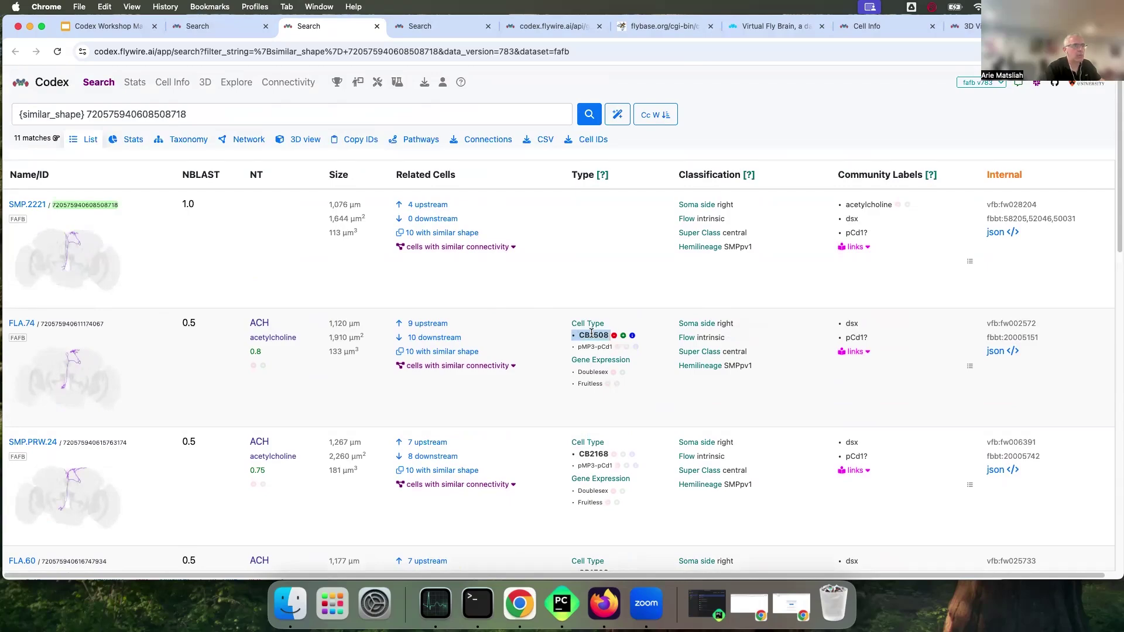
# From the missing-type results, view the cells whose input and output partner types are similar to SMP.2221's, then return to the results.
pyautogui.click(209, 29)
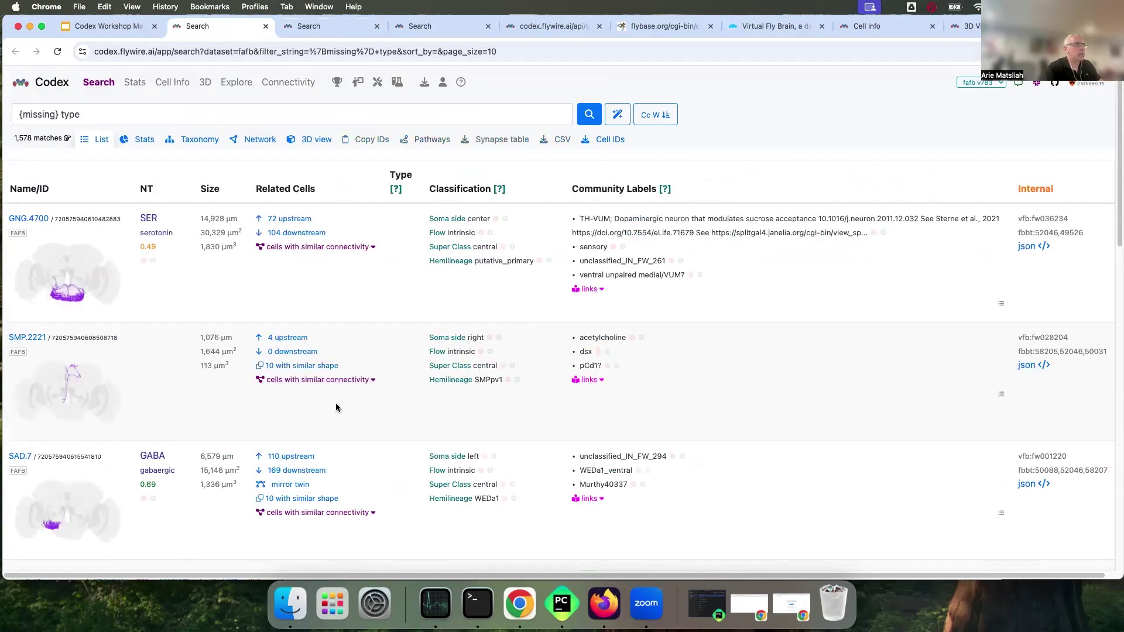
pyautogui.click(334, 379)
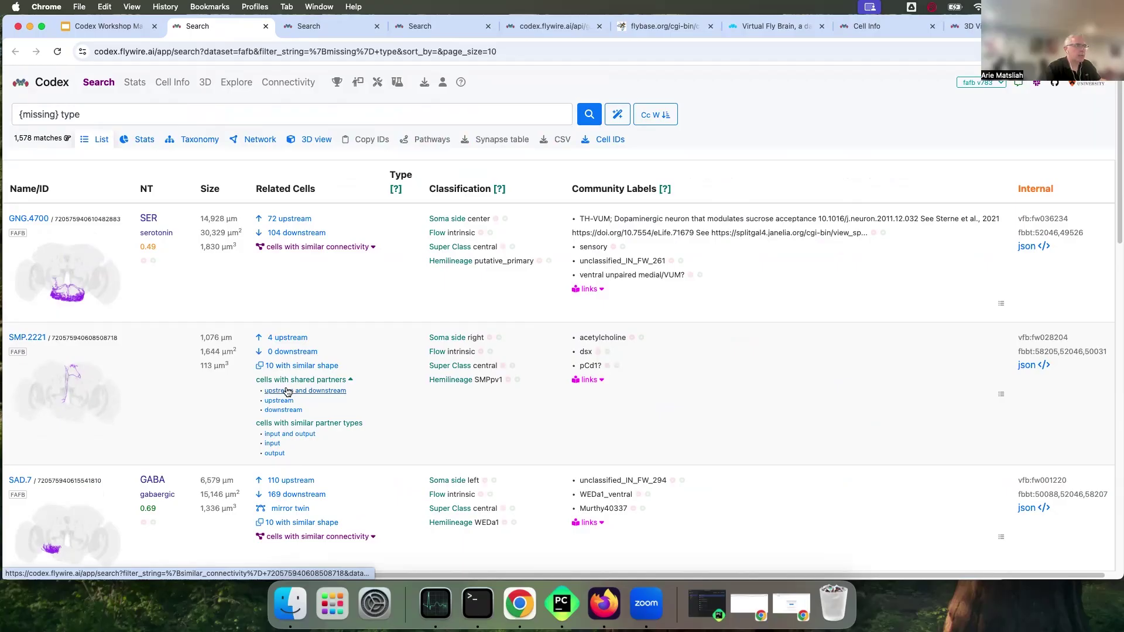
pyautogui.click(297, 435)
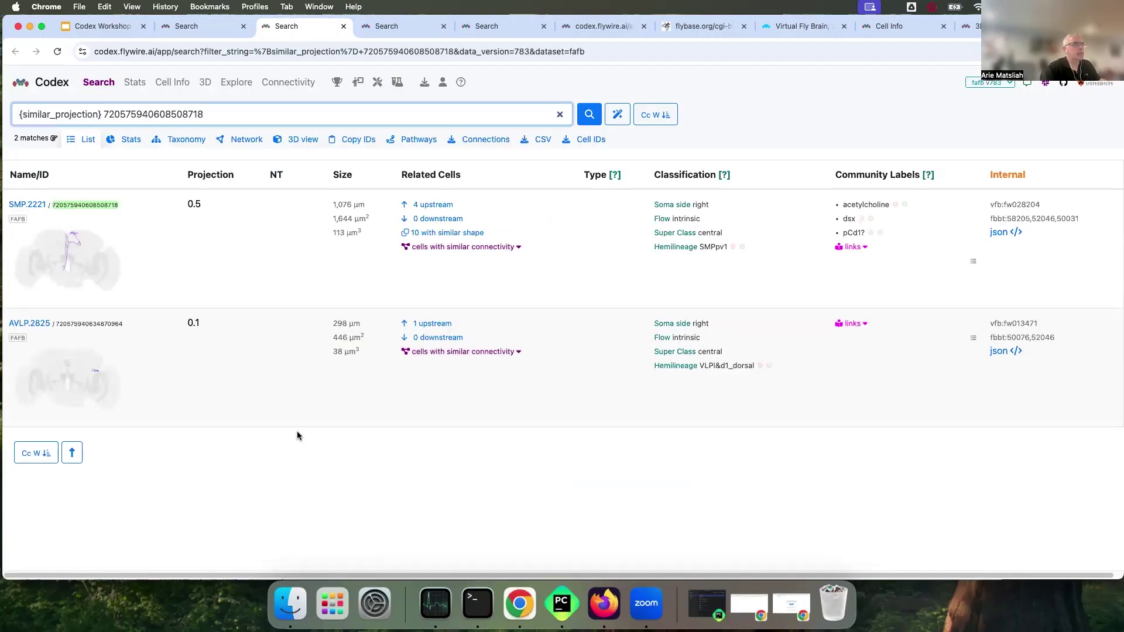
pyautogui.moveTo(159, 377)
pyautogui.hotkey('ctrl', 'shift', 'Tab')
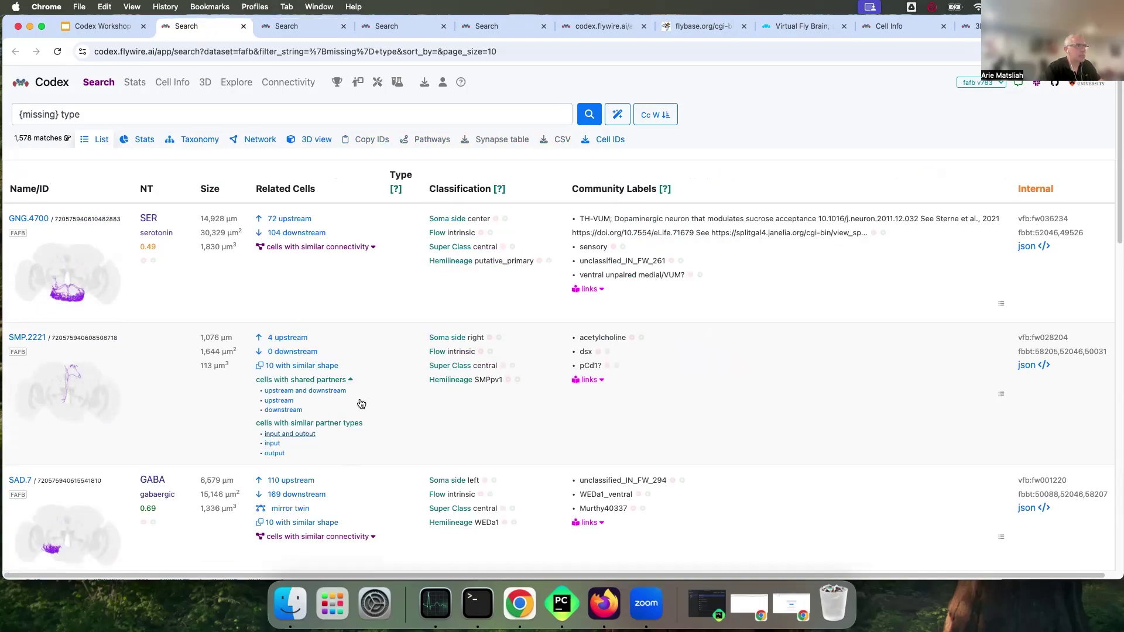
# List the cells sharing upstream partners with SMP.2221 and examine their scores and cell types, highlighting the CB1508 entries.
pyautogui.click(284, 403)
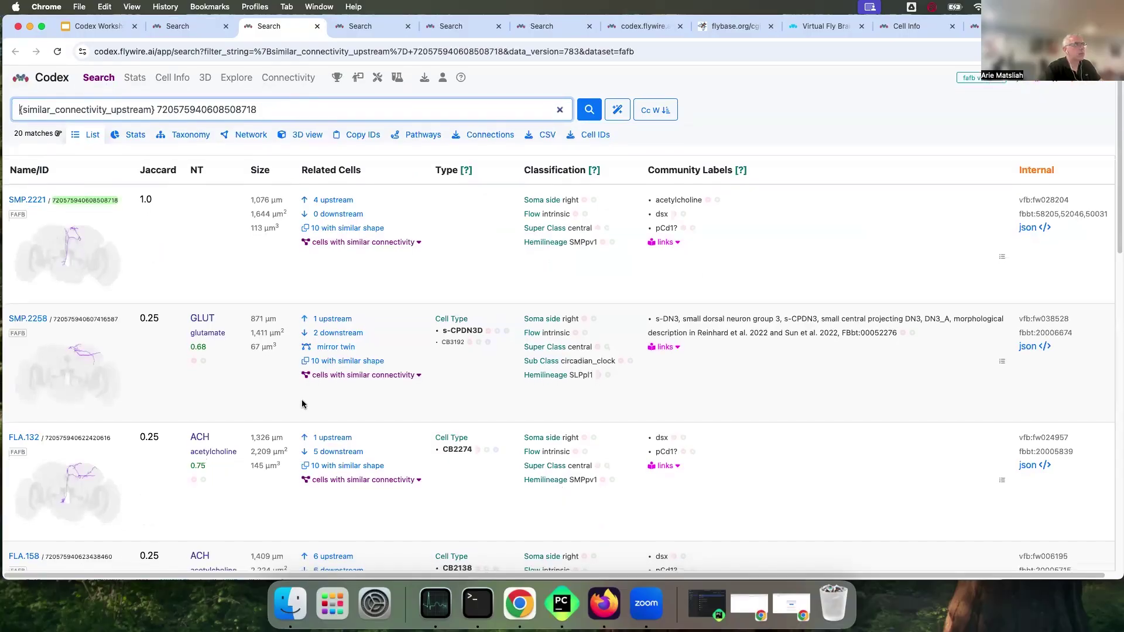
pyautogui.scroll(-6, 302, 404)
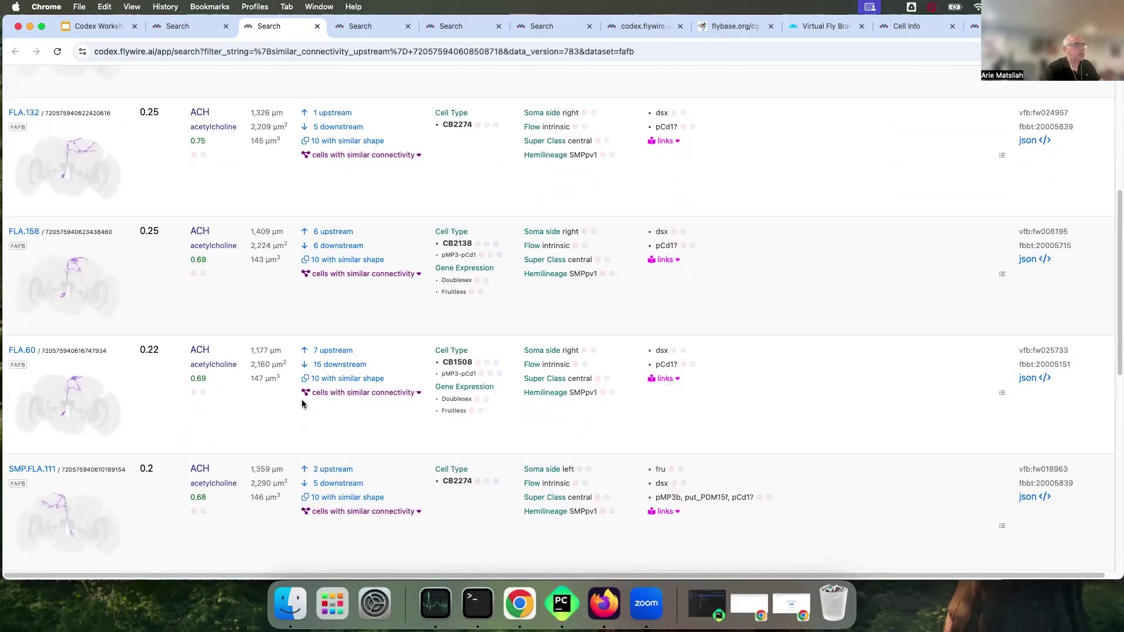
pyautogui.doubleClick(452, 363)
pyautogui.scroll(-5, 317, 421)
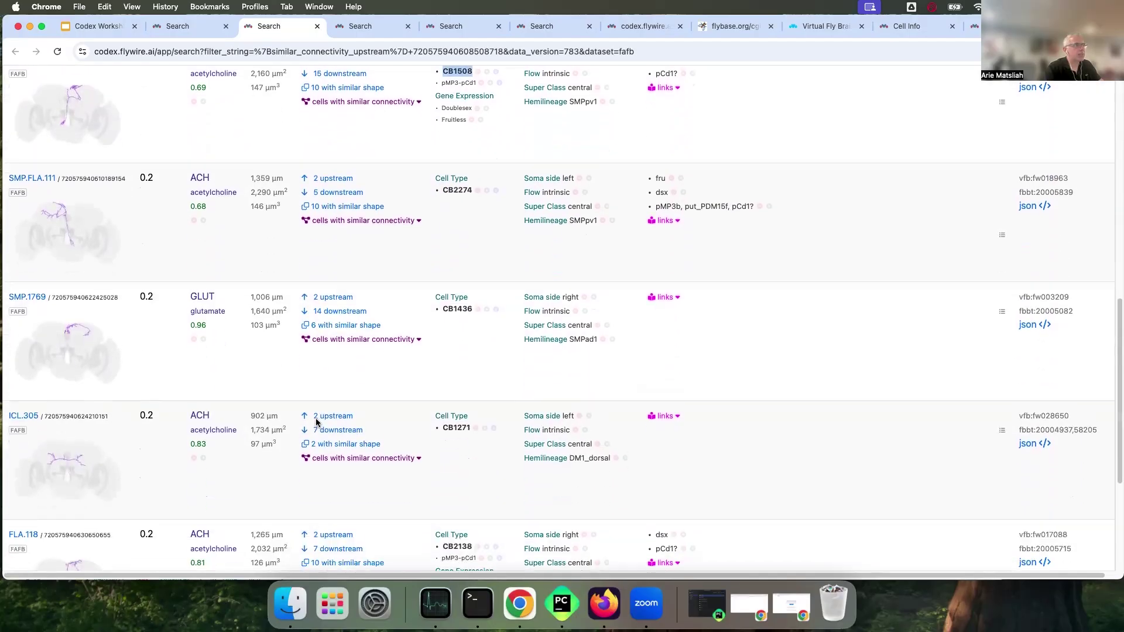
pyautogui.scroll(-4, 318, 422)
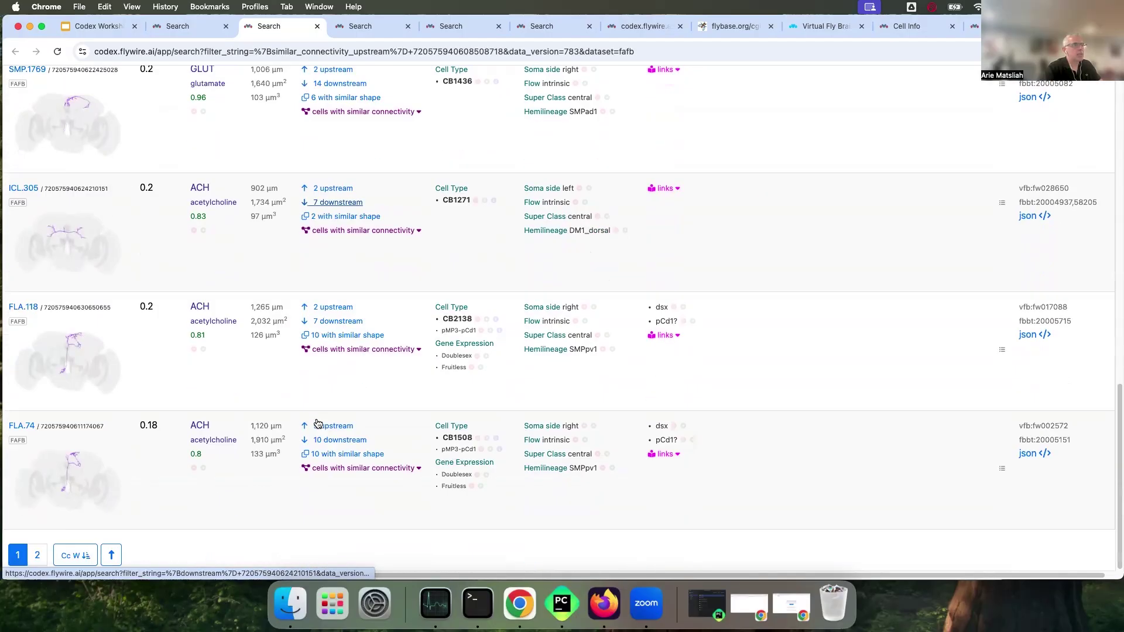
pyautogui.doubleClick(456, 438)
pyautogui.scroll(1, 230, 412)
pyautogui.scroll(10, 230, 412)
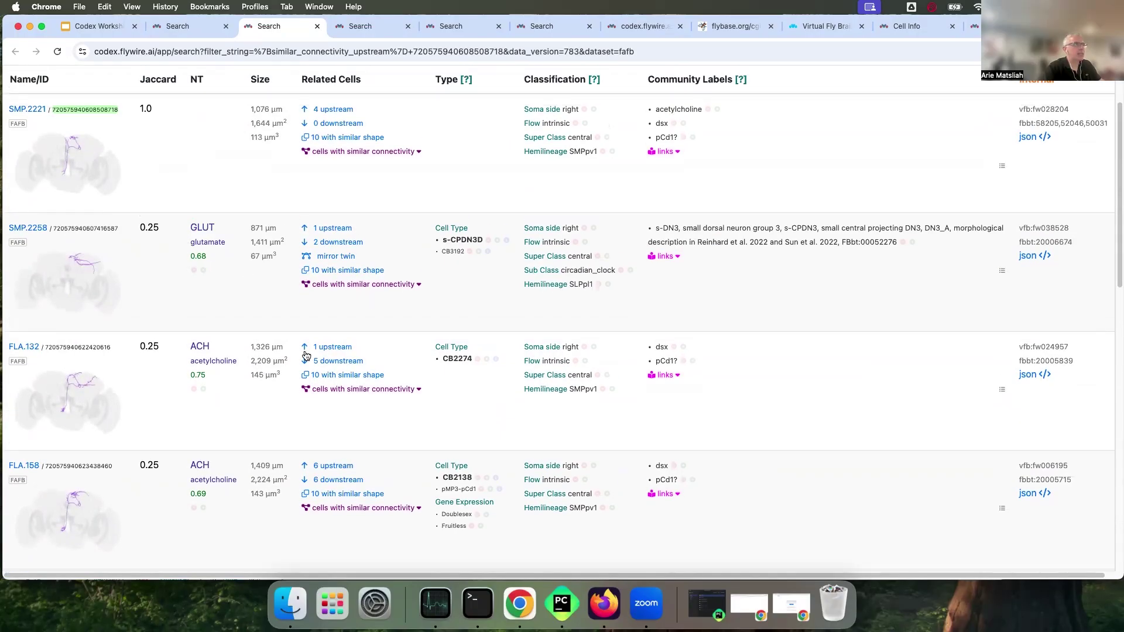
pyautogui.scroll(-2, 276, 472)
pyautogui.scroll(-6, 291, 479)
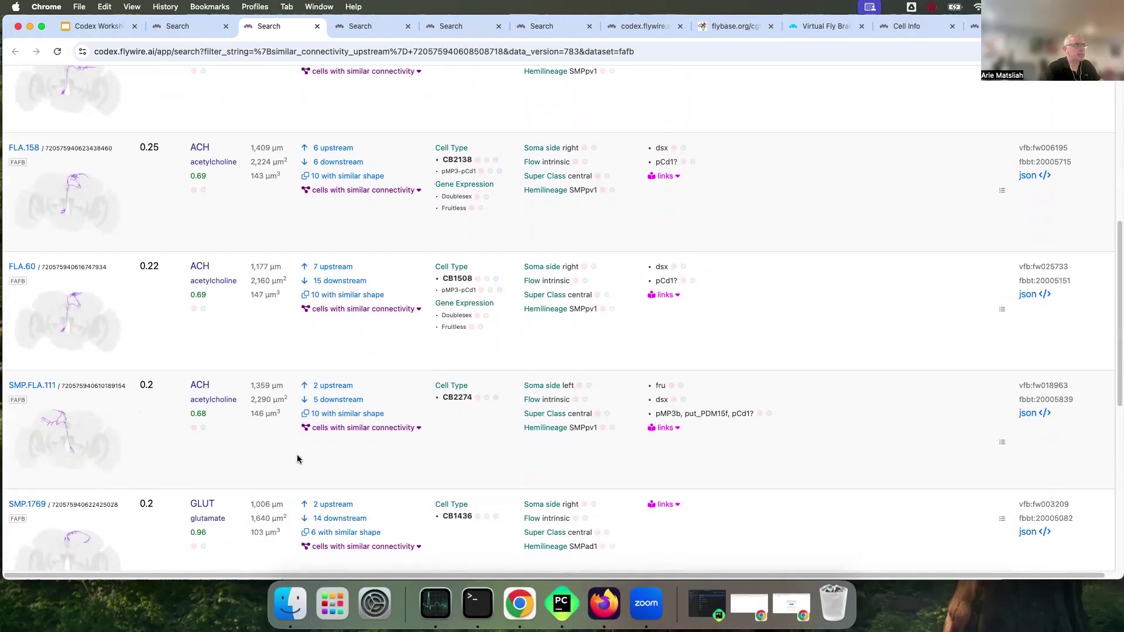
pyautogui.scroll(-5, 290, 454)
pyautogui.scroll(-1, 123, 492)
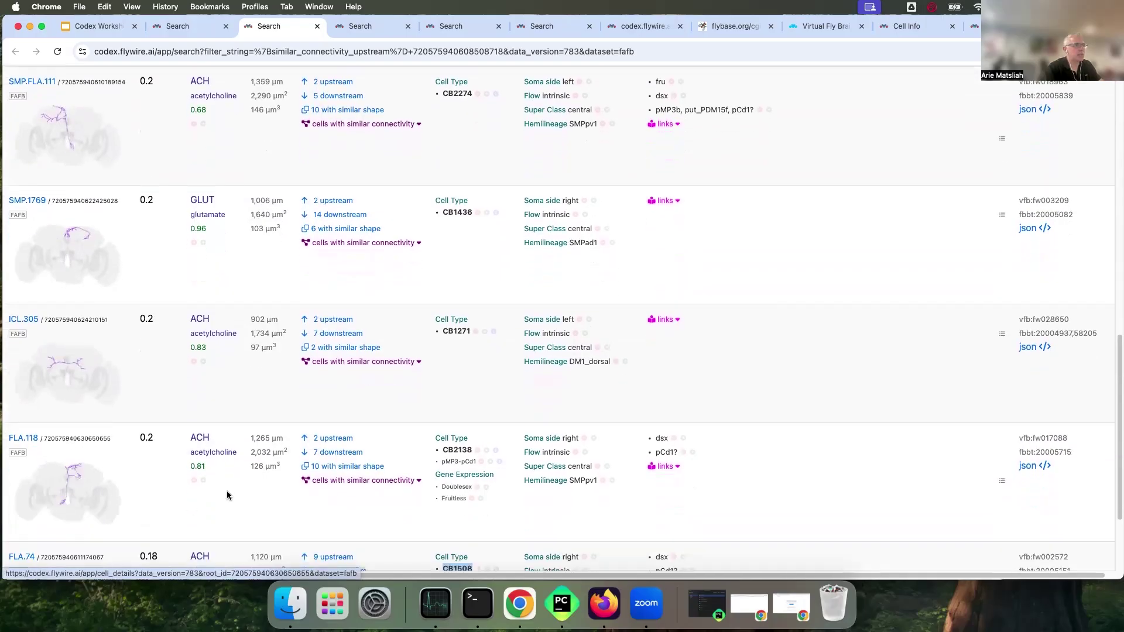
pyautogui.scroll(-2, 228, 495)
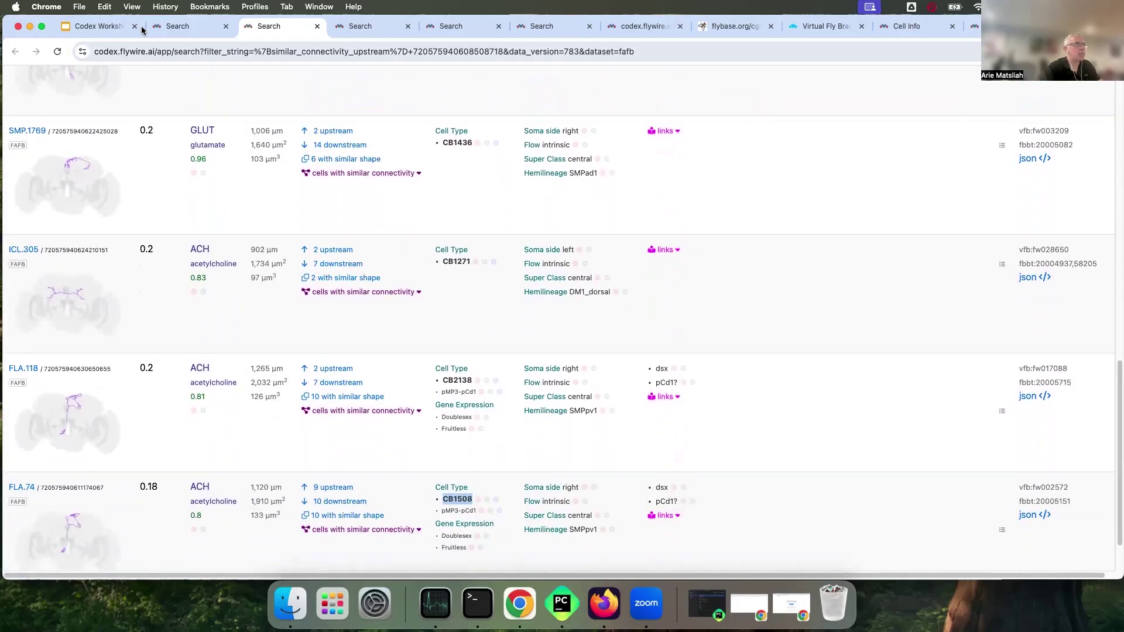
# From the missing-type results, list the cells whose input and output partner types are similar to SCL.SMP.81's.
pyautogui.click(175, 28)
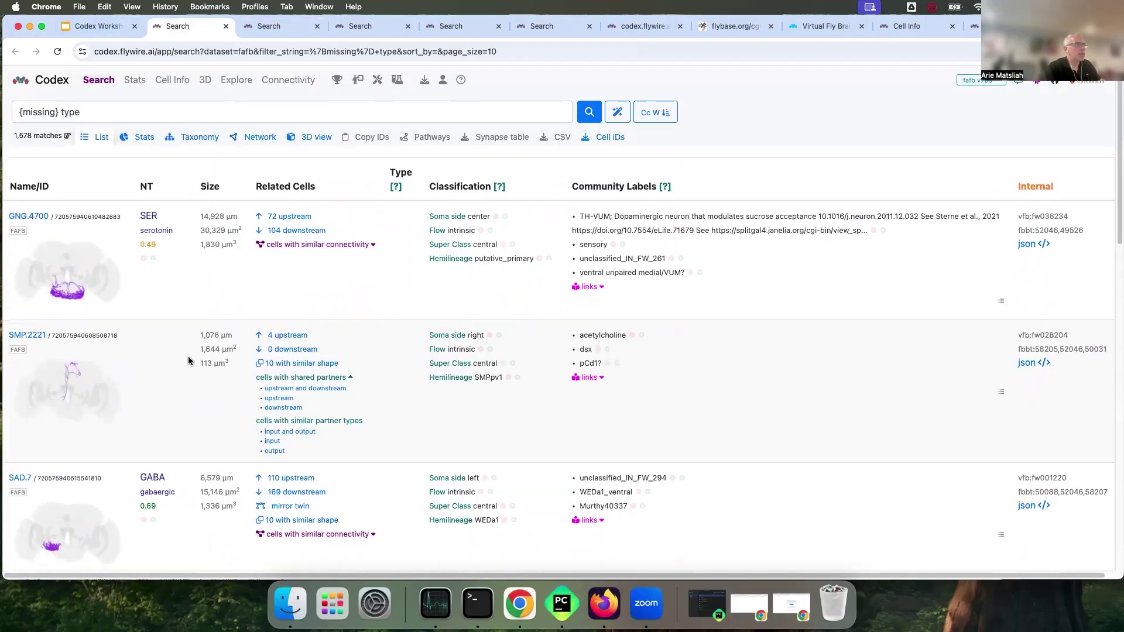
pyautogui.scroll(-2, 188, 361)
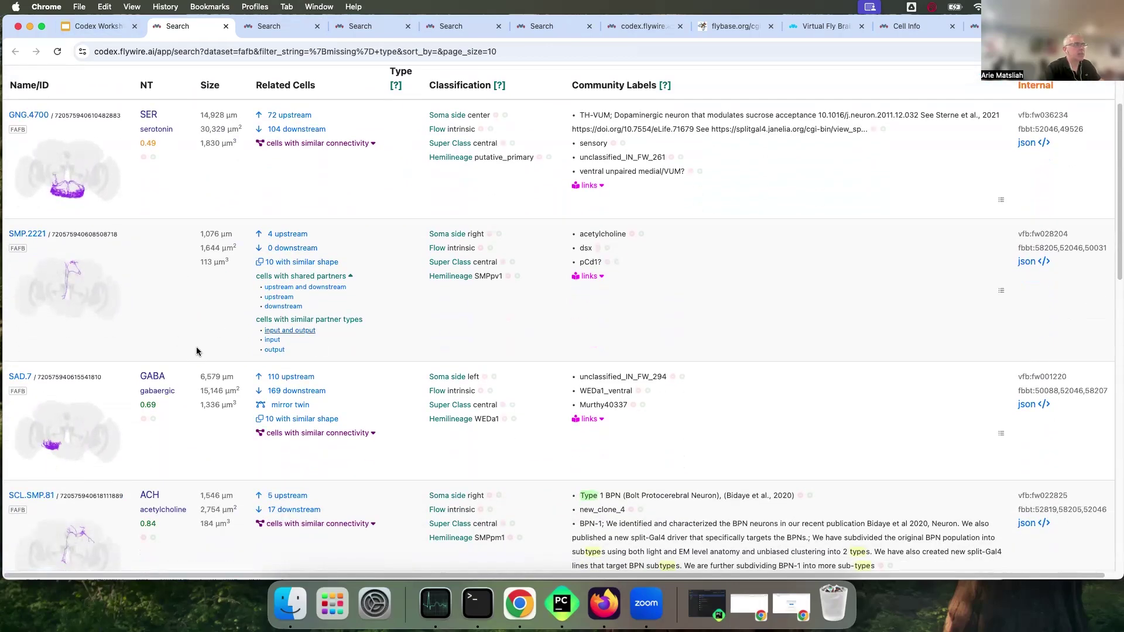
pyautogui.scroll(-3, 218, 346)
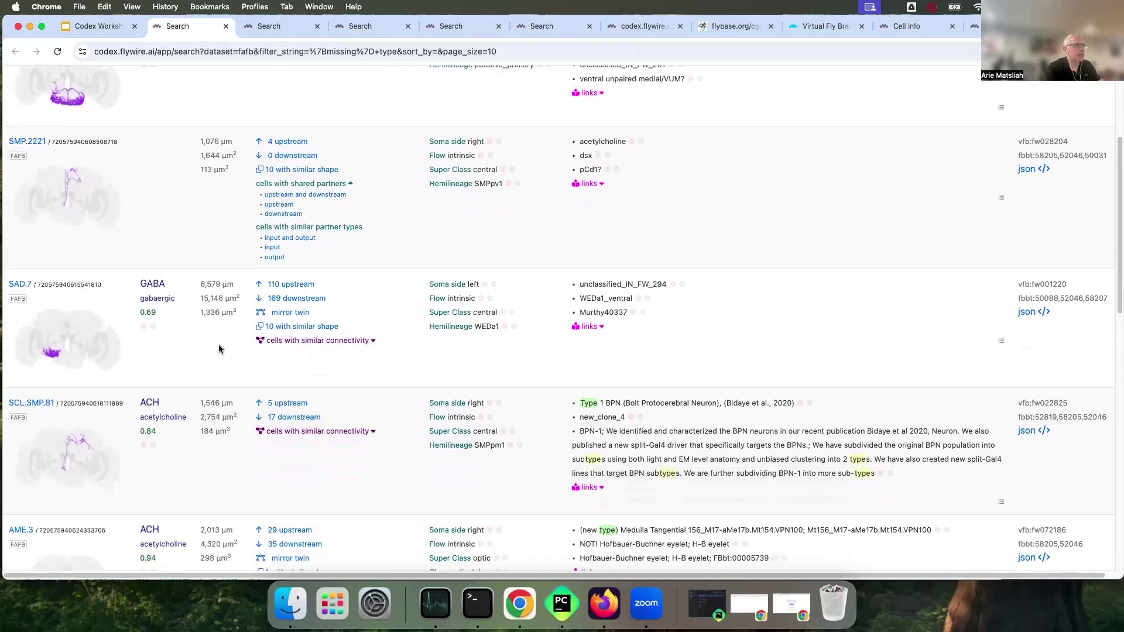
pyautogui.scroll(-1, 219, 345)
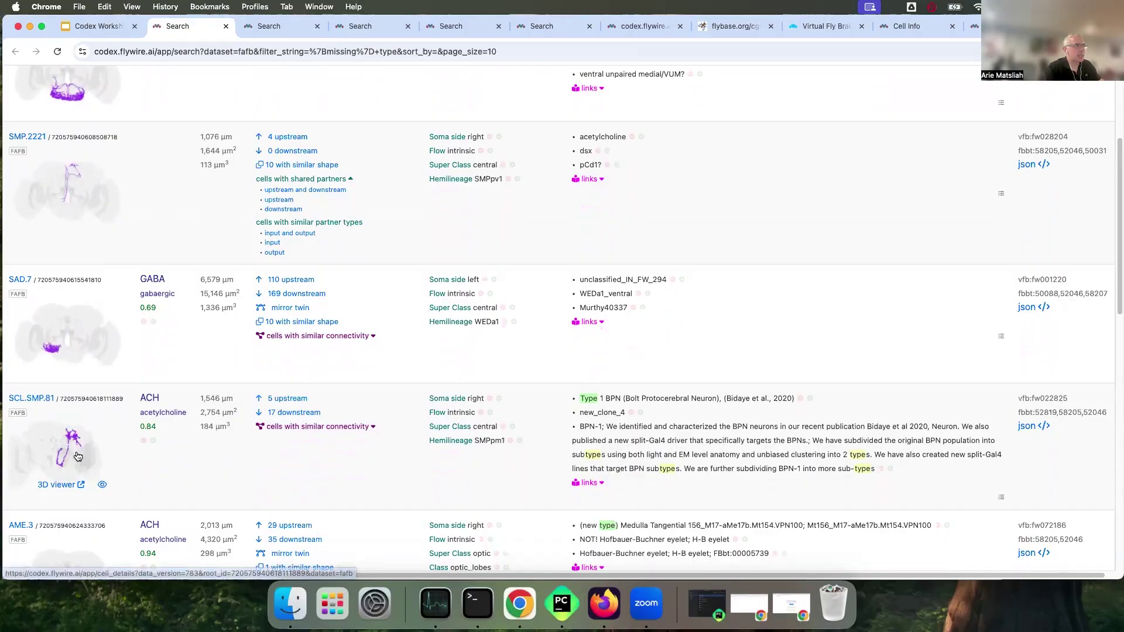
pyautogui.click(347, 425)
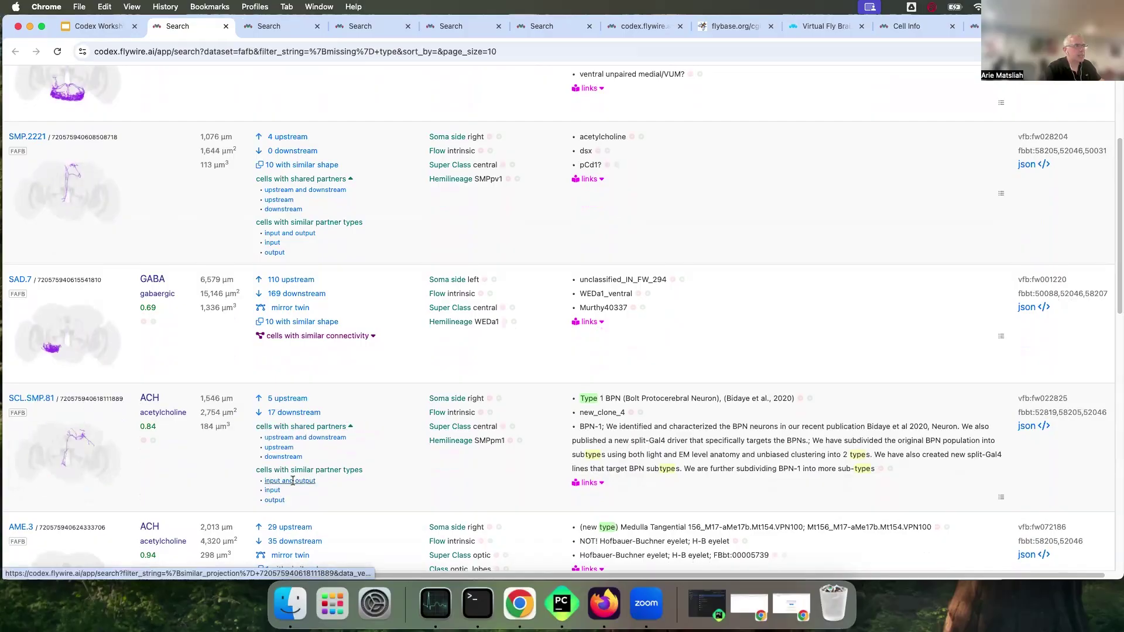
pyautogui.click(286, 481)
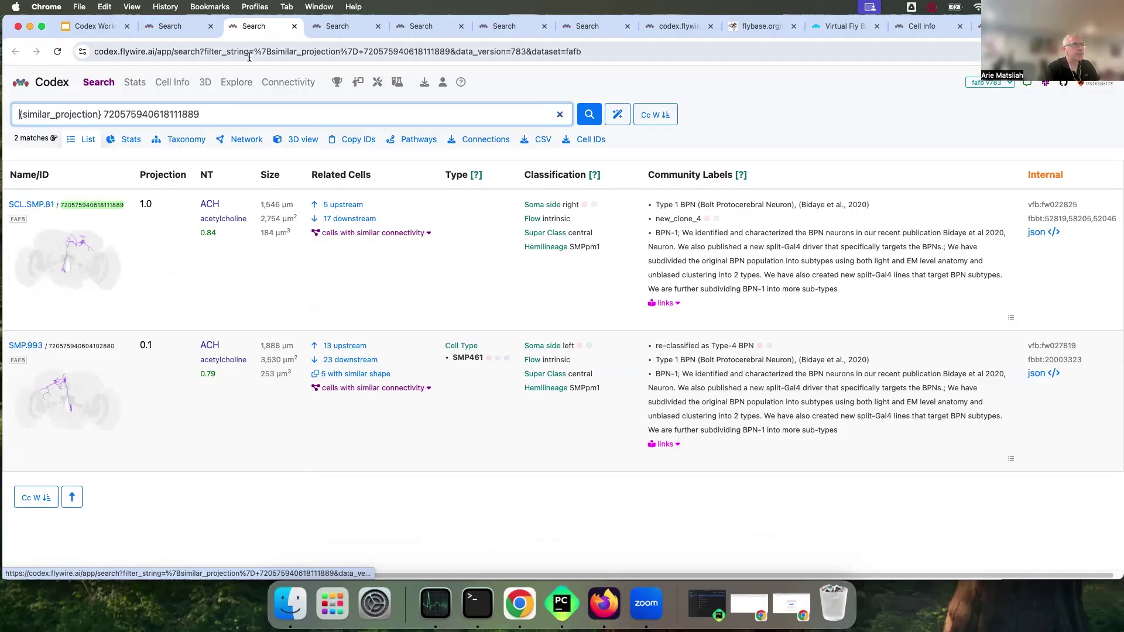
# Close the extra search and reference tabs, then return to the workshop slides.
pyautogui.click(294, 27)
pyautogui.click(294, 27)
pyautogui.click(294, 28)
pyautogui.click(293, 28)
pyautogui.click(294, 27)
pyautogui.click(294, 27)
pyautogui.click(294, 27)
pyautogui.click(294, 27)
pyautogui.click(294, 28)
pyautogui.click(294, 27)
pyautogui.click(294, 28)
pyautogui.click(90, 25)
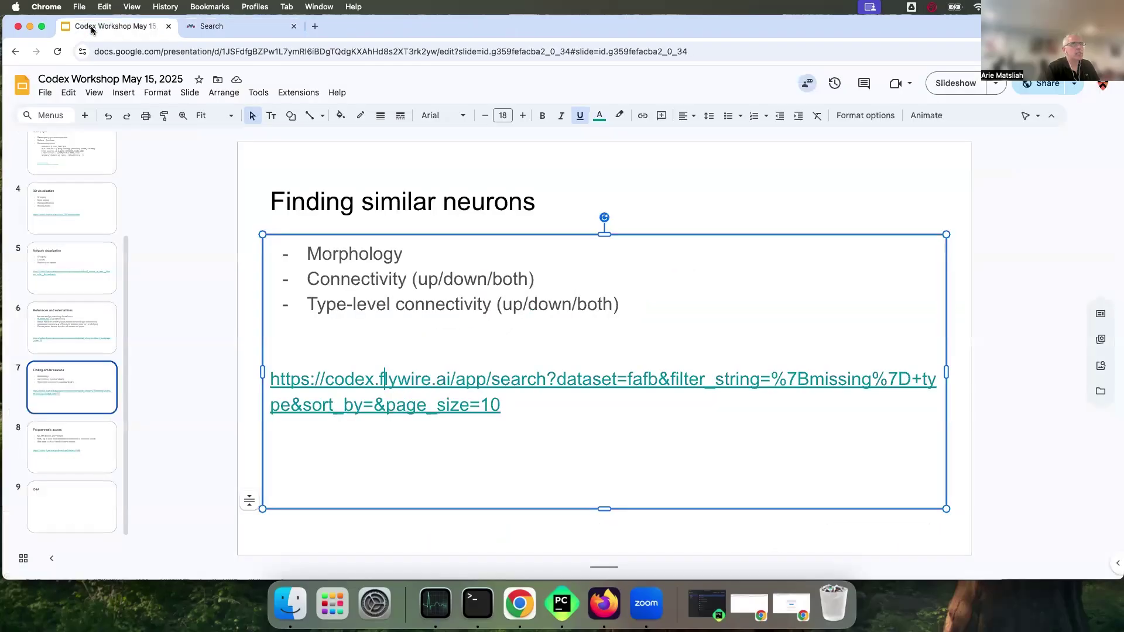
# Show the Programmatic access slide, open its FAFB download link and agree to follow the FlyWire citation guidelines and principles.
pyautogui.click(73, 455)
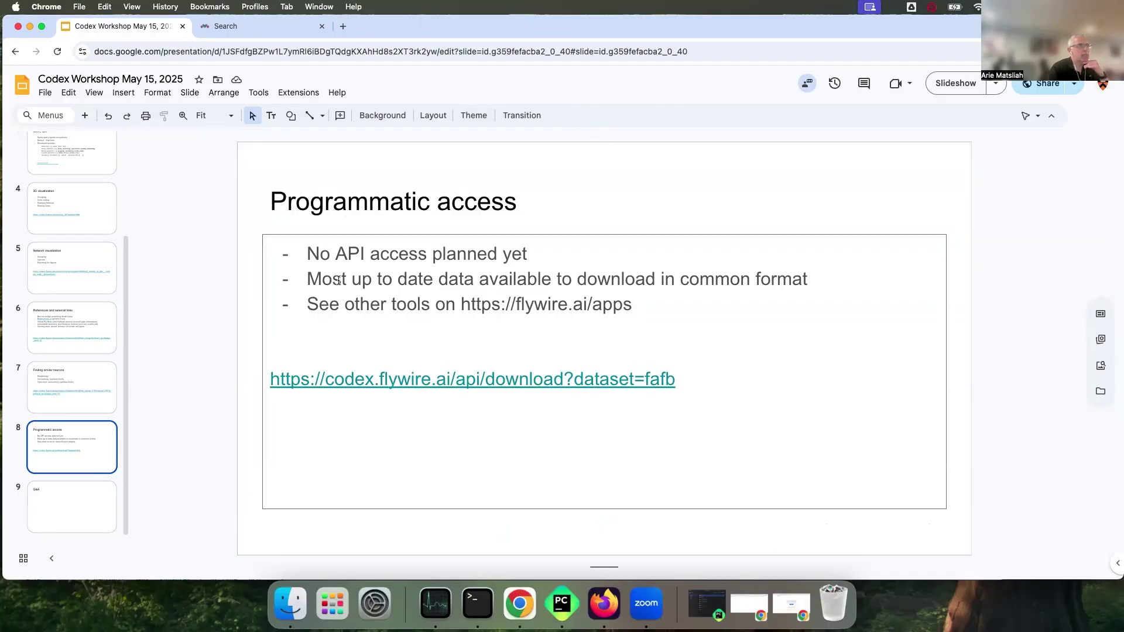
pyautogui.click(358, 379)
pyautogui.click(371, 414)
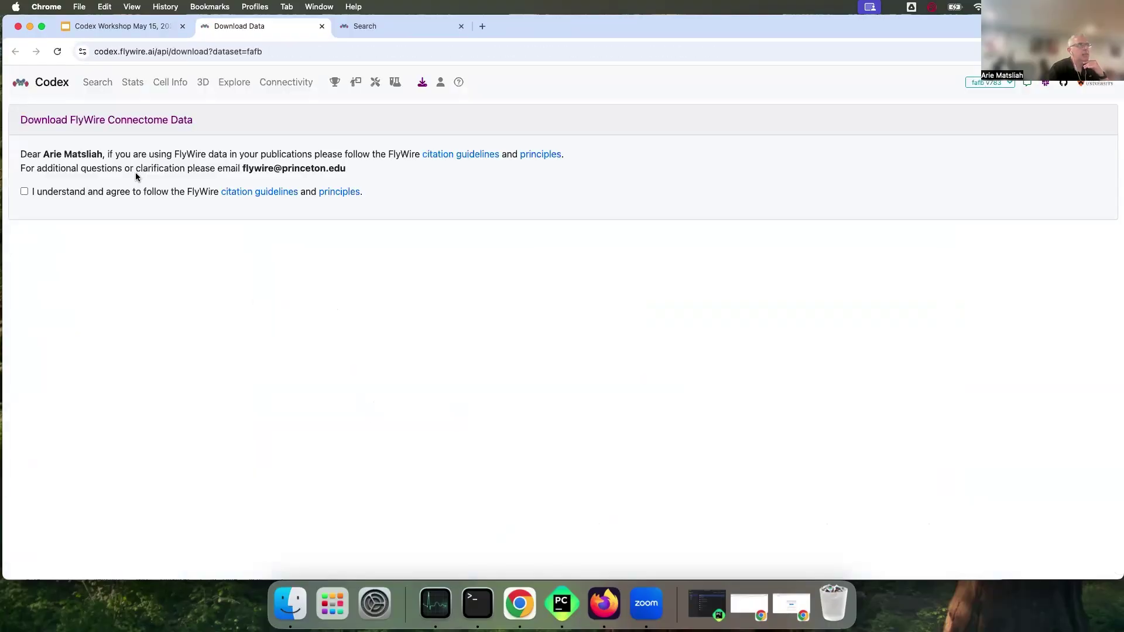
pyautogui.click(26, 192)
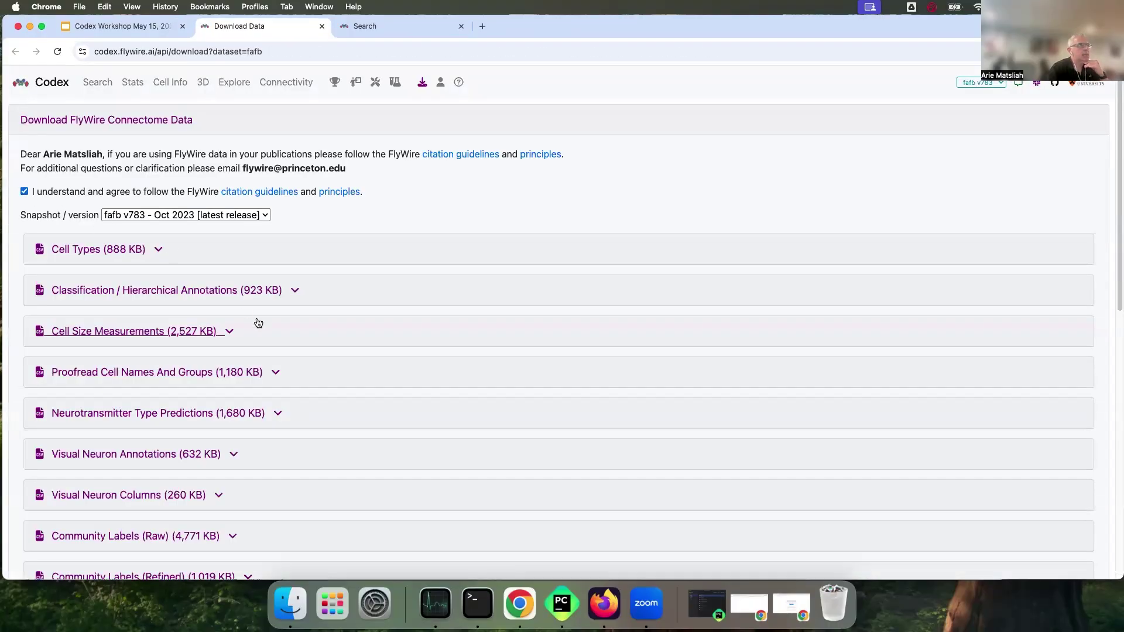
# Look through the downloadable FAFB data files and expand Cell Types to examine its description and content stats.
pyautogui.scroll(-1, 256, 321)
pyautogui.scroll(-10, 258, 323)
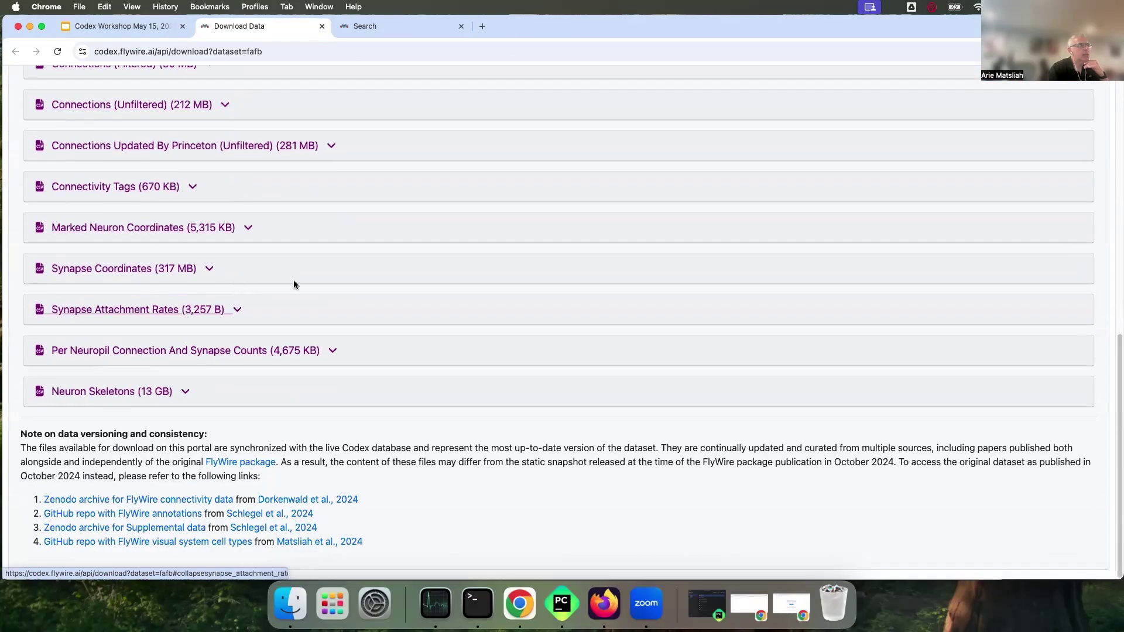
pyautogui.scroll(3, 208, 310)
pyautogui.scroll(12, 208, 311)
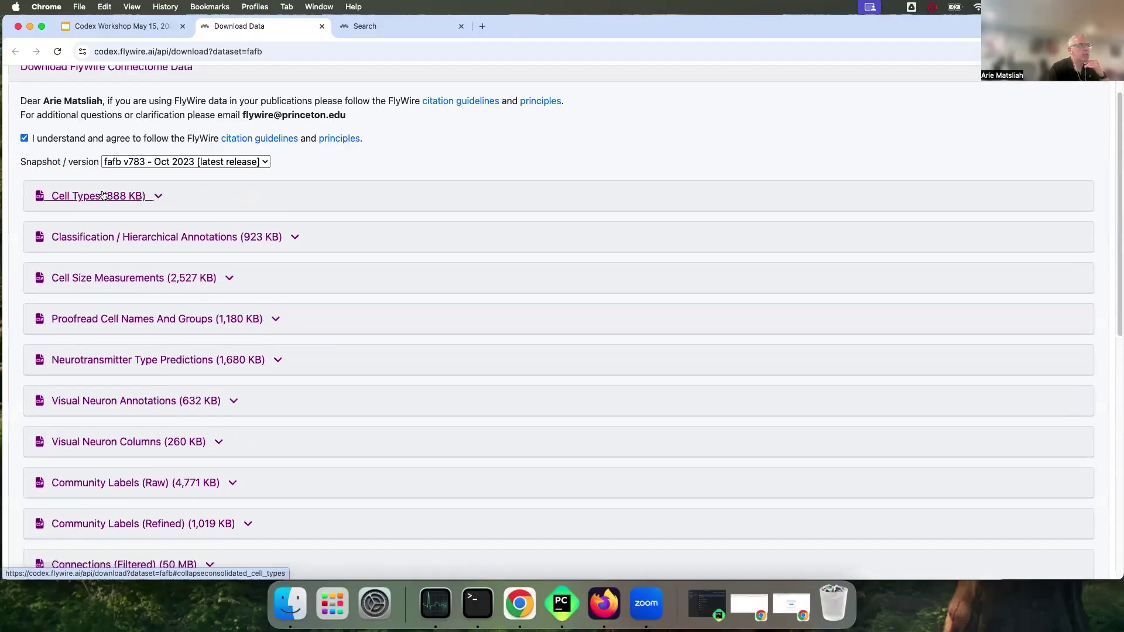
pyautogui.click(104, 194)
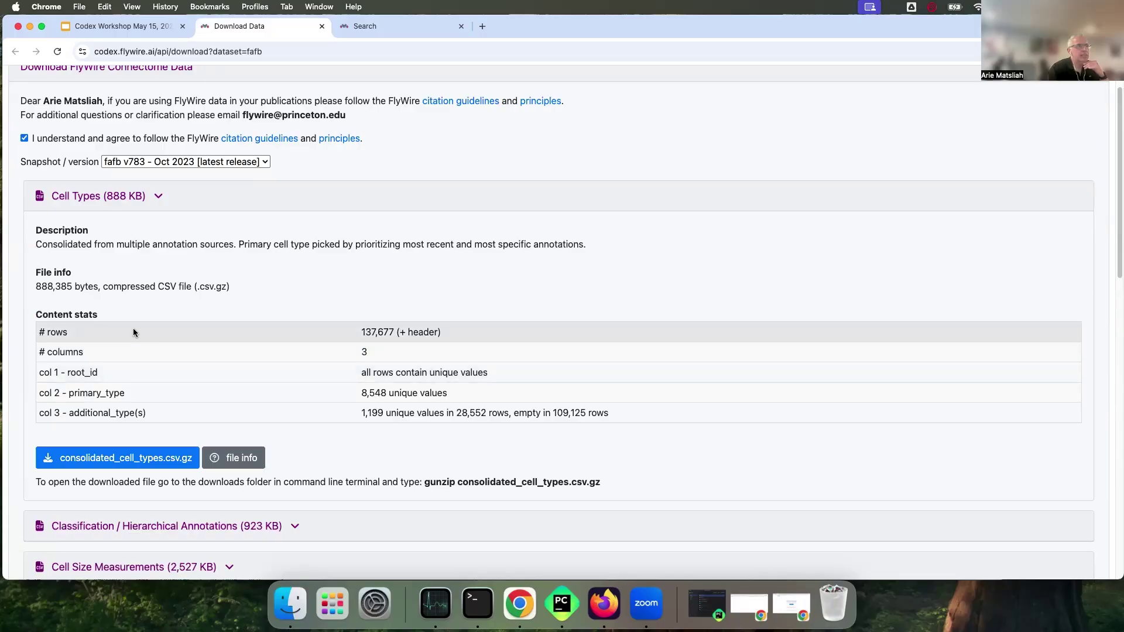
pyautogui.scroll(-1, 132, 328)
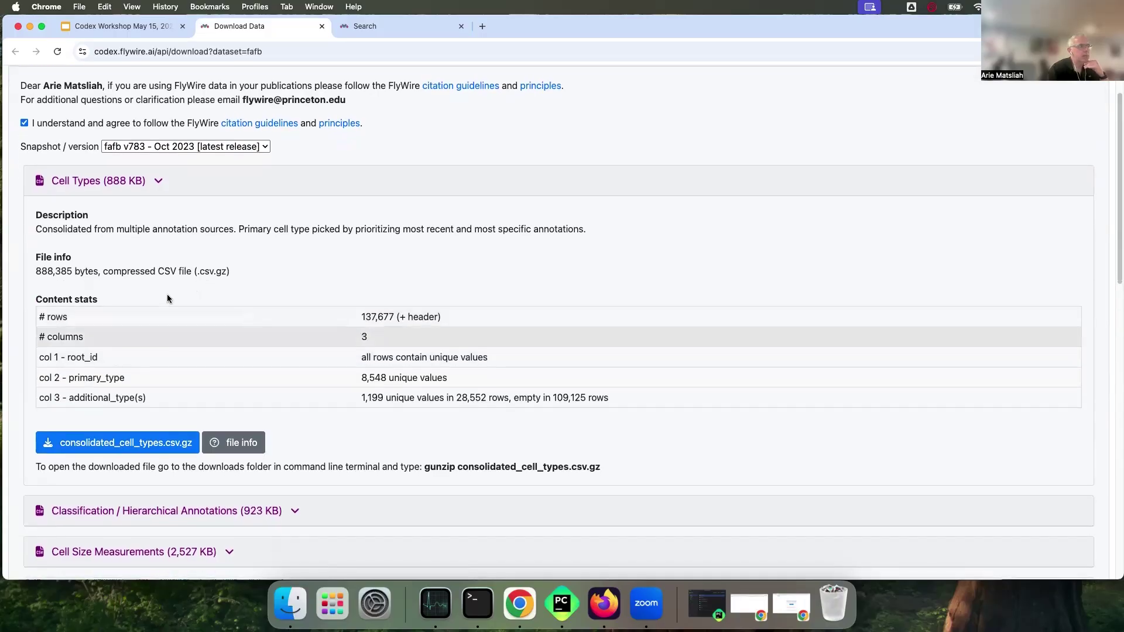
pyautogui.scroll(-15, 437, 443)
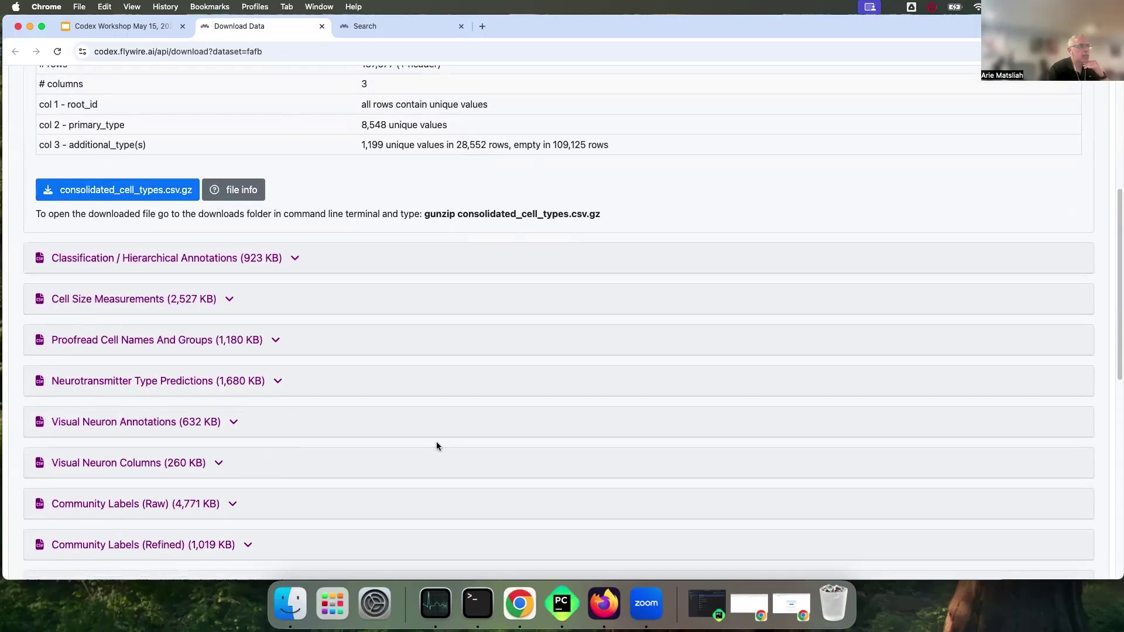
pyautogui.click(135, 27)
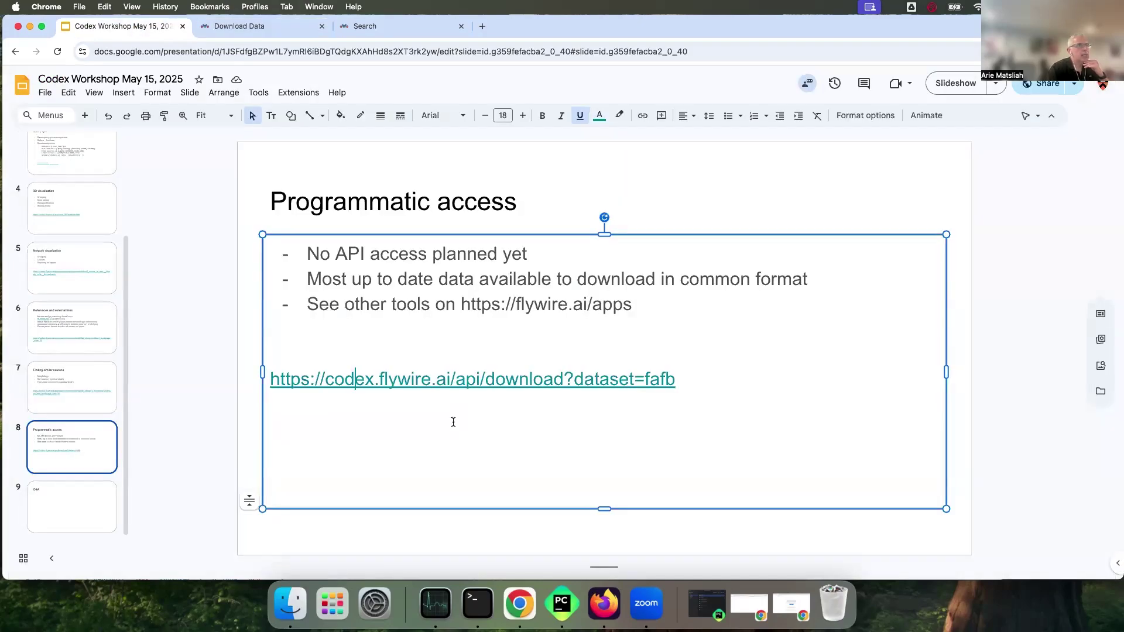
pyautogui.moveTo(462, 305); pyautogui.dragTo(632, 305)
pyautogui.rightClick(597, 307)
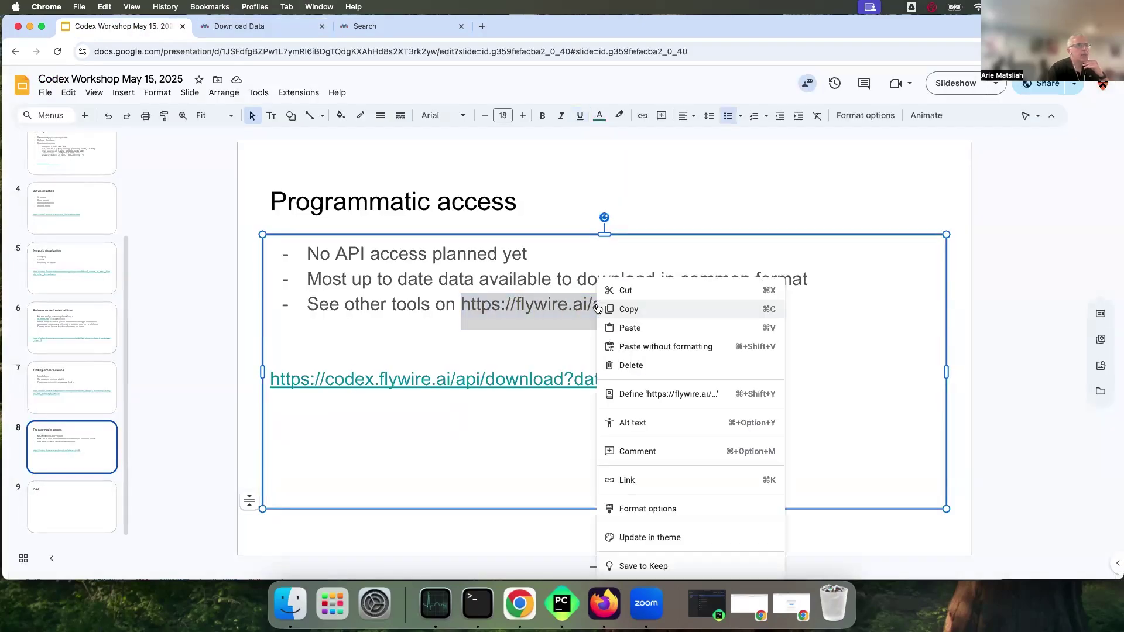
pyautogui.click(506, 309)
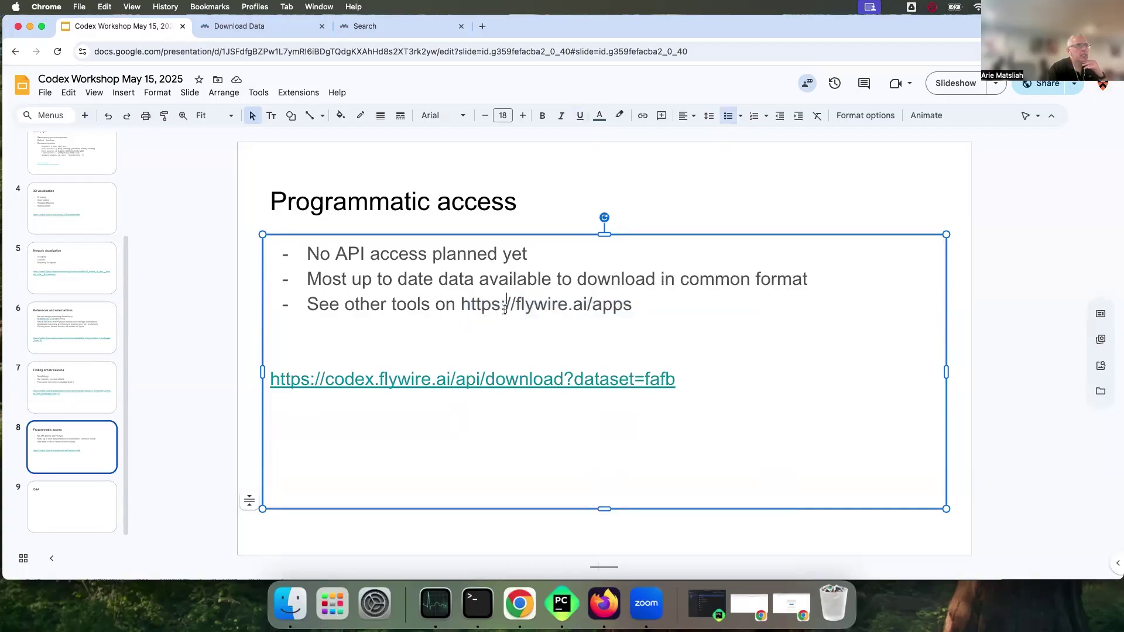
pyautogui.moveTo(460, 304); pyautogui.dragTo(634, 309)
pyautogui.press('super+c')
pyautogui.click(374, 26)
pyautogui.click(362, 50)
pyautogui.press('super+v')
pyautogui.press('Return')
# Browse the Connectomics Apps page to examine the listed web apps, Python package and R package.
pyautogui.scroll(-3, 404, 445)
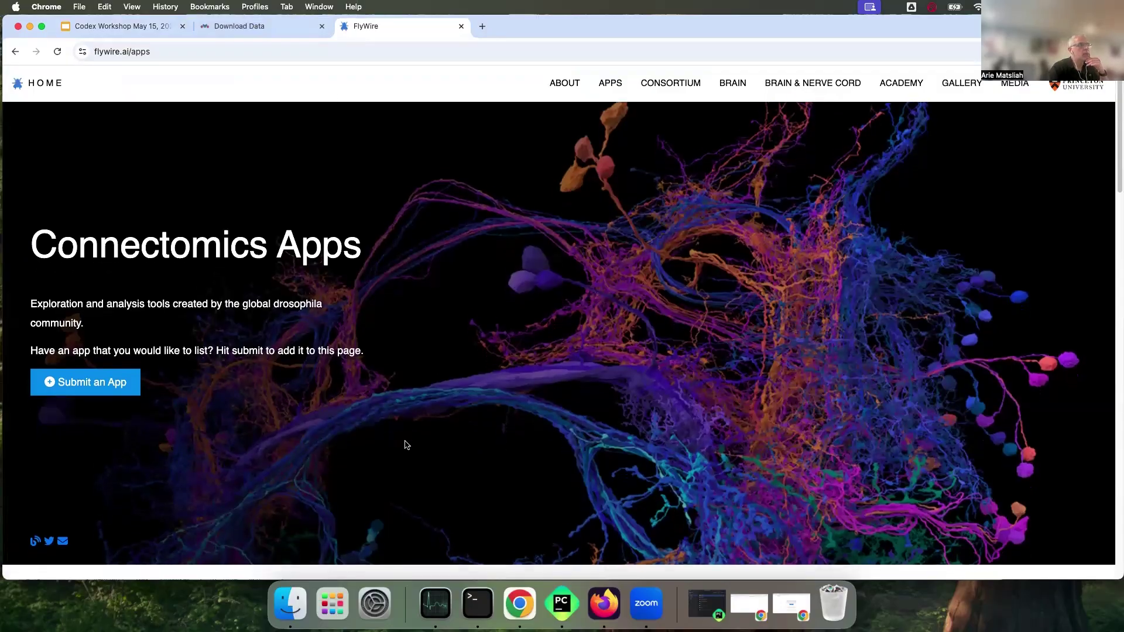
pyautogui.scroll(-6, 410, 452)
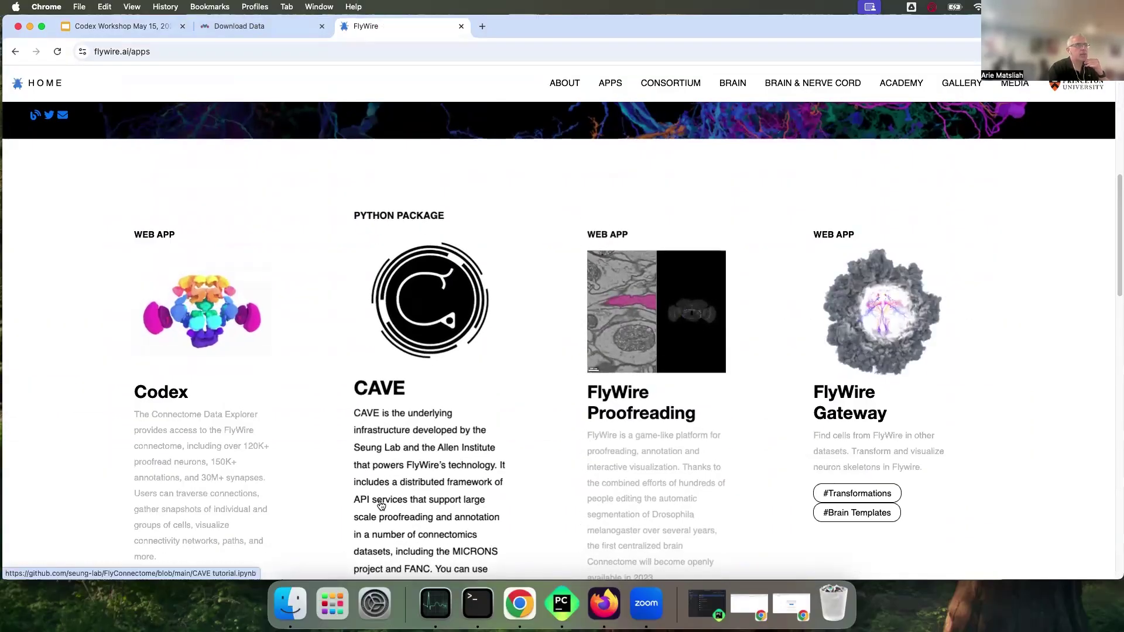
pyautogui.scroll(-5, 420, 515)
pyautogui.scroll(-6, 420, 515)
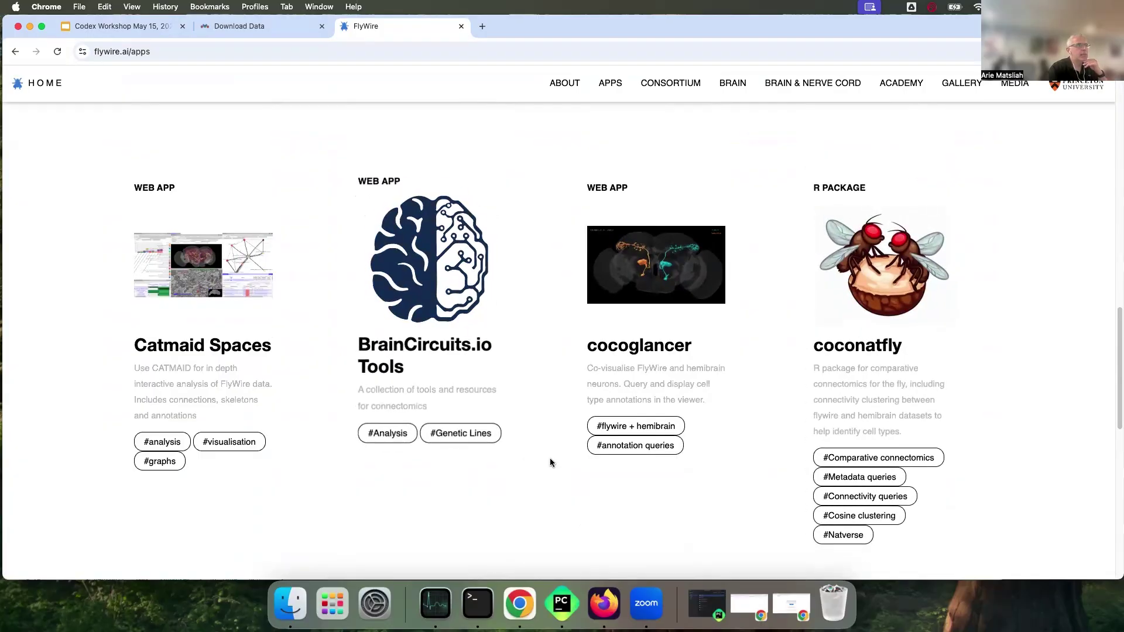
pyautogui.scroll(12, 537, 498)
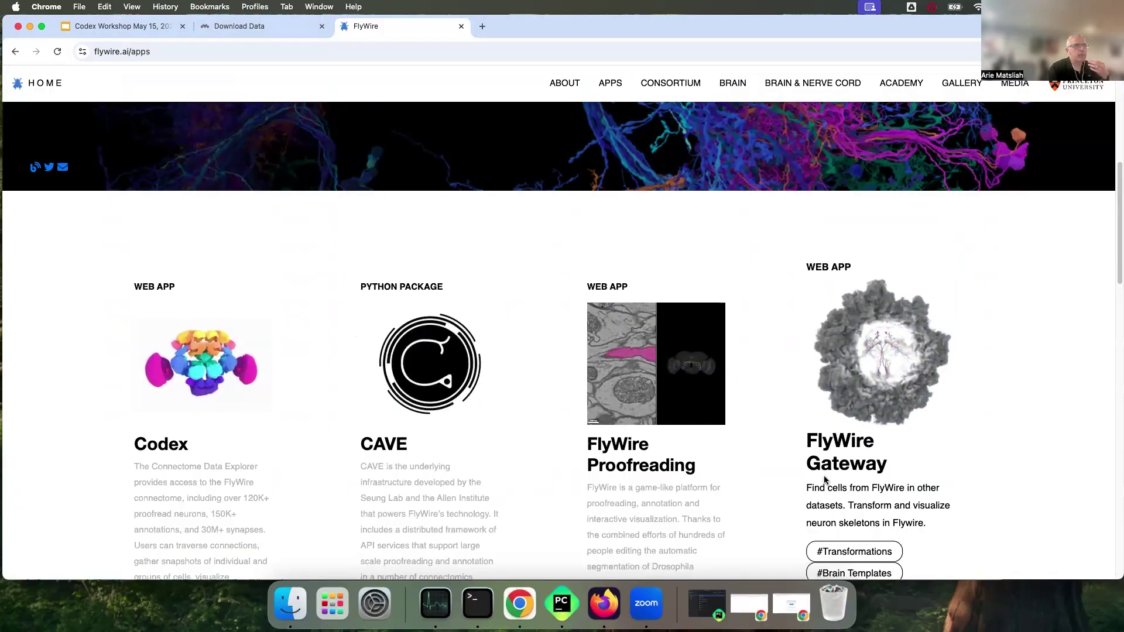
pyautogui.scroll(-6, 823, 481)
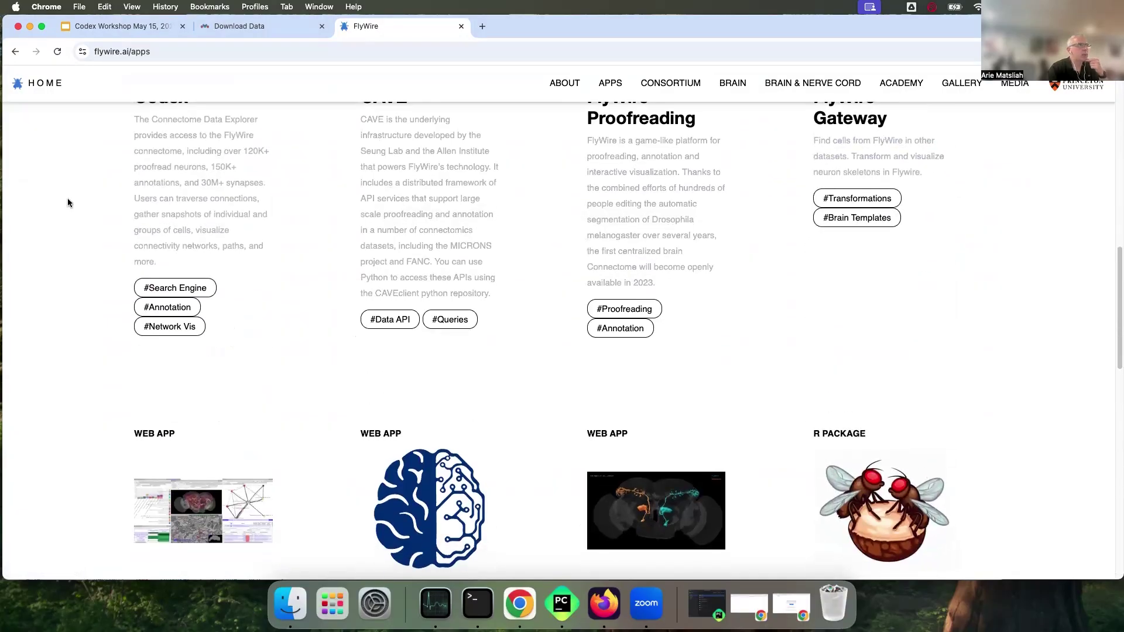
# Go back to the Download Data page and review the list of available files, from annotations to connections.
pyautogui.click(261, 26)
pyautogui.scroll(1, 364, 377)
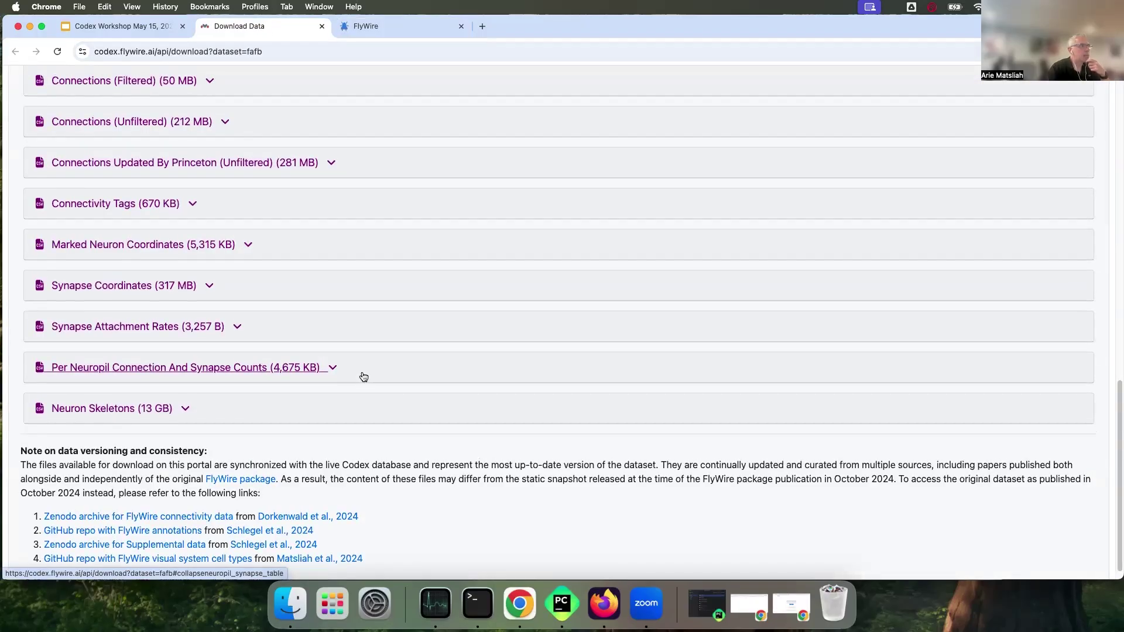
pyautogui.scroll(15, 363, 377)
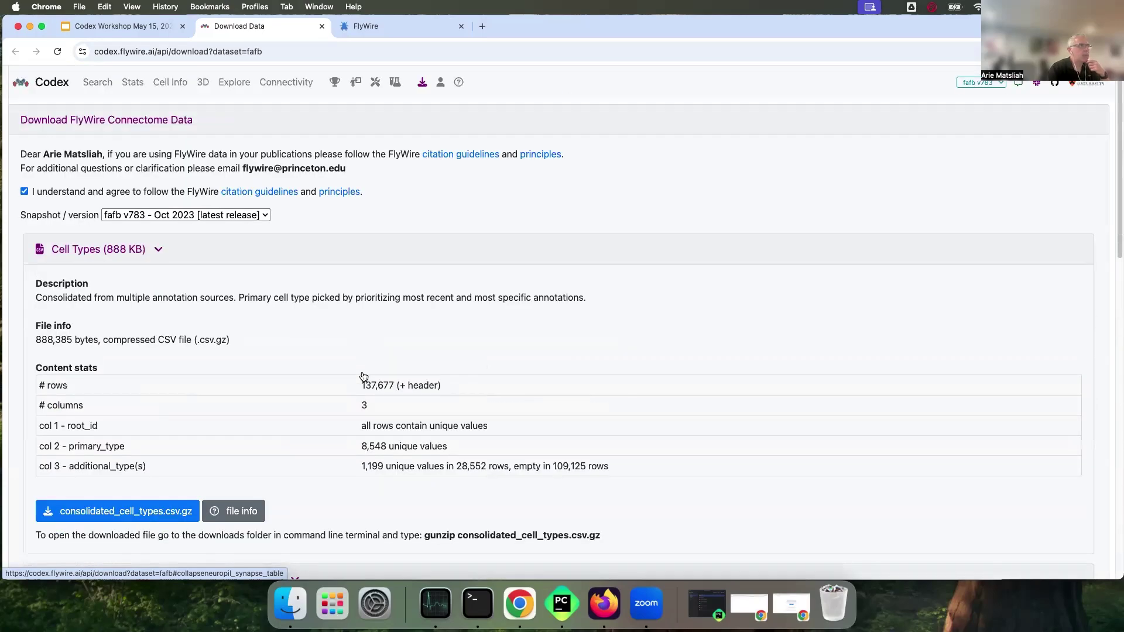
pyautogui.scroll(-6, 364, 377)
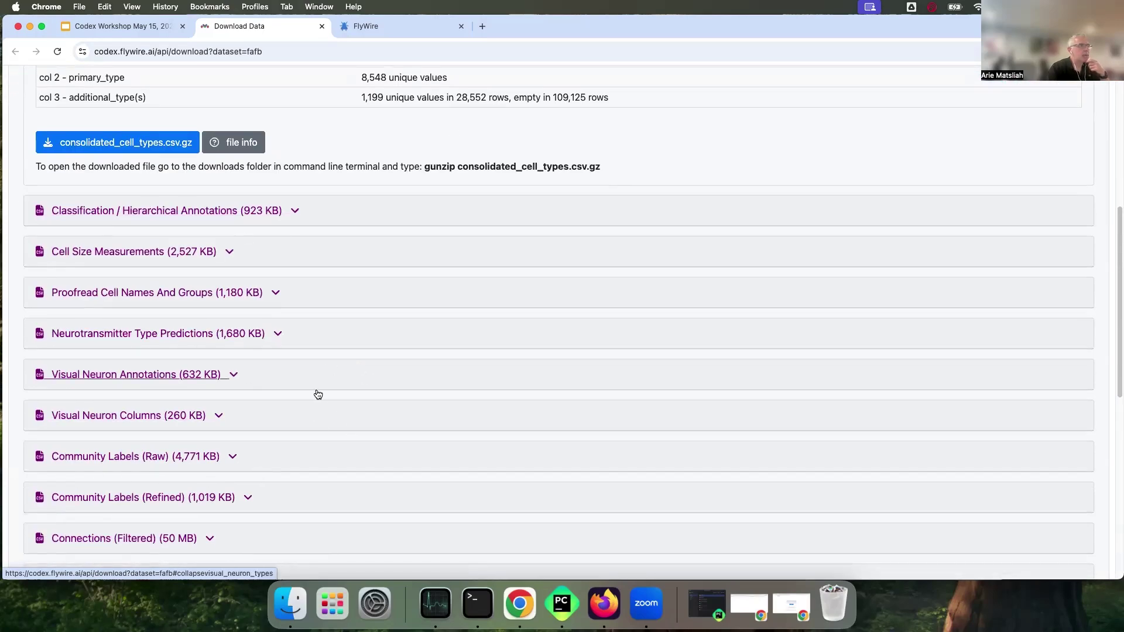
pyautogui.scroll(-1, 350, 391)
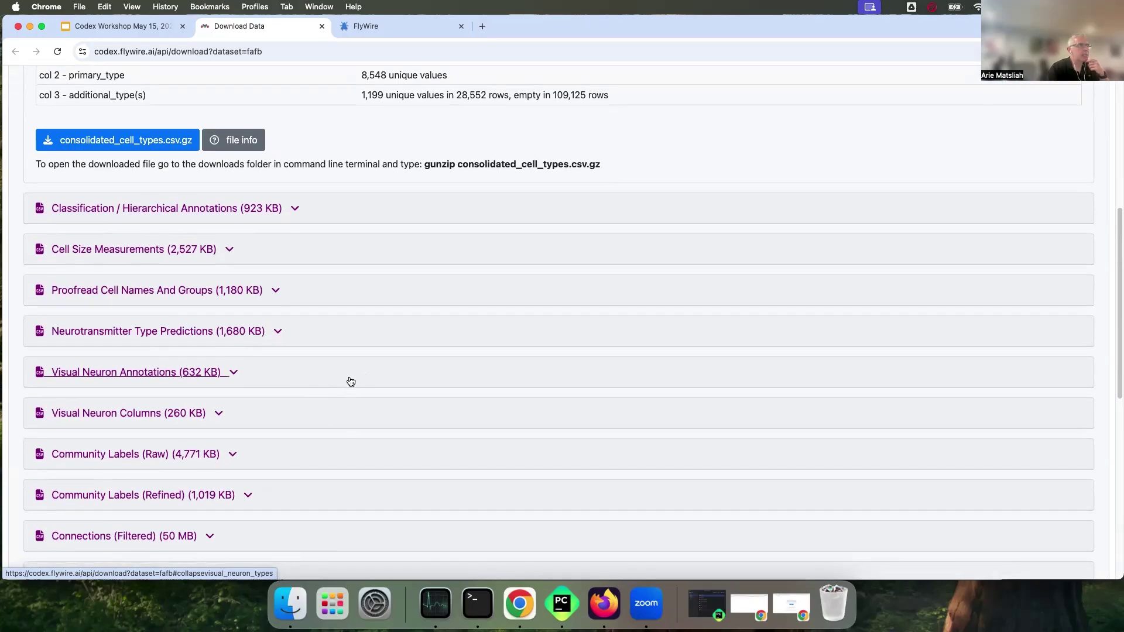
pyautogui.scroll(-4, 351, 381)
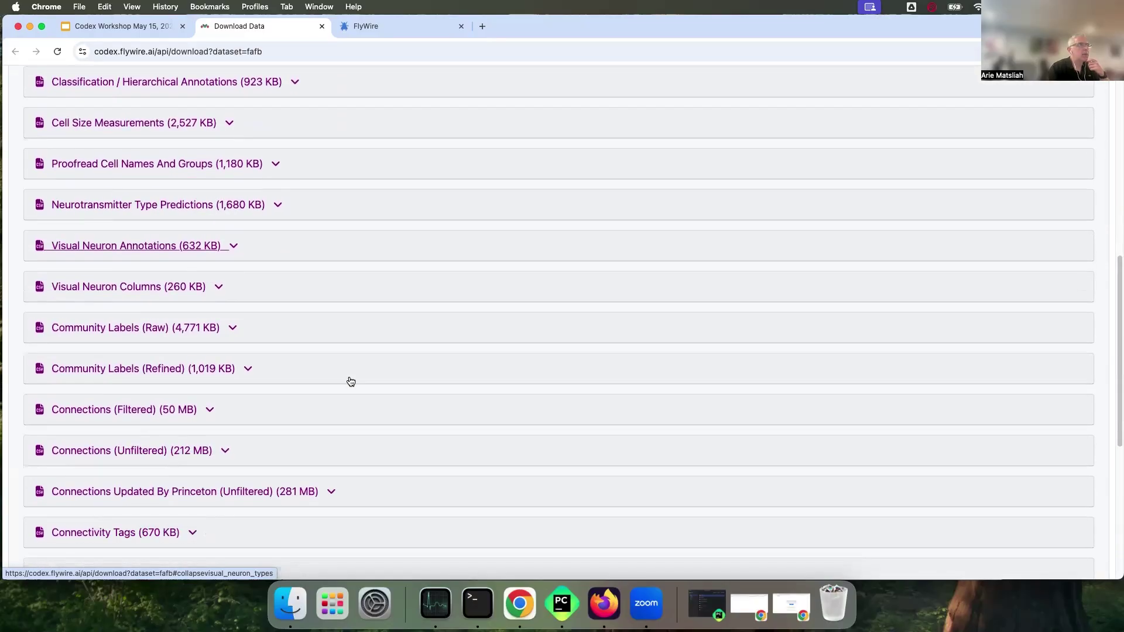
# Return to the Connectomics Apps page and examine the CAVE Python package description.
pyautogui.click(397, 26)
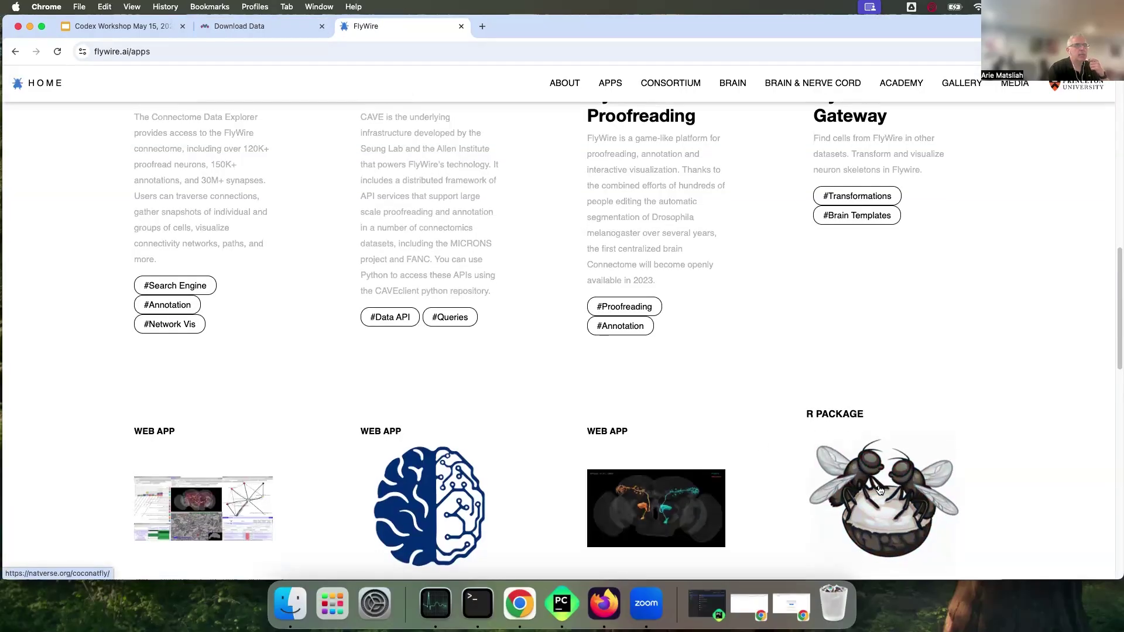
pyautogui.scroll(2, 669, 375)
pyautogui.scroll(2, 668, 375)
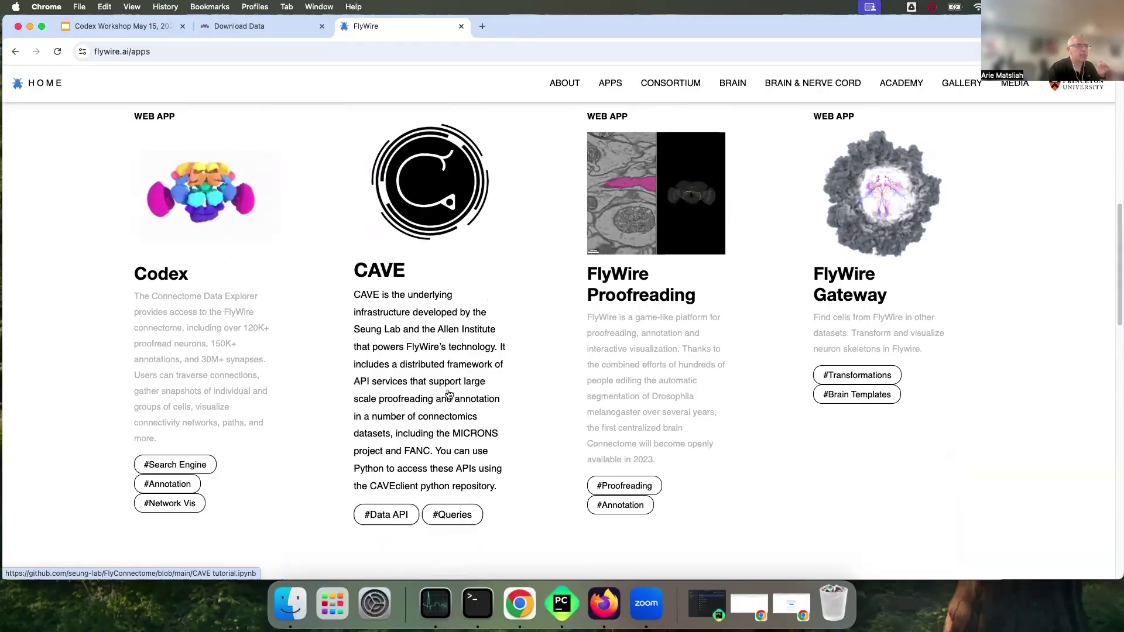
# Review the file list and Cell Types details on the Download Data page again, then return to the Programmatic access slide.
pyautogui.click(231, 26)
pyautogui.scroll(3, 486, 400)
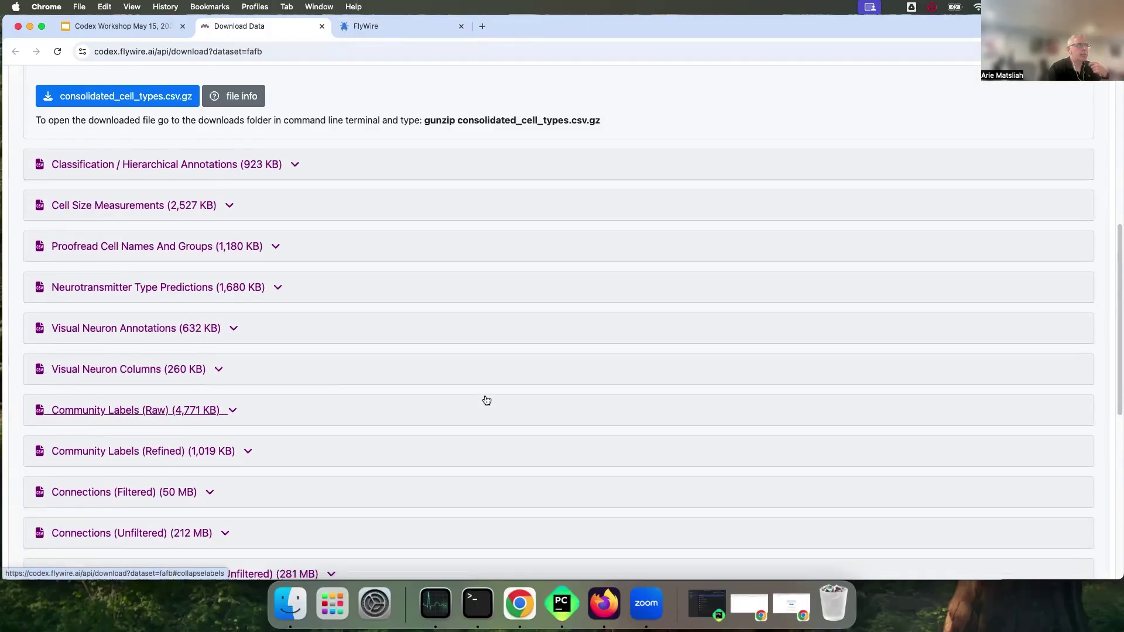
pyautogui.scroll(2, 487, 401)
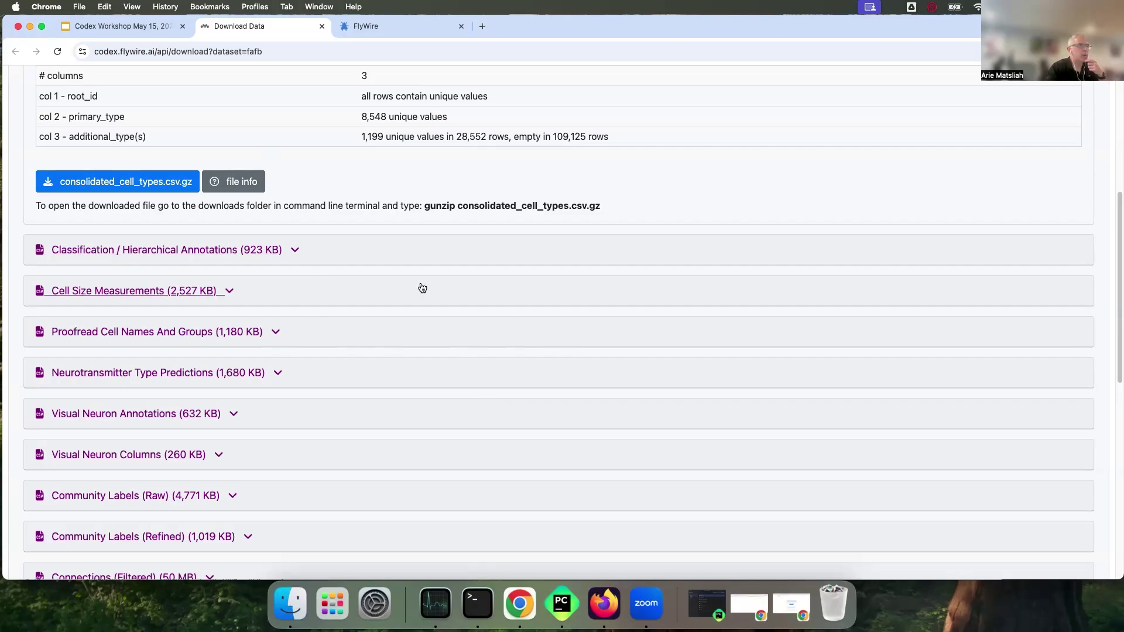
pyautogui.scroll(5, 424, 363)
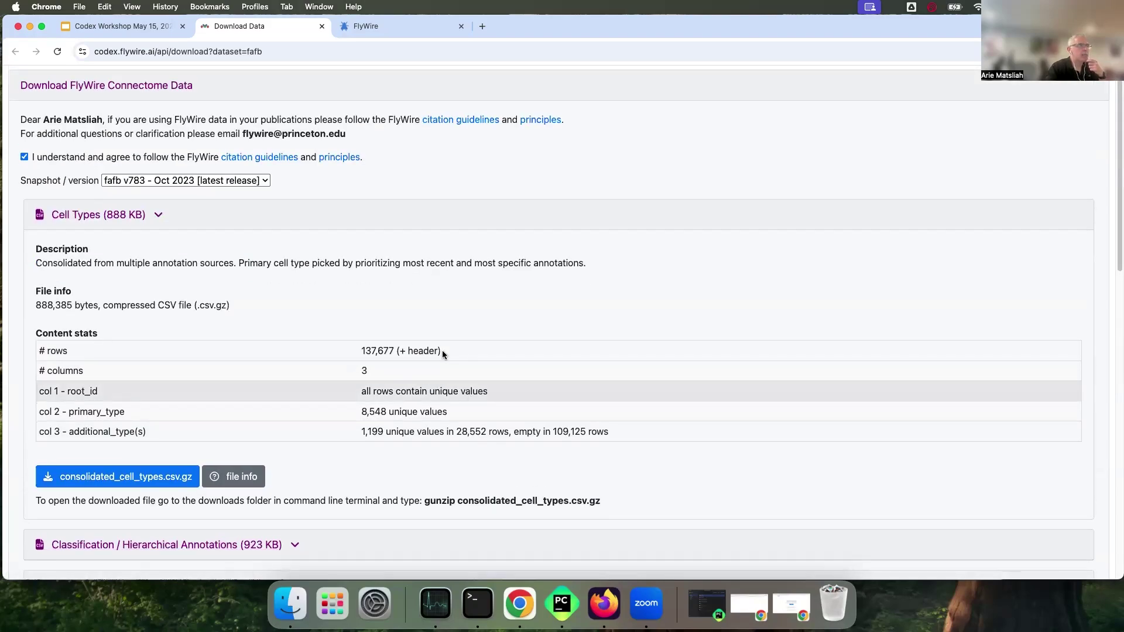
pyautogui.scroll(-1, 468, 386)
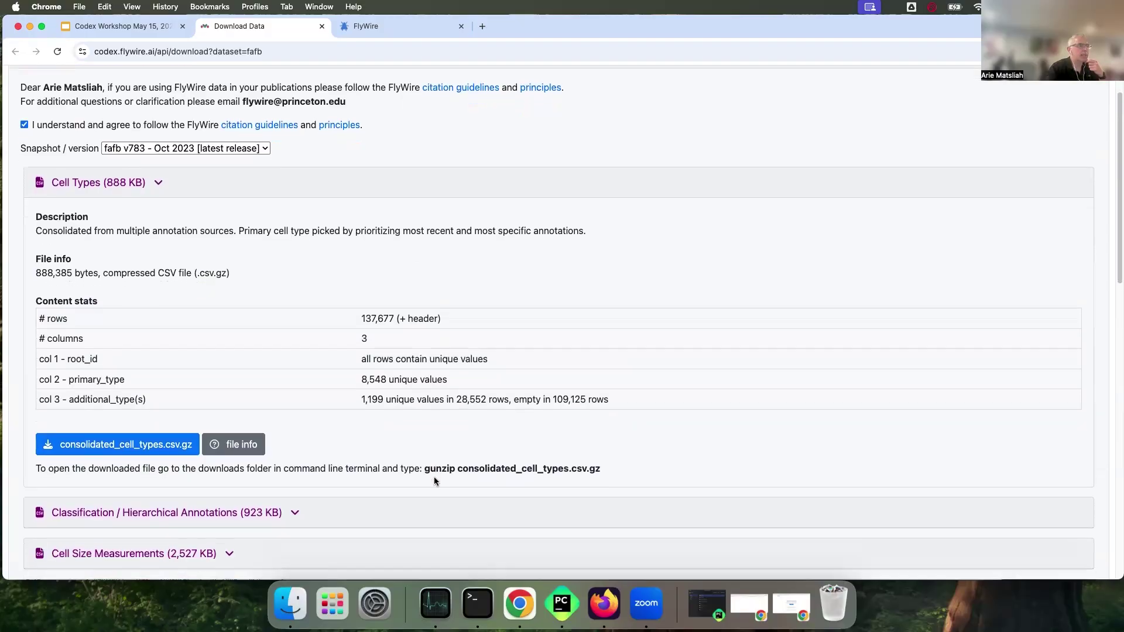
pyautogui.scroll(-2, 434, 479)
pyautogui.scroll(-3, 416, 396)
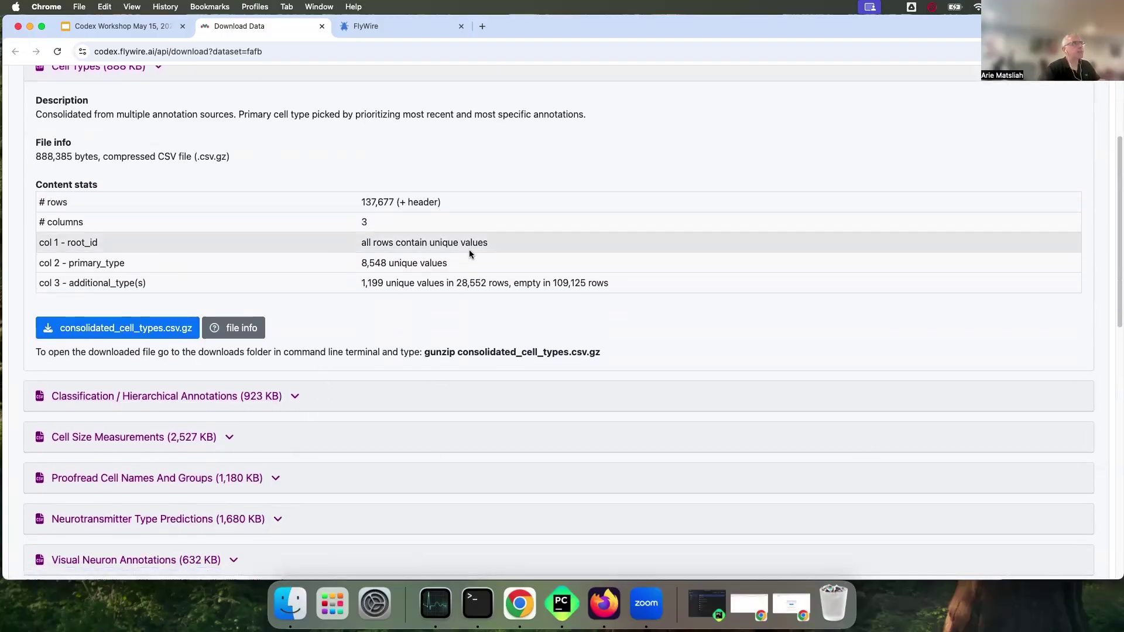
pyautogui.click(147, 30)
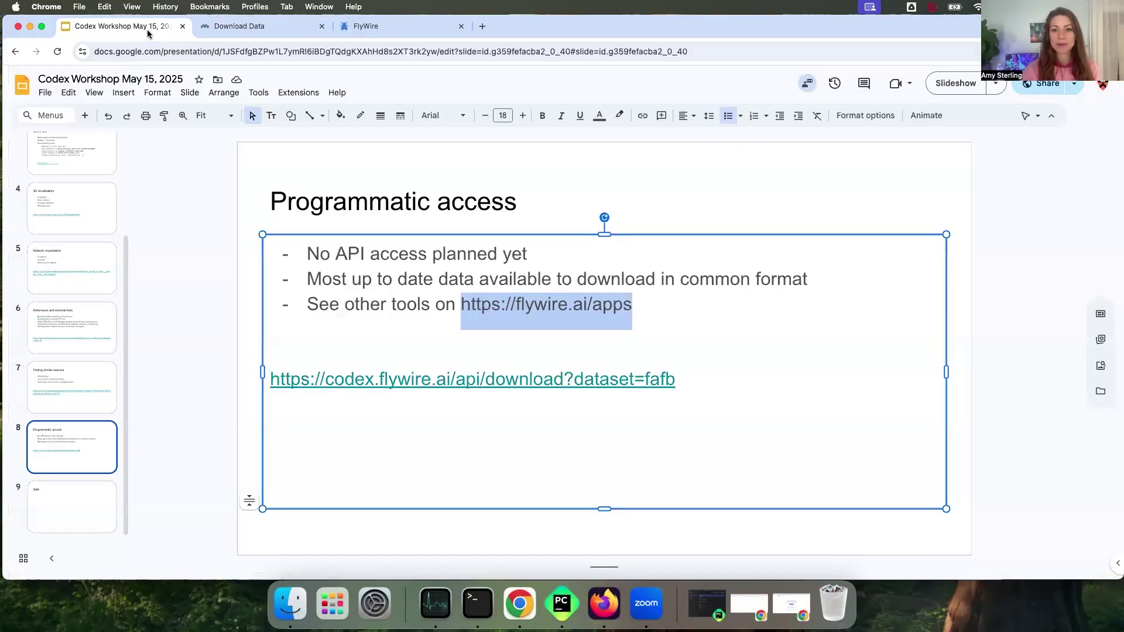